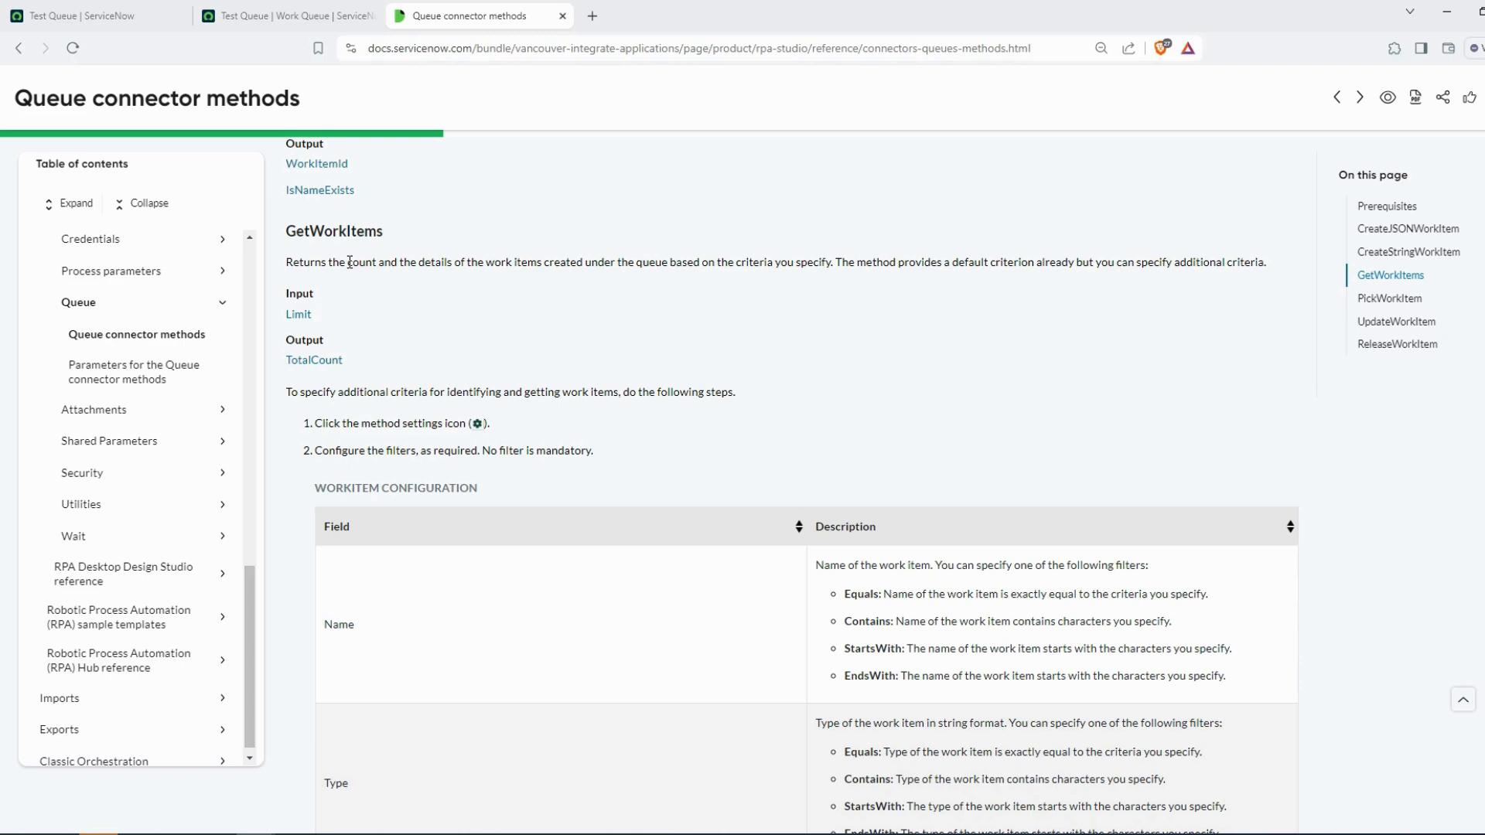
Read the GetWorkItems section of the Queue connector methods documentation, including its work item configuration fields
scroll(396, 434, down, 2)
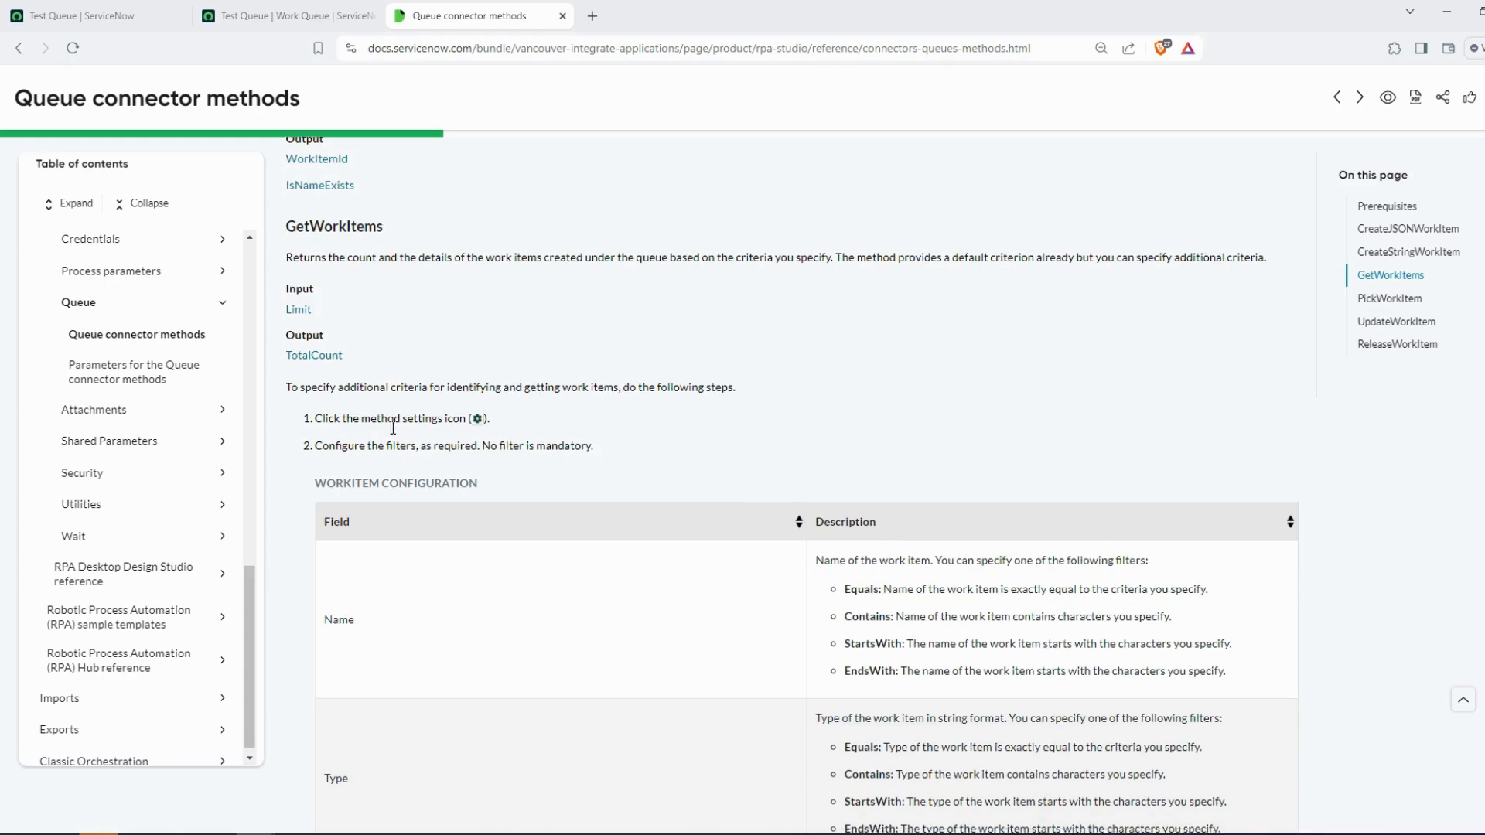
scroll(418, 456, down, 2)
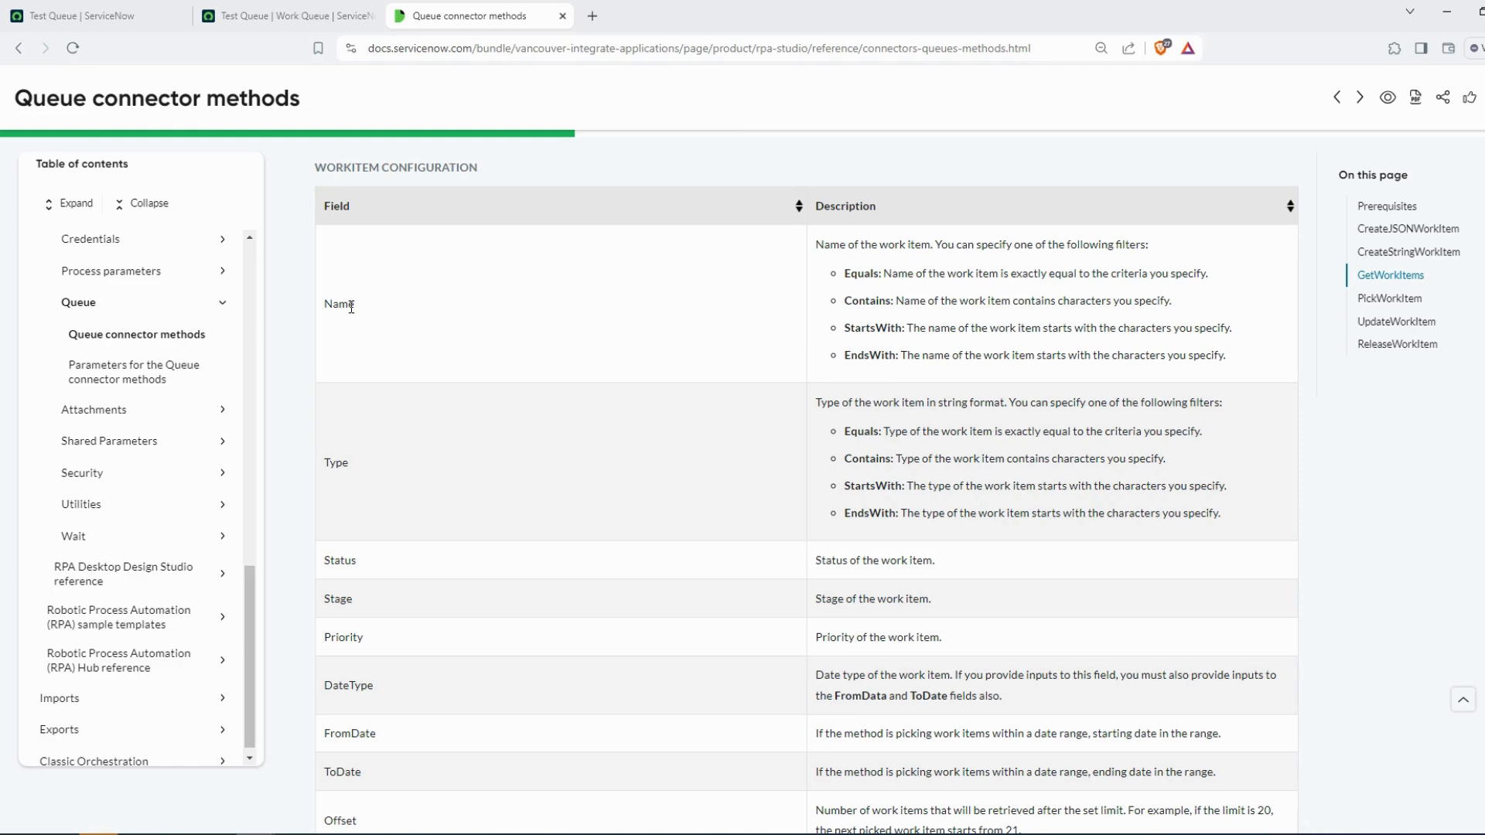
scroll(436, 590, down, 5)
scroll(447, 577, up, 9)
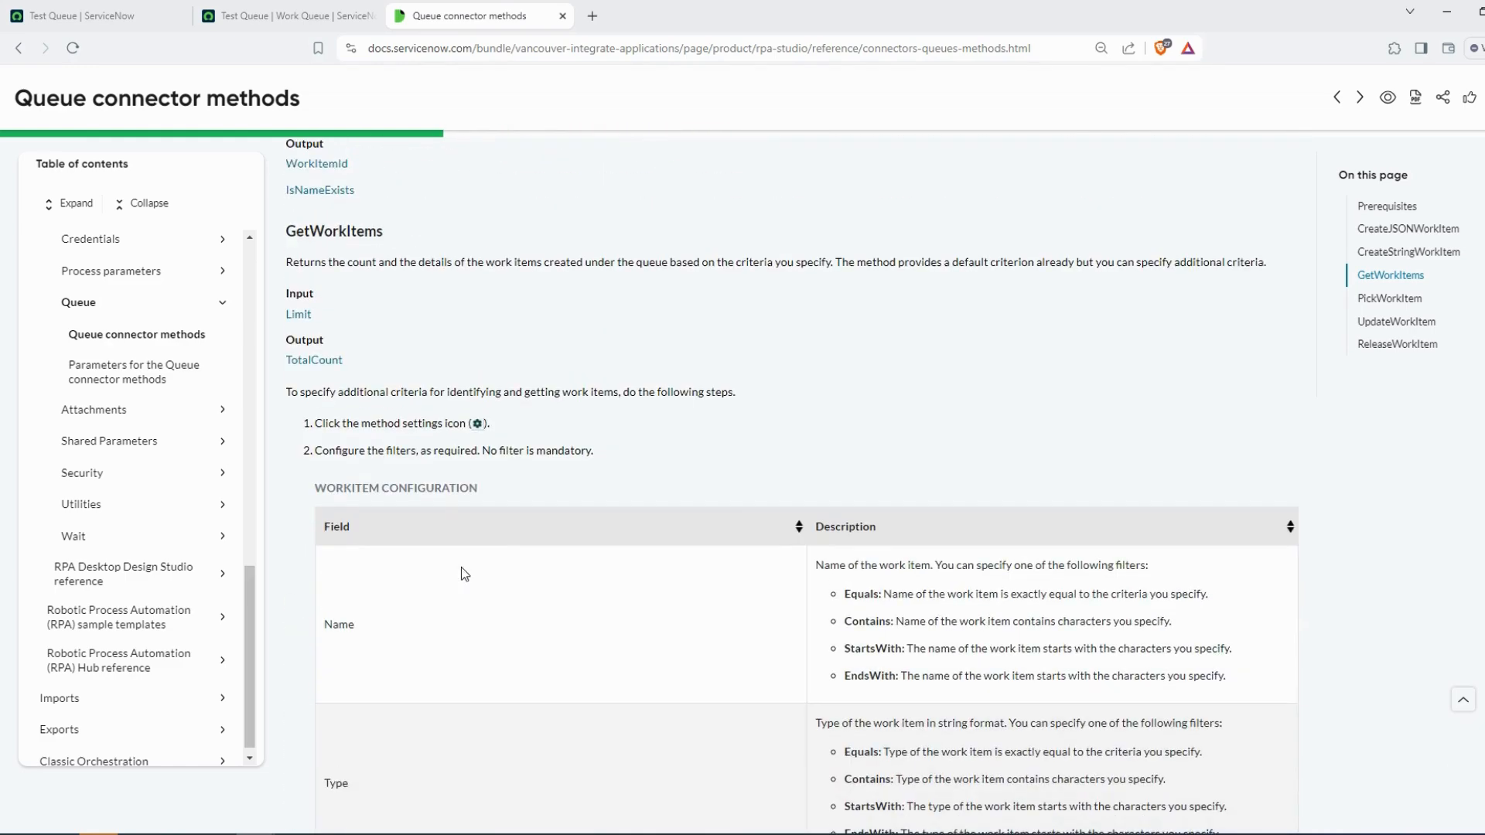
scroll(461, 572, down, 7)
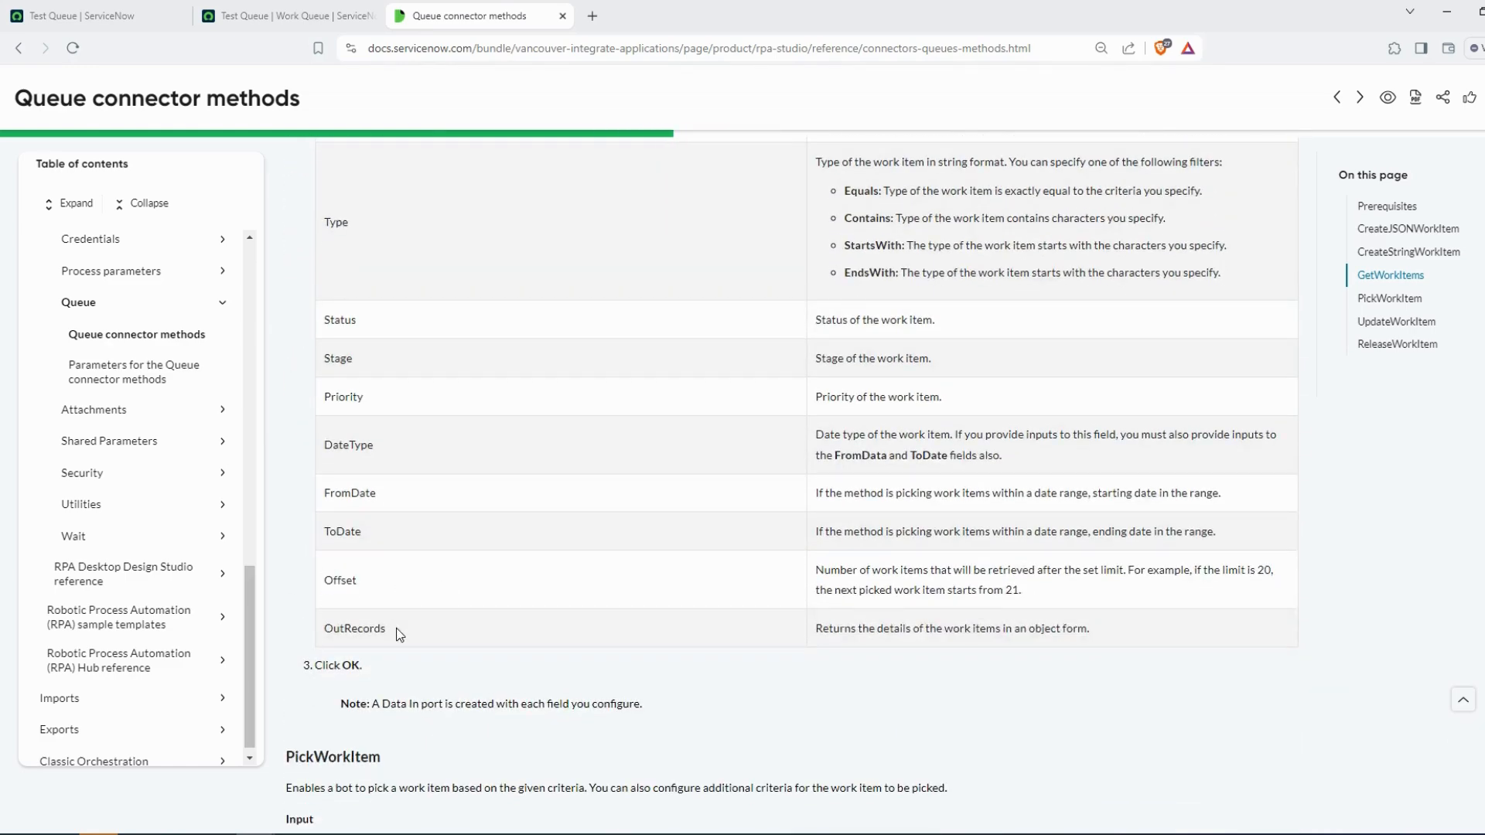
double_click(379, 628)
Preview the TotalCount output of the GetWorkItems Queue activity and compare it with the Test Queue's work item count in the browser
key(alt+Tab)
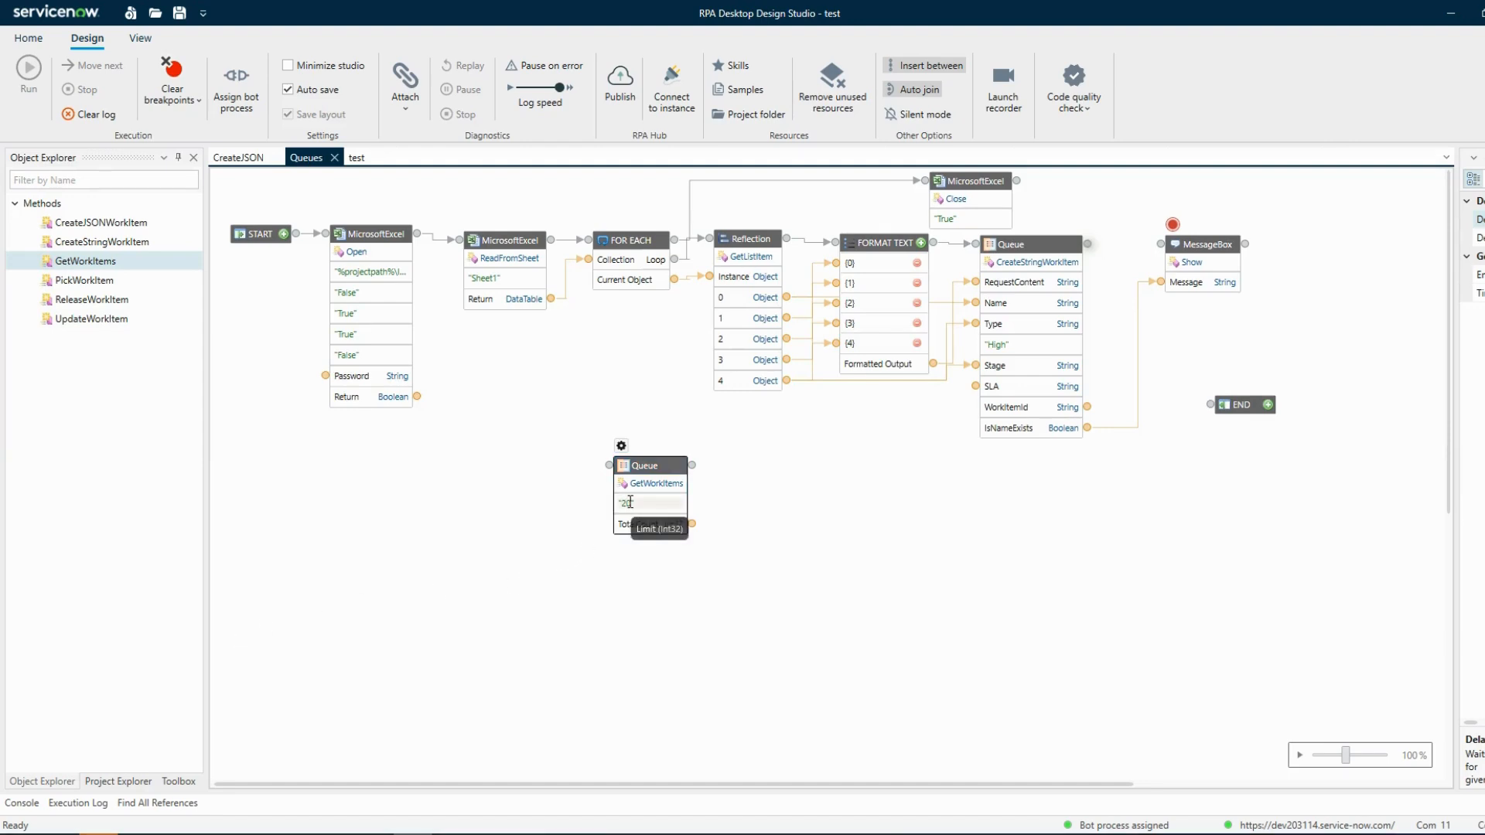
right_click(654, 468)
click(685, 500)
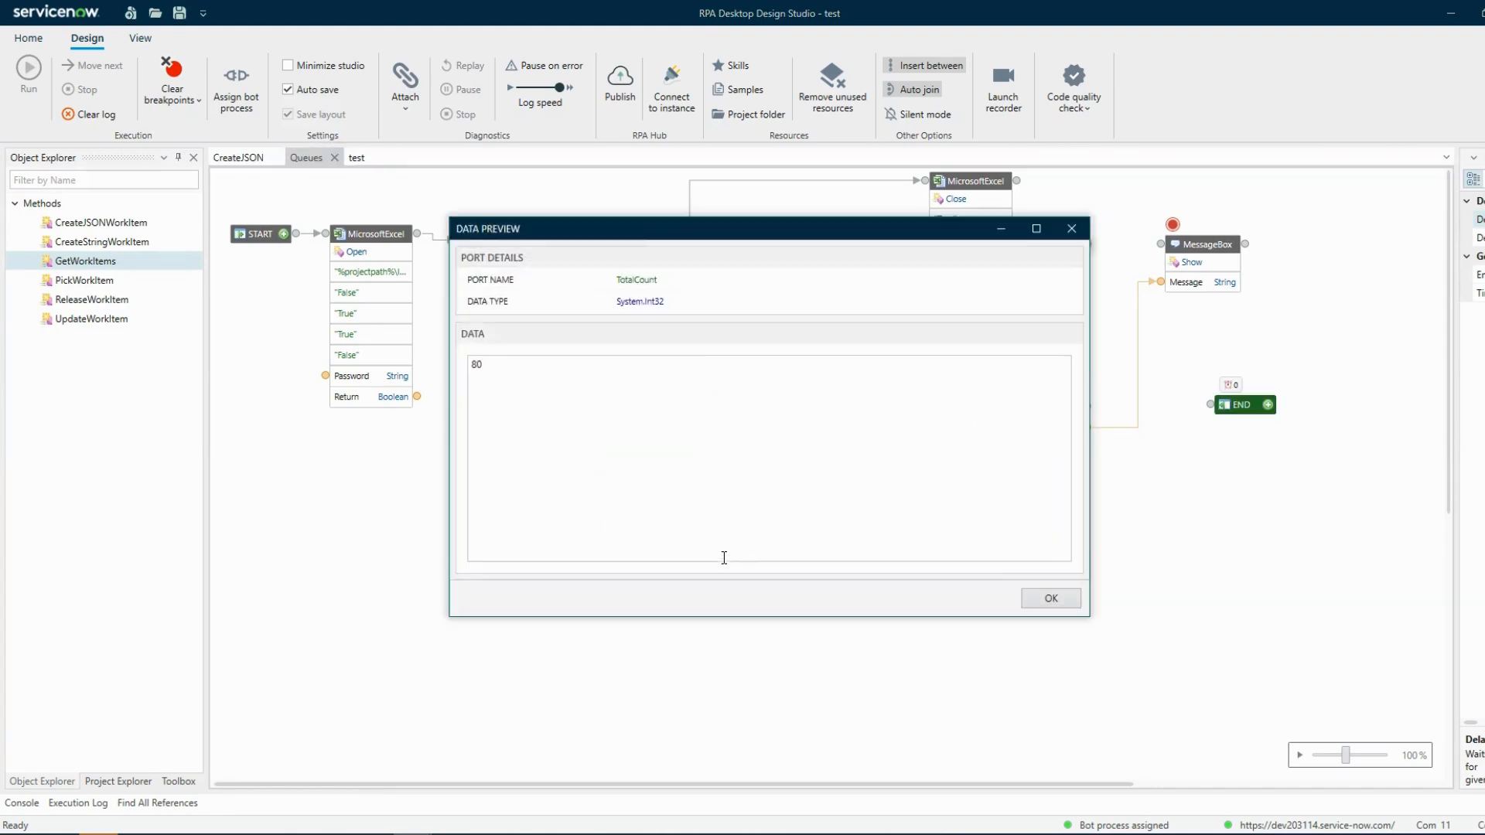
drag(635, 225, 808, 246)
click(255, 834)
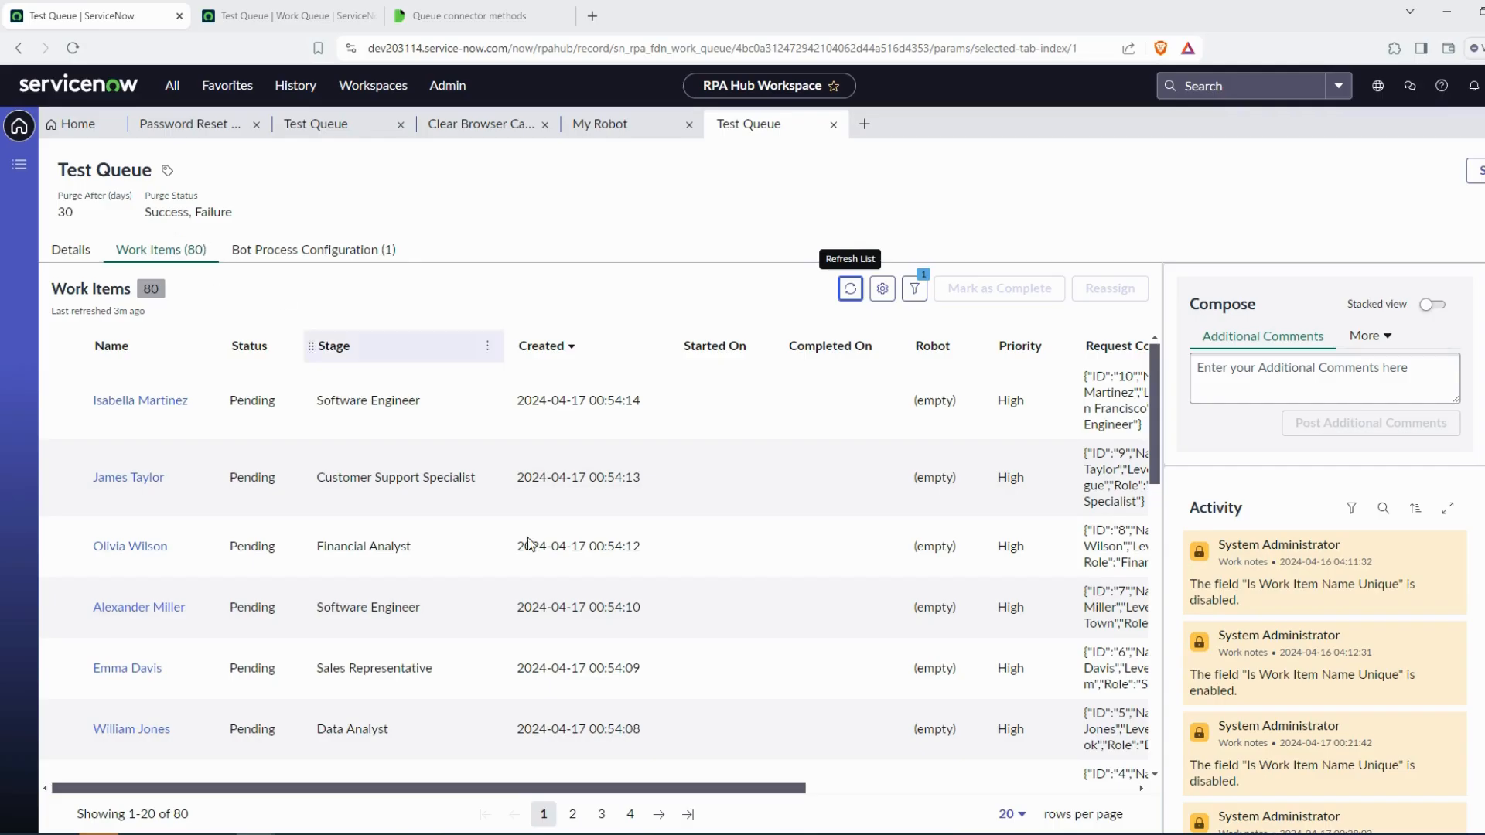
mouse_move(410, 831)
click(495, 770)
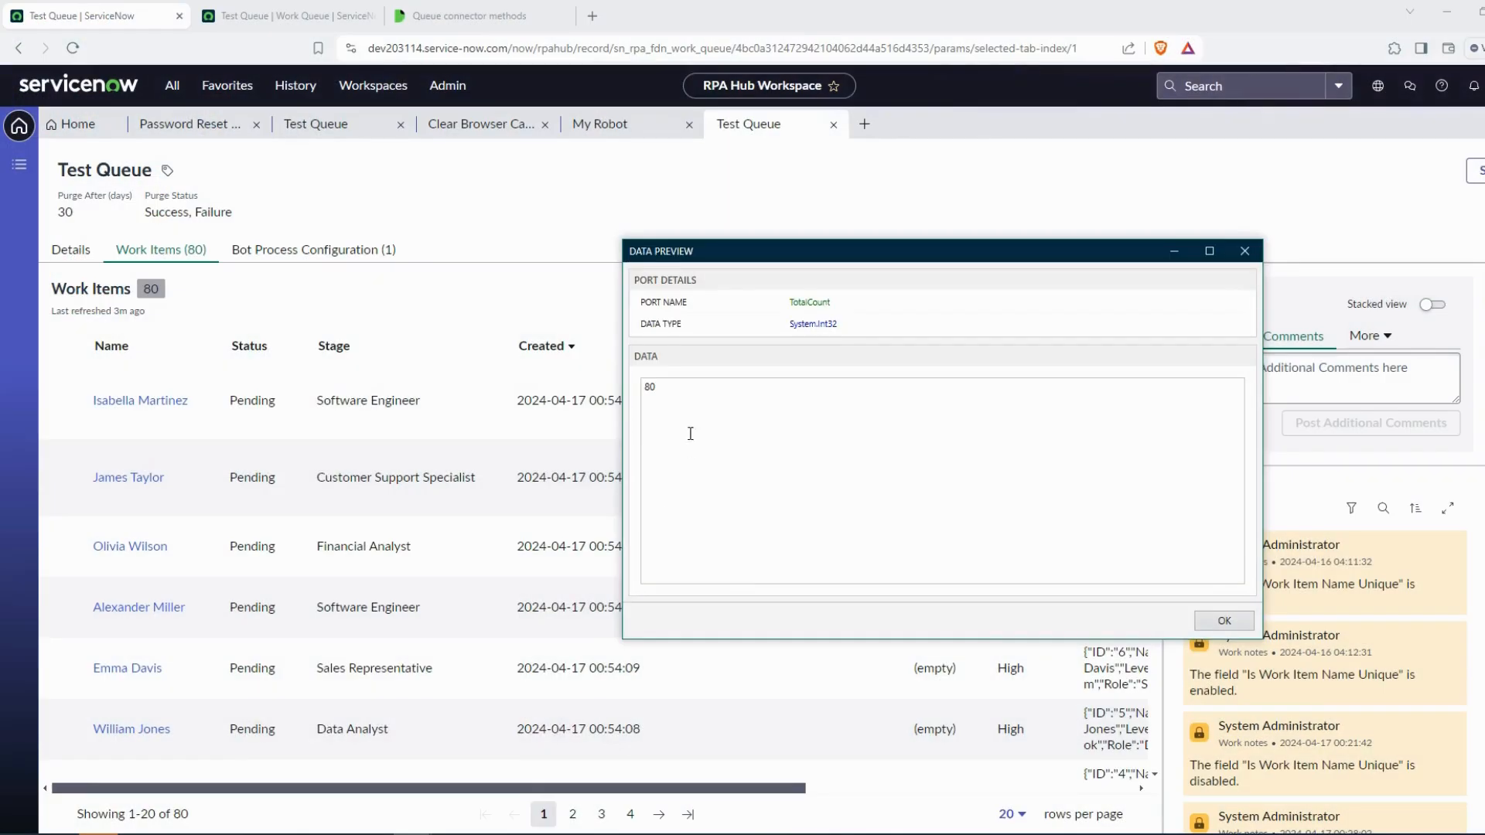
click(1225, 621)
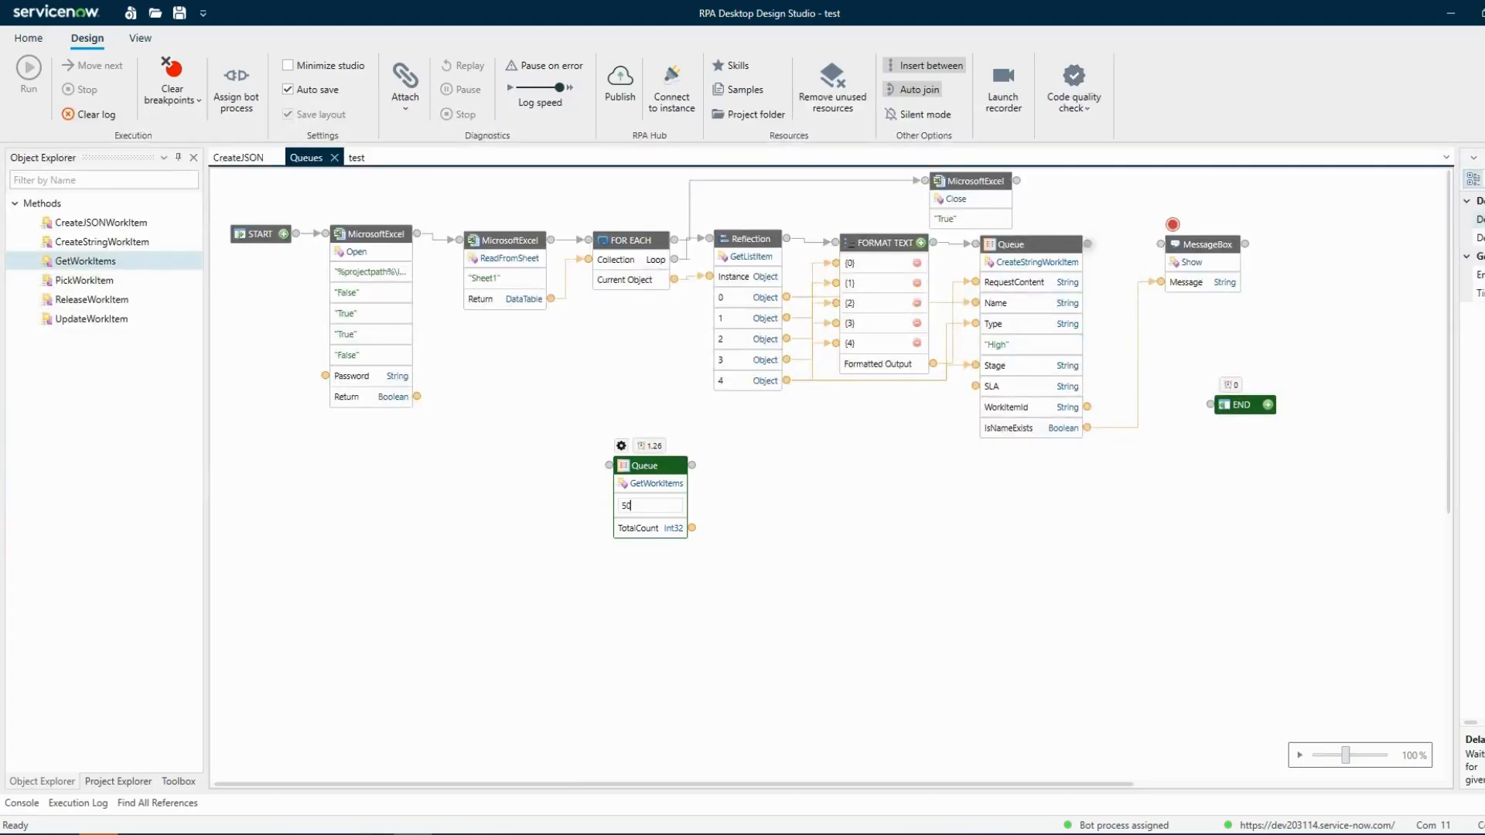
Run the GetWorkItems Queue activity on its own with its limit set to 50
right_click(648, 464)
click(690, 495)
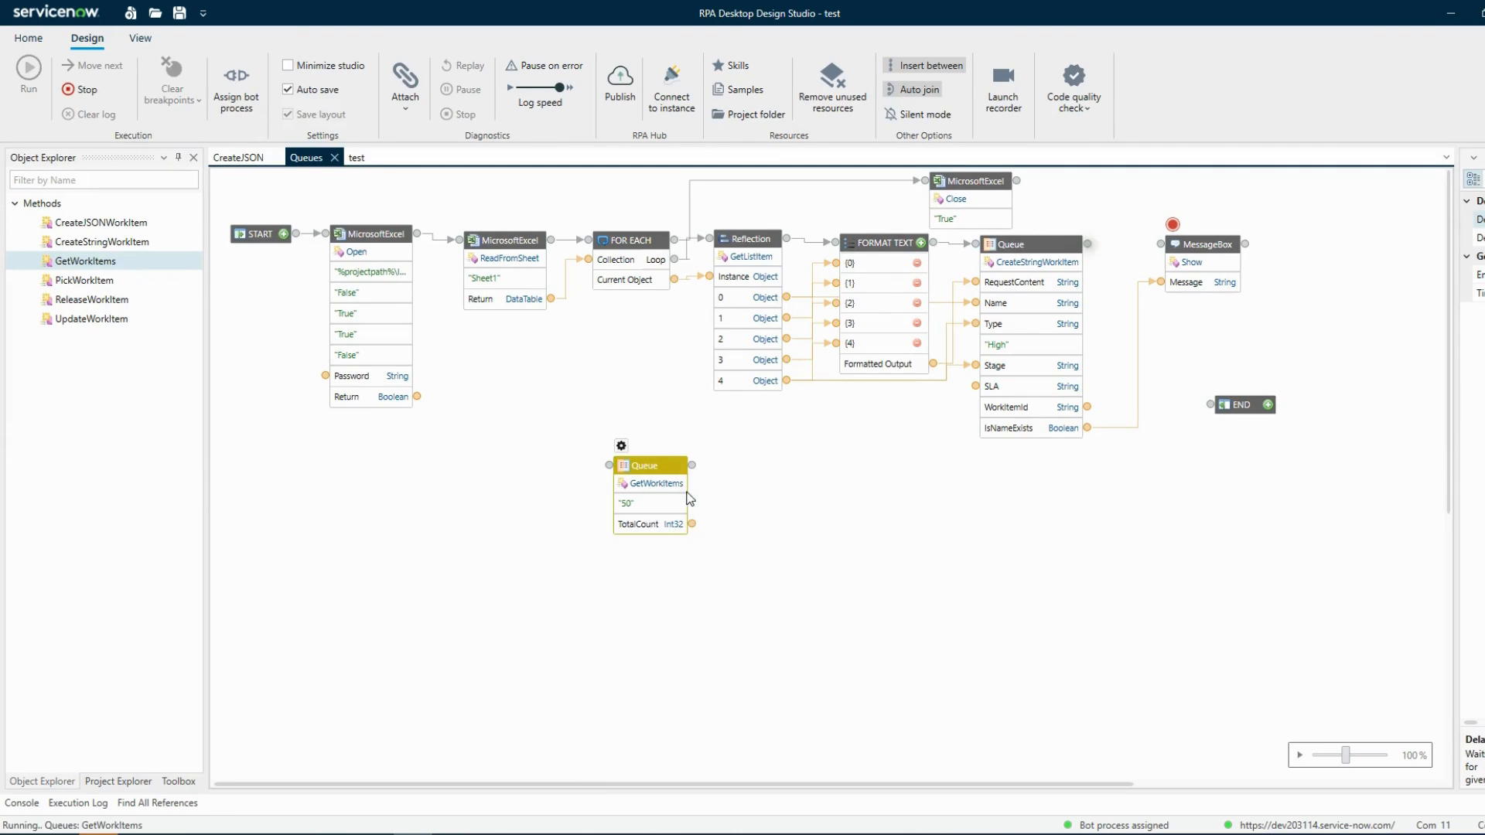
click(1384, 666)
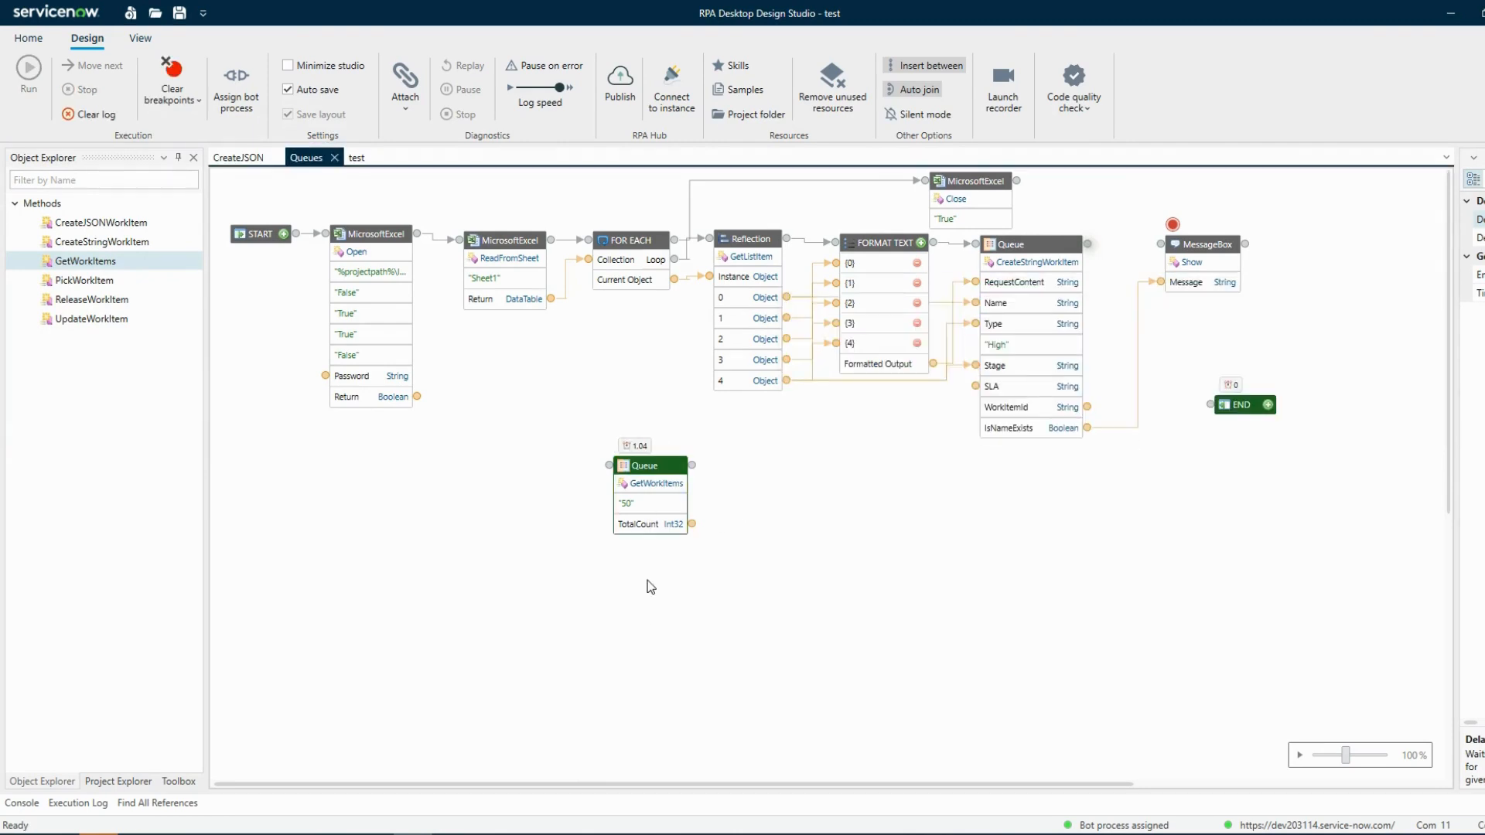
Set the GetWorkItems limit to 100 and close the data preview
double_click(652, 504)
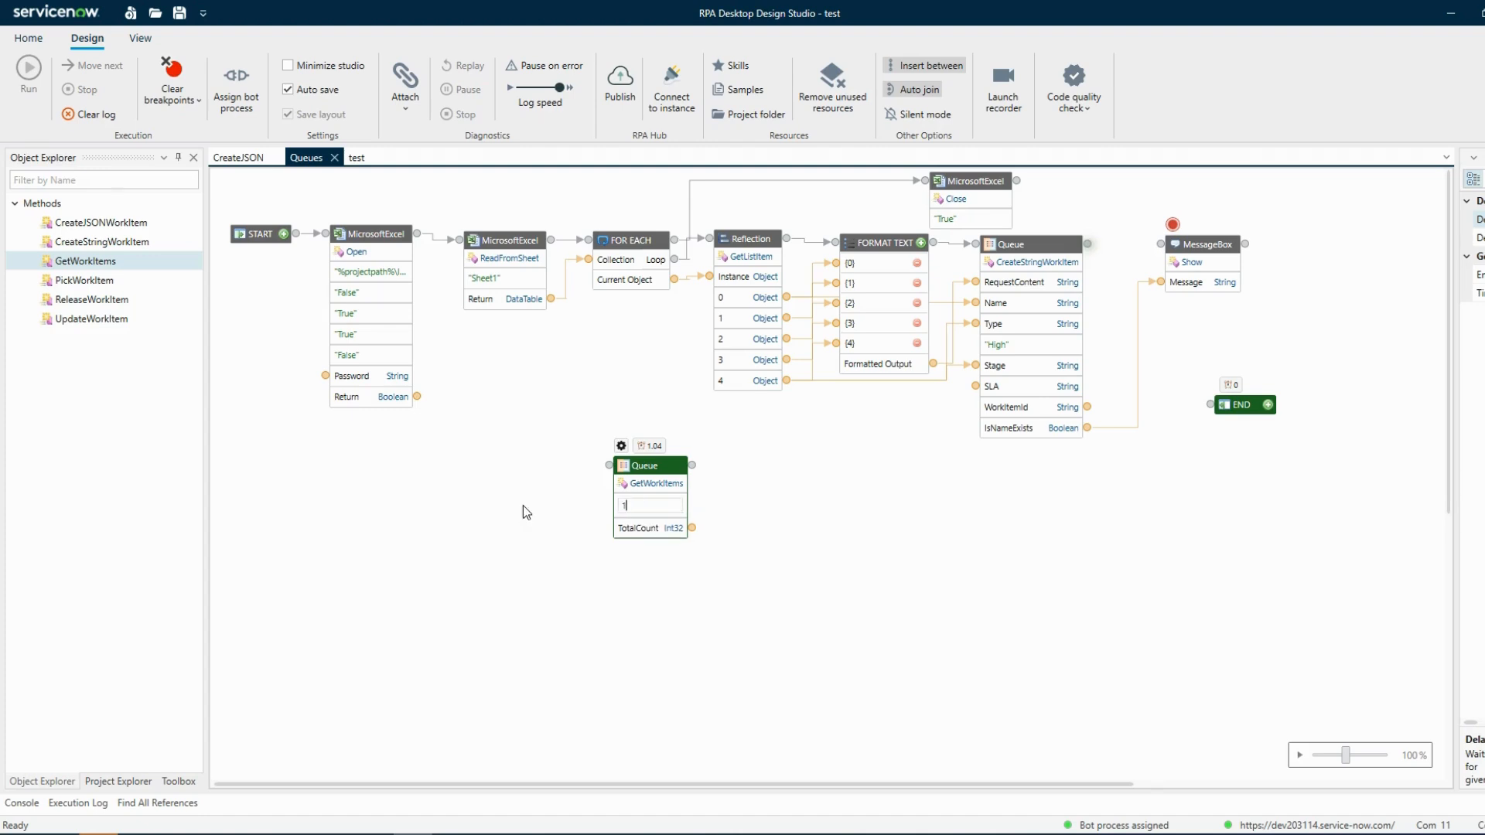
text(100)
key(Return)
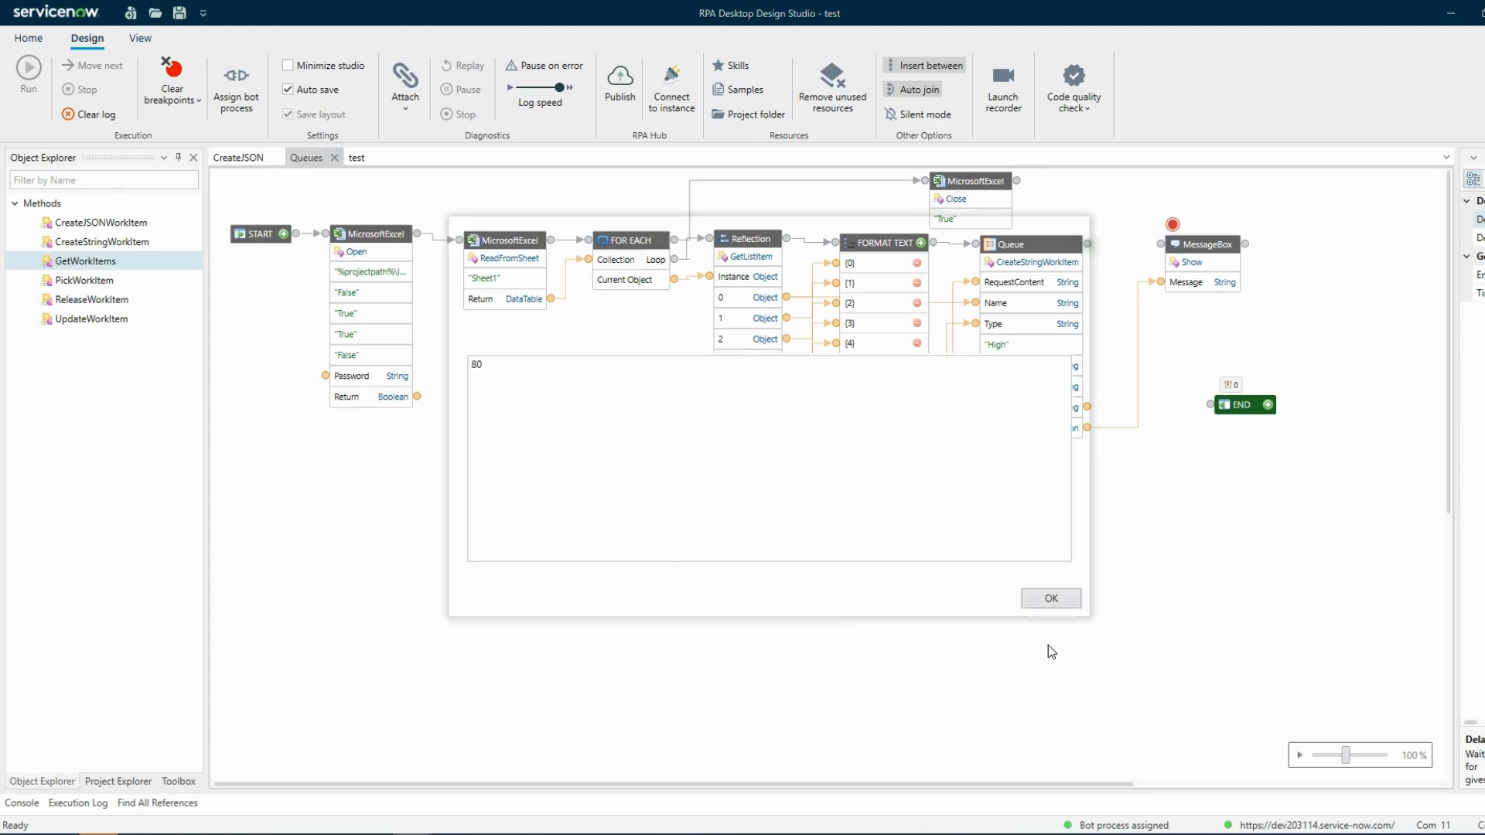
click(1072, 229)
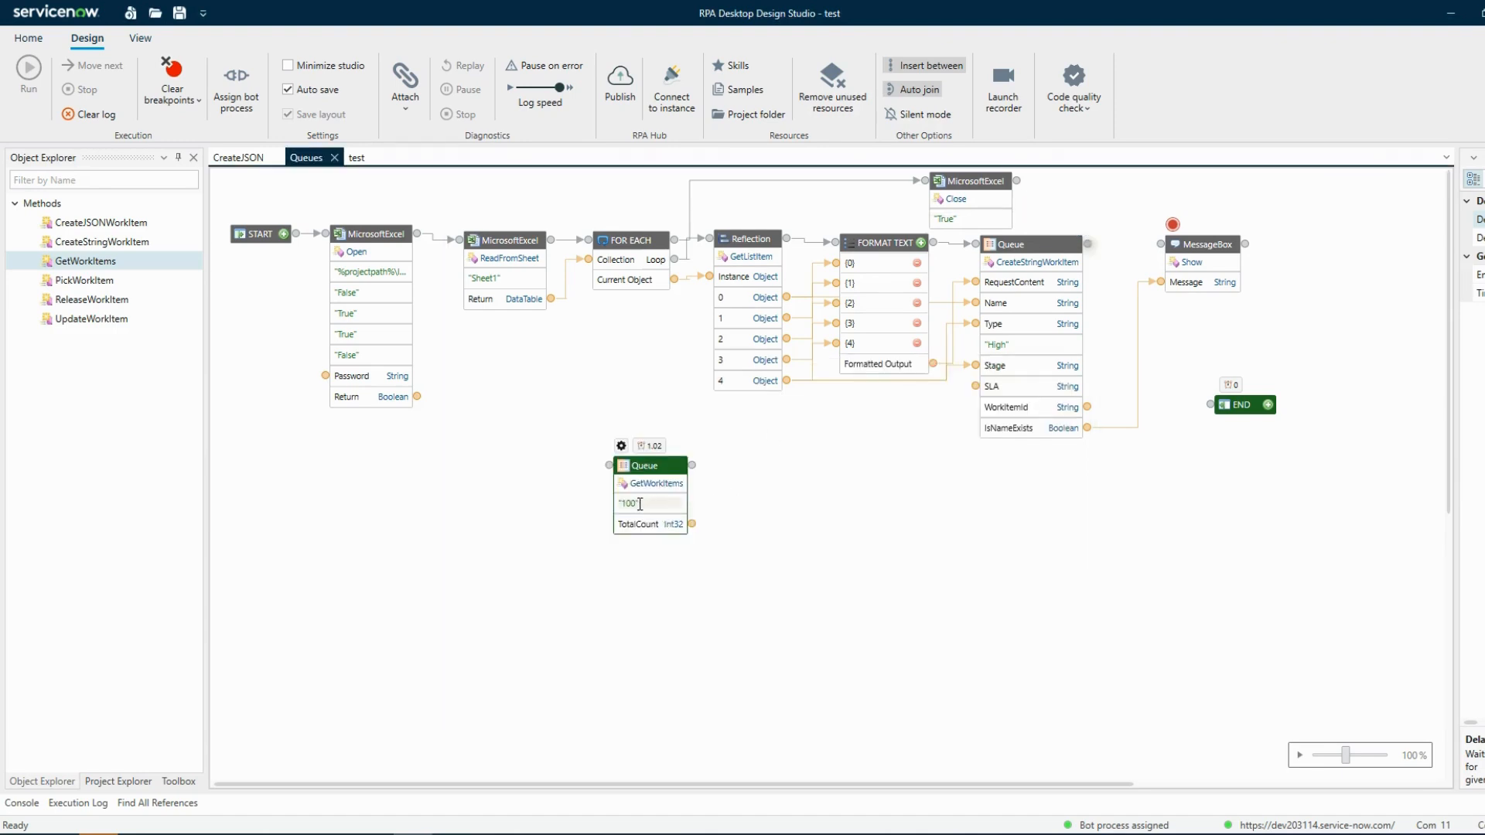
Set the GetWorkItems limit to 105
double_click(636, 503)
drag(636, 506, 624, 511)
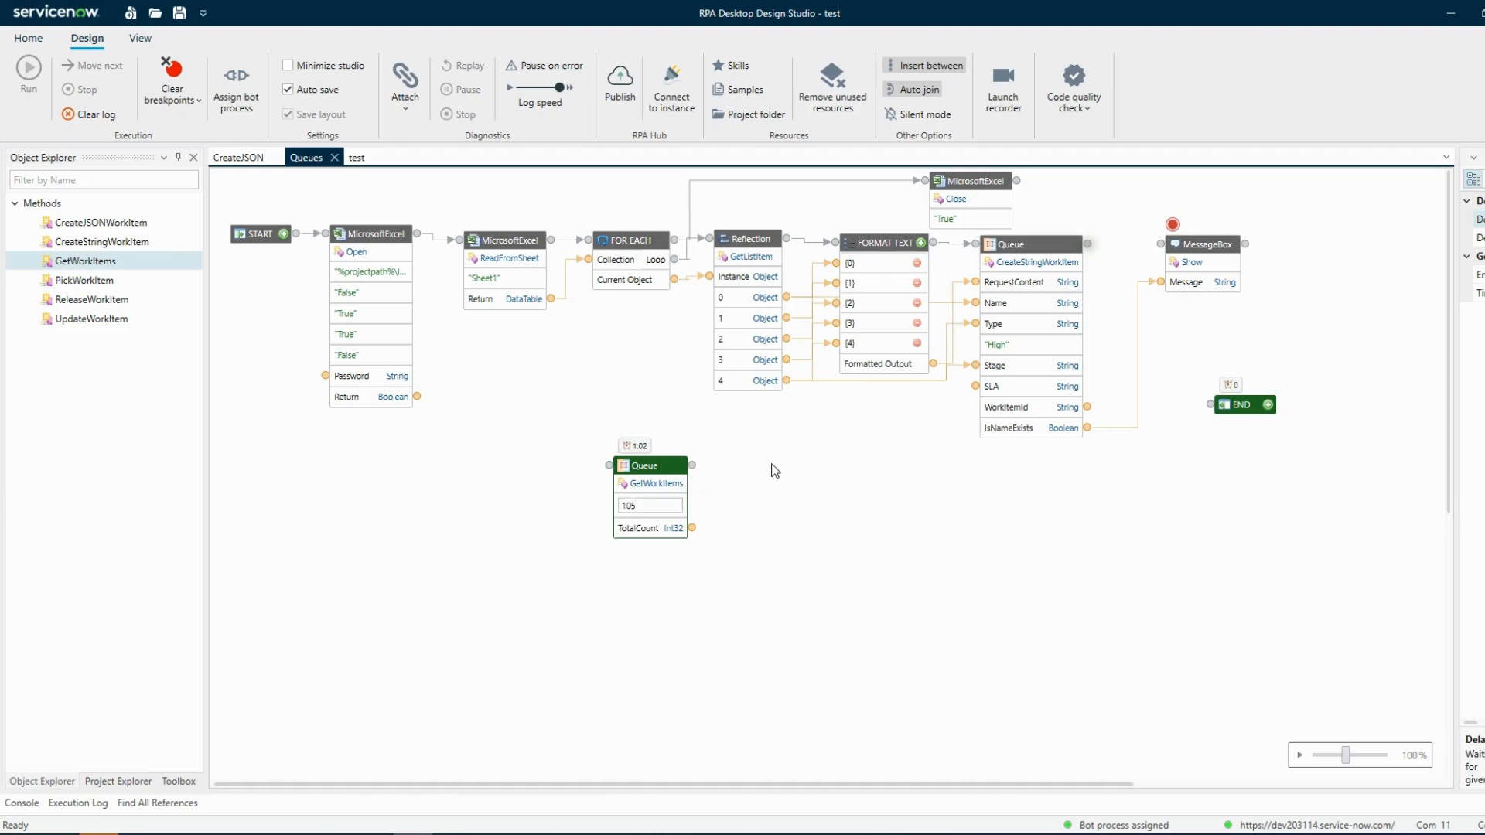
click(771, 464)
Clear the execution log and run the GetWorkItems activity from here
click(96, 113)
right_click(645, 458)
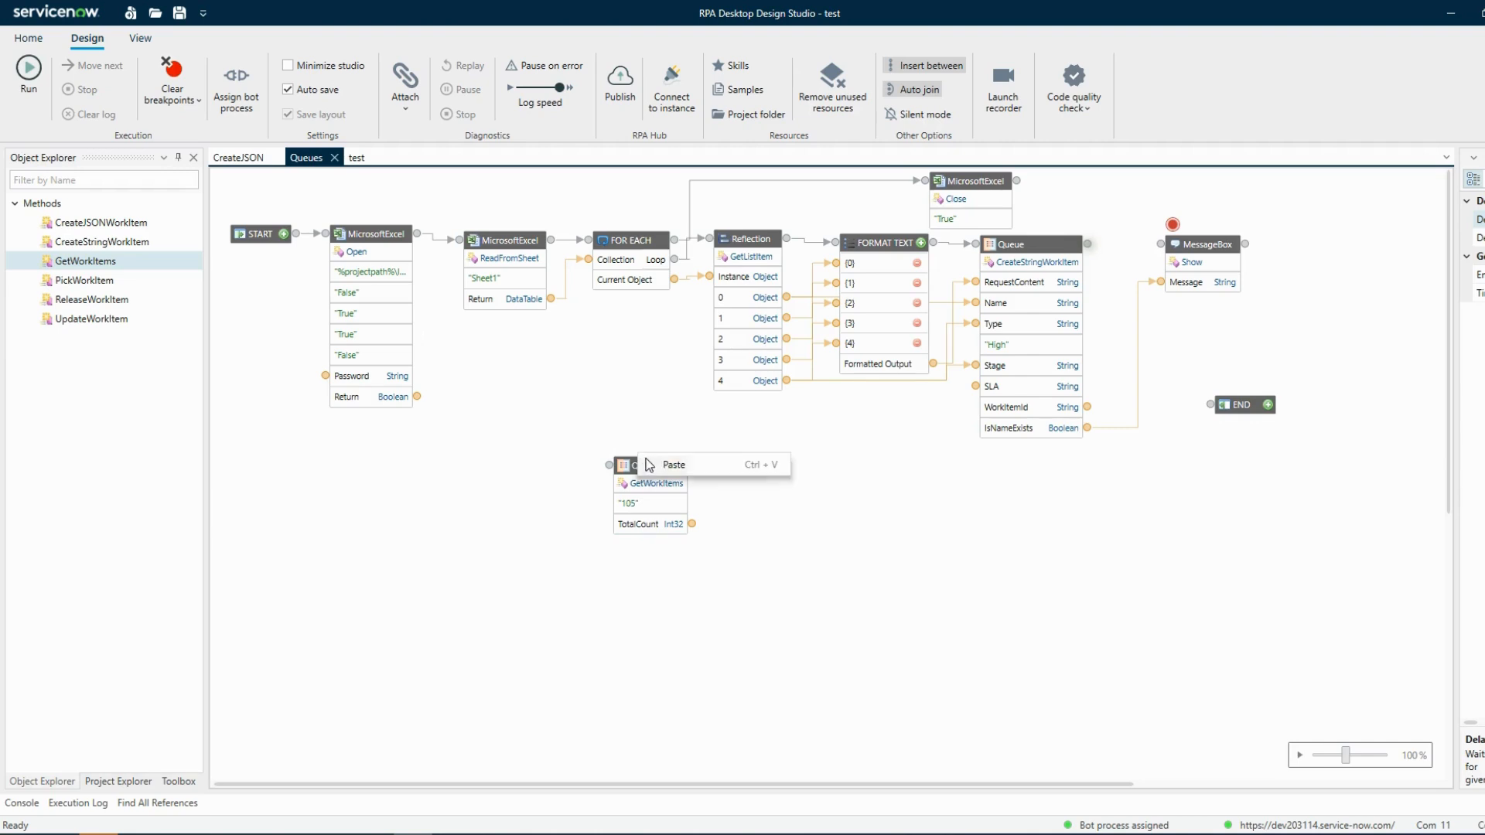
click(506, 498)
right_click(655, 466)
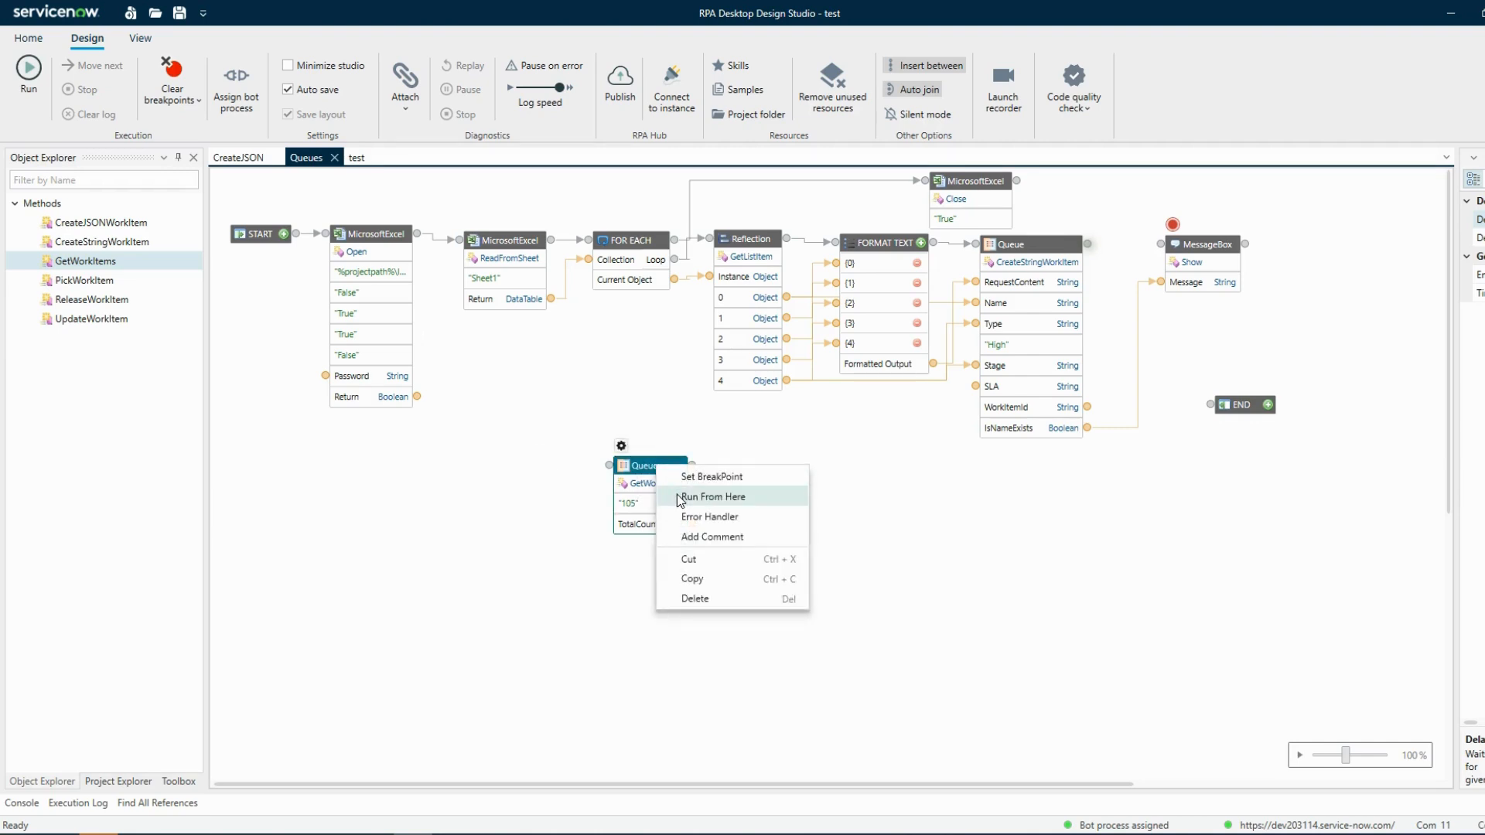
click(679, 496)
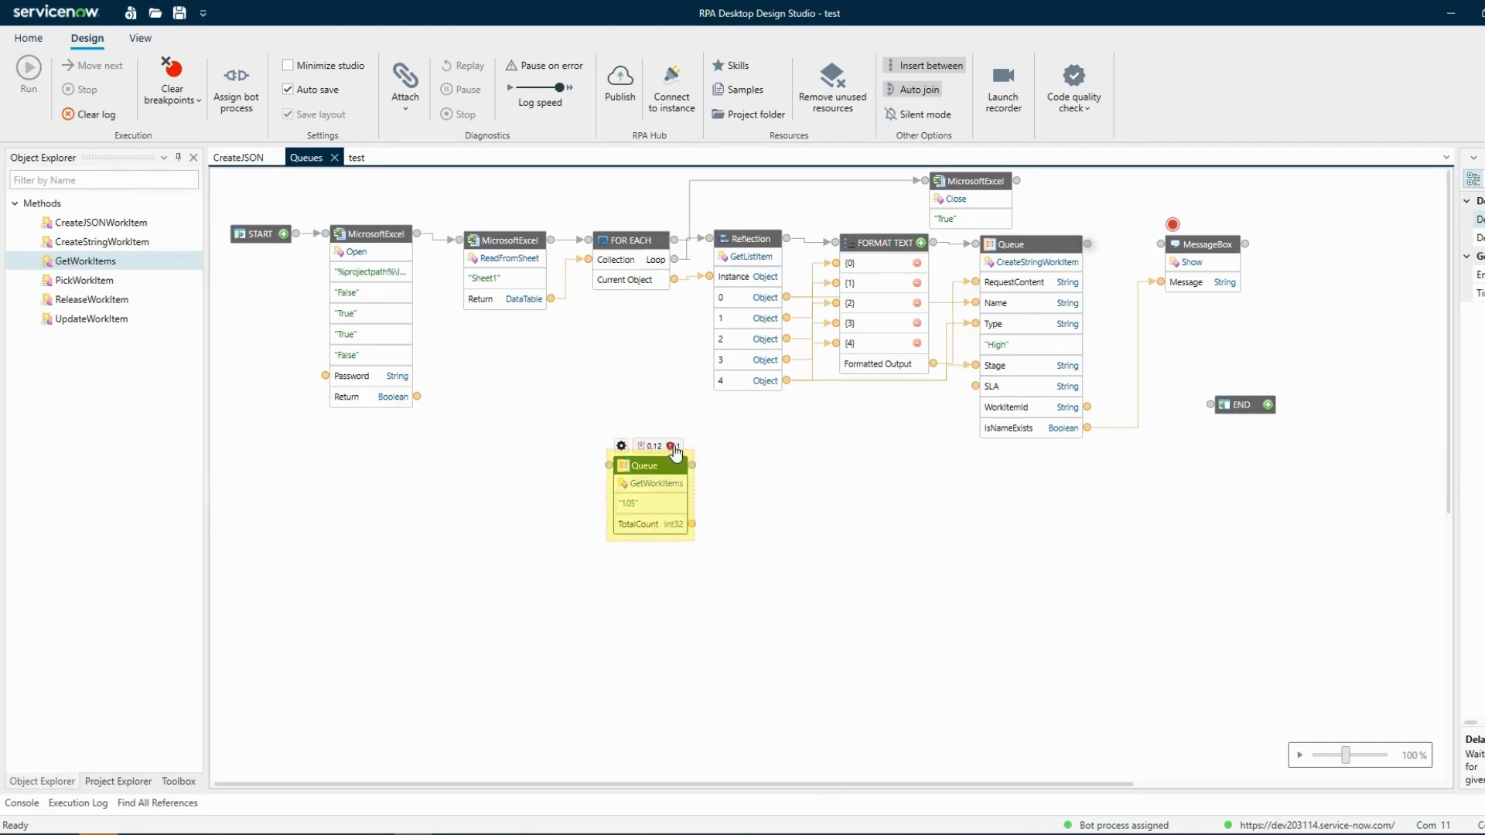
Open the GetWorkItems activity's component log for the failed run and close it
click(674, 447)
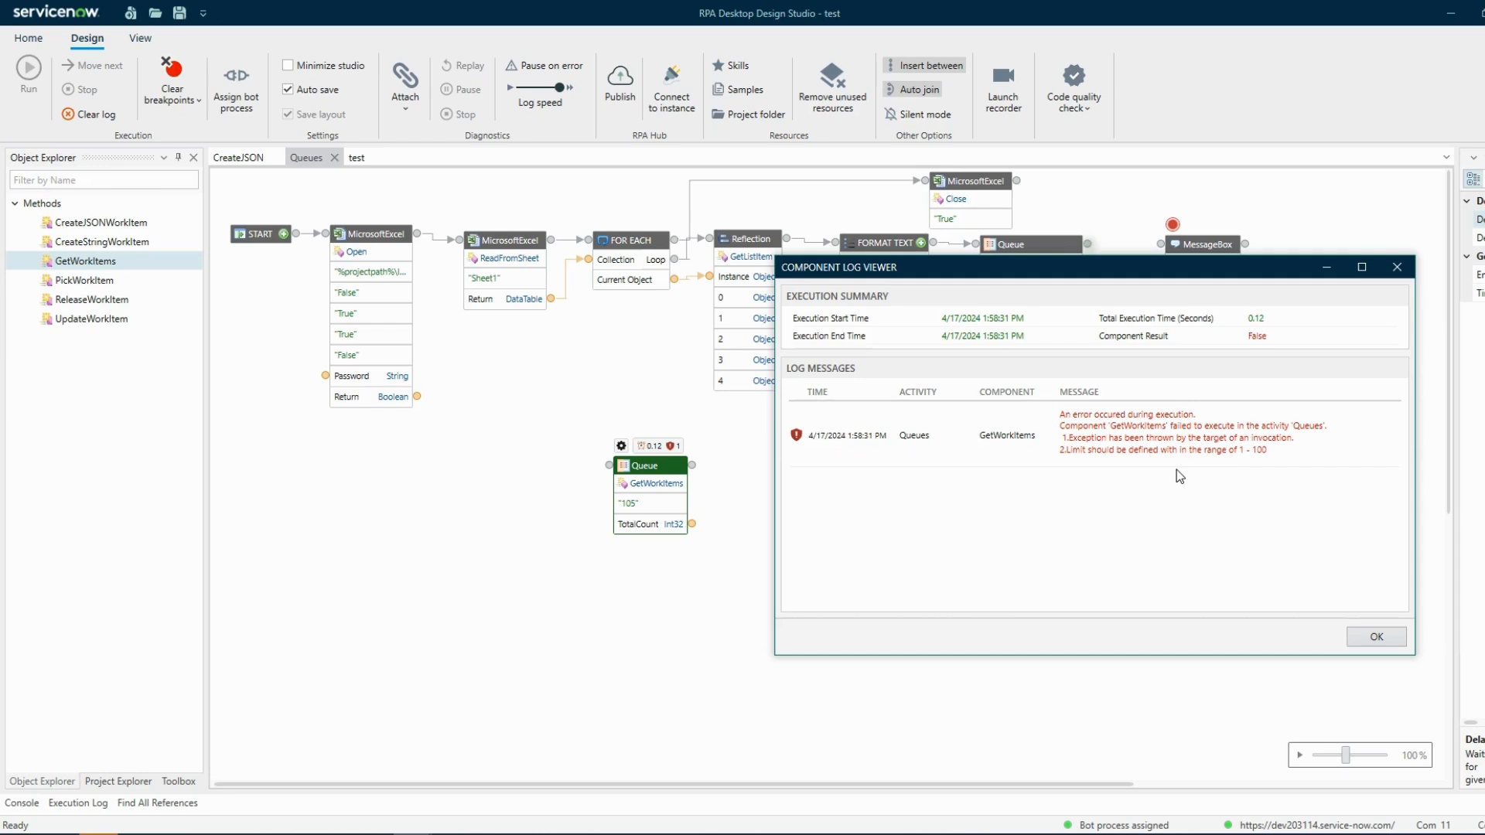
key(Escape)
Set the GetWorkItems limit to 99
double_click(668, 506)
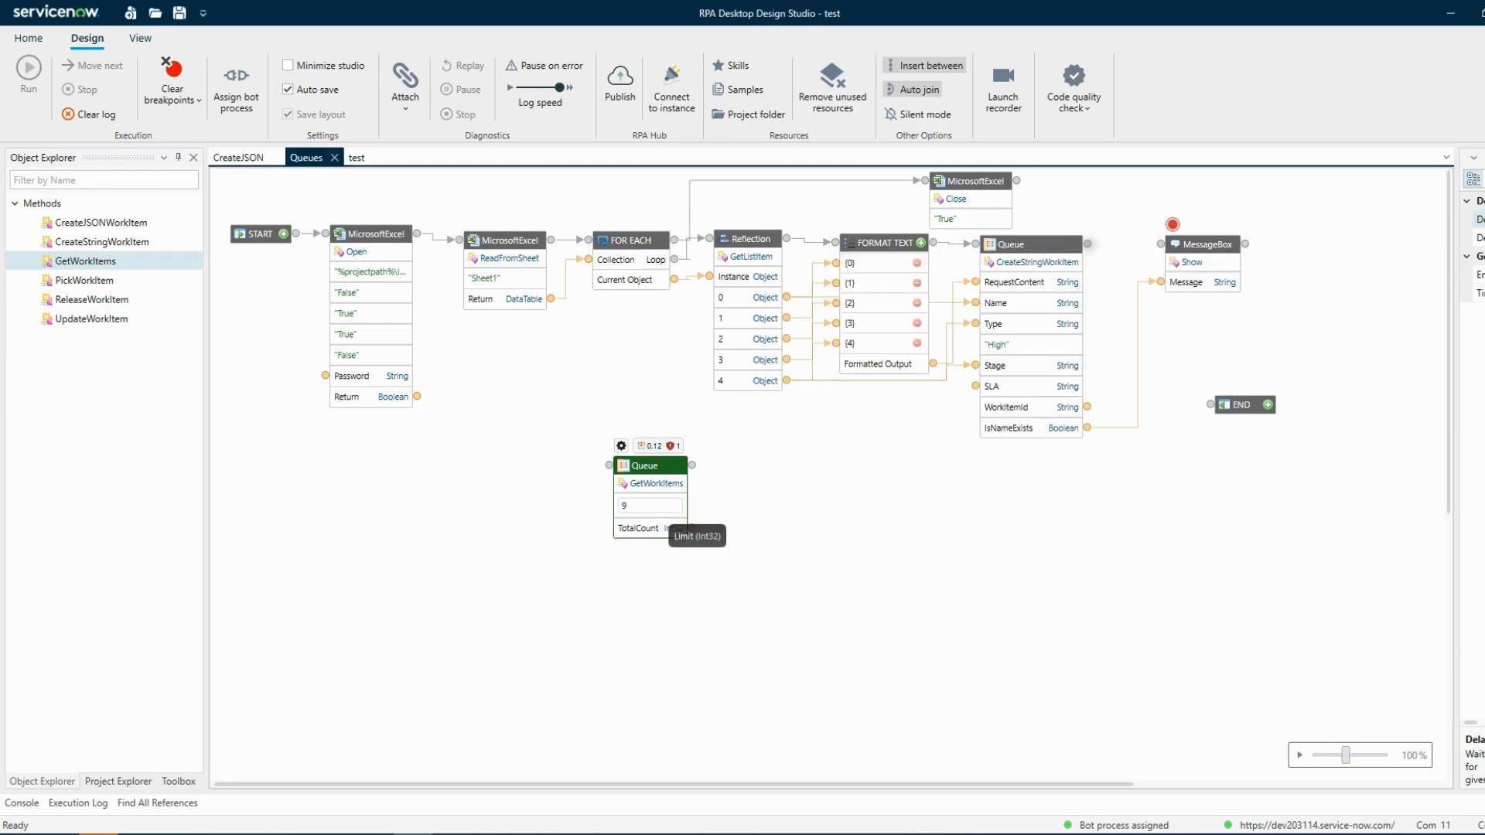
click(812, 539)
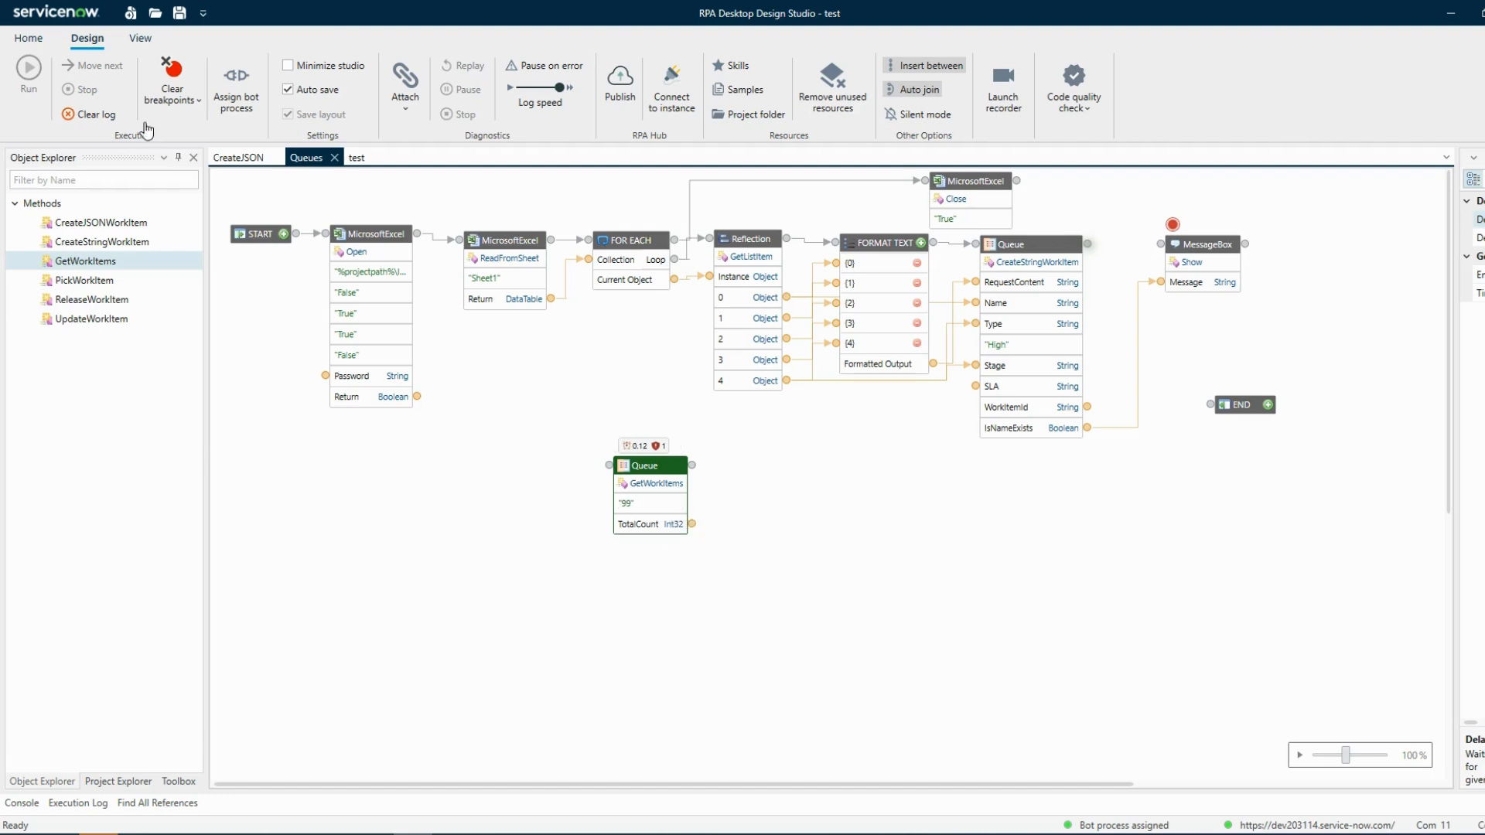
Clear the log and preview the TotalCount output of the GetWorkItems activity
click(88, 116)
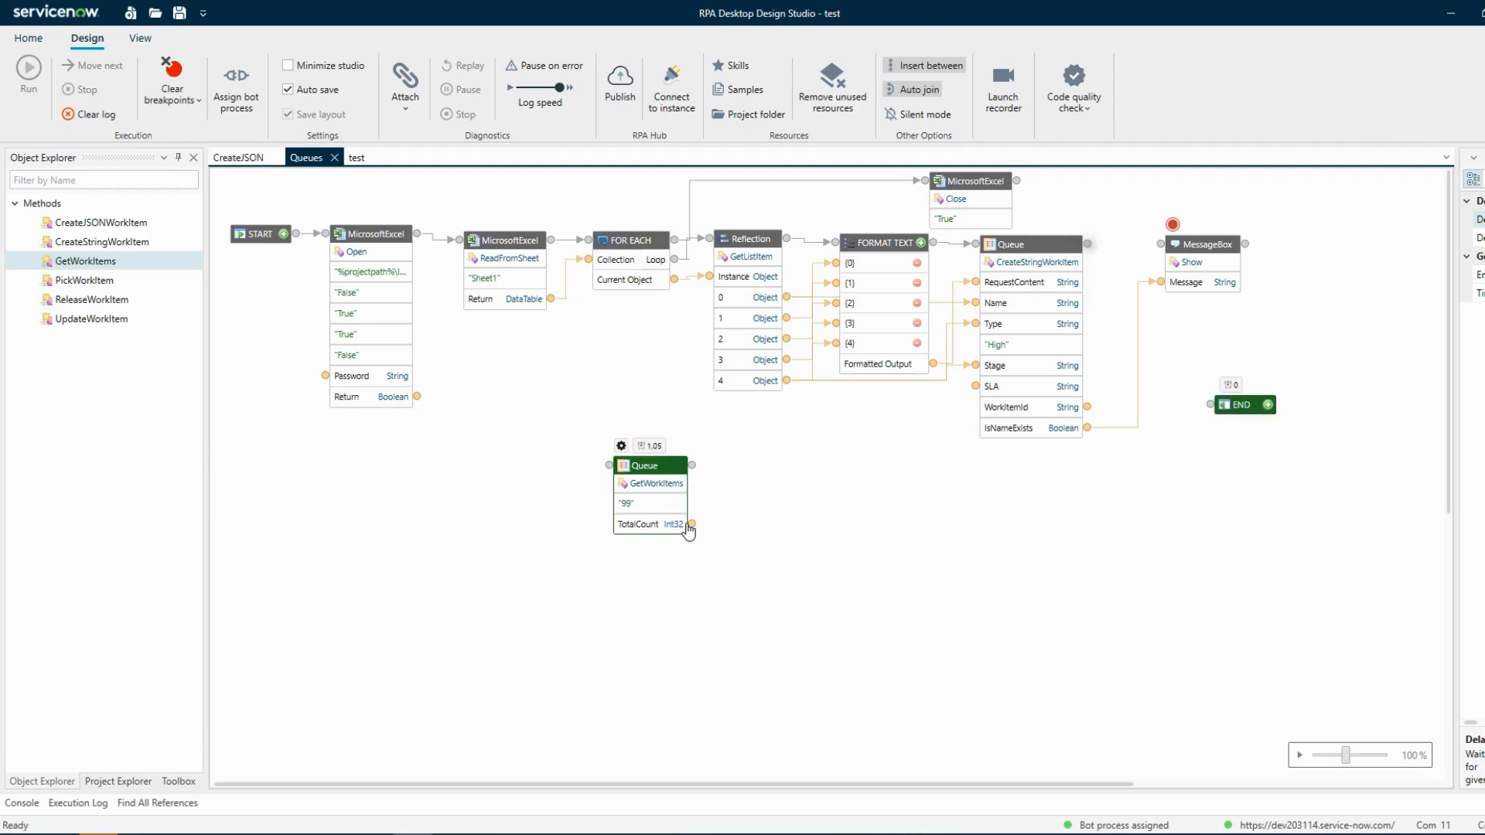
right_click(691, 524)
click(731, 559)
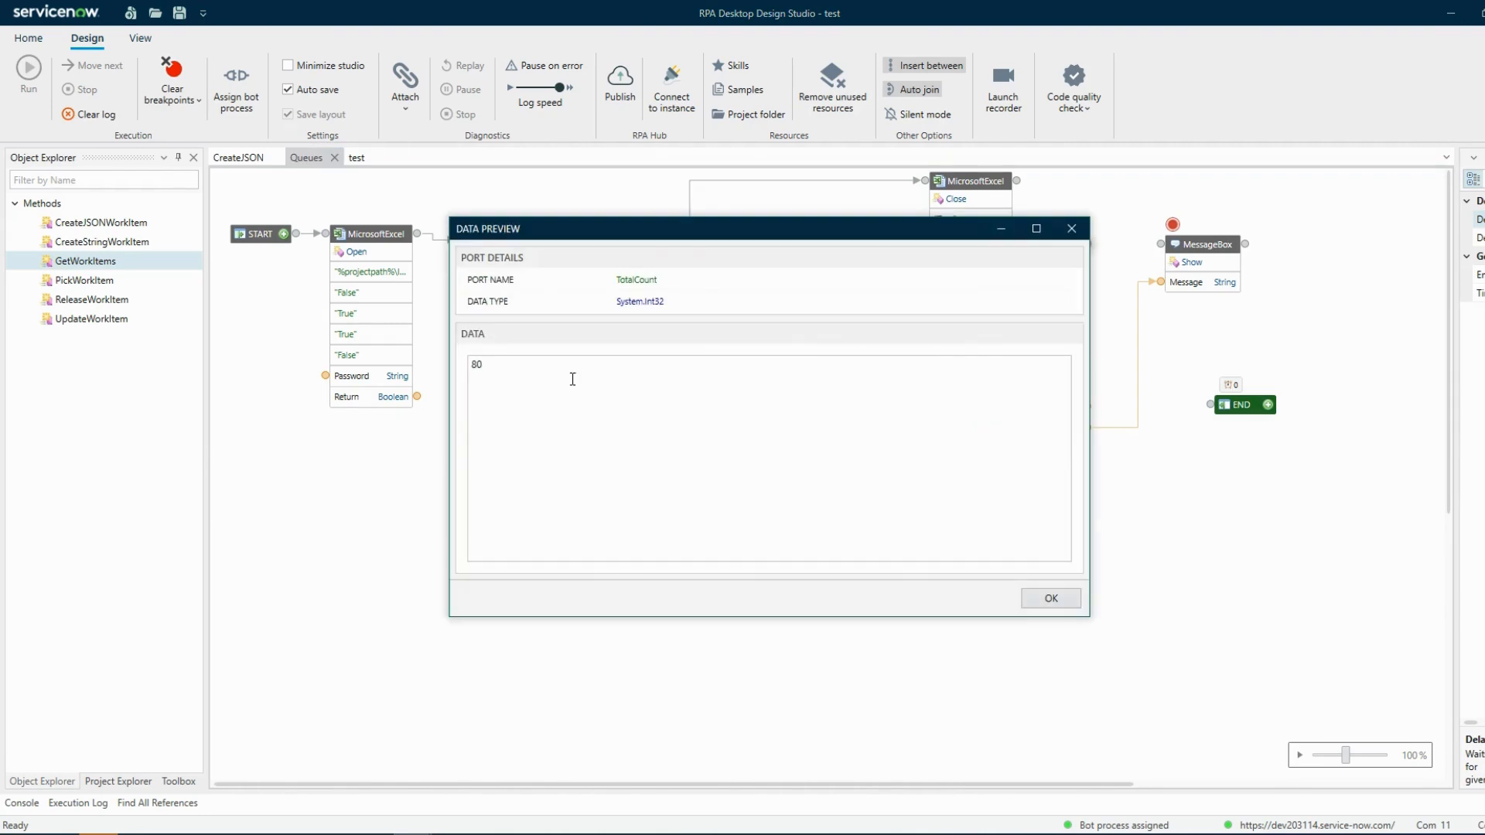
click(1050, 599)
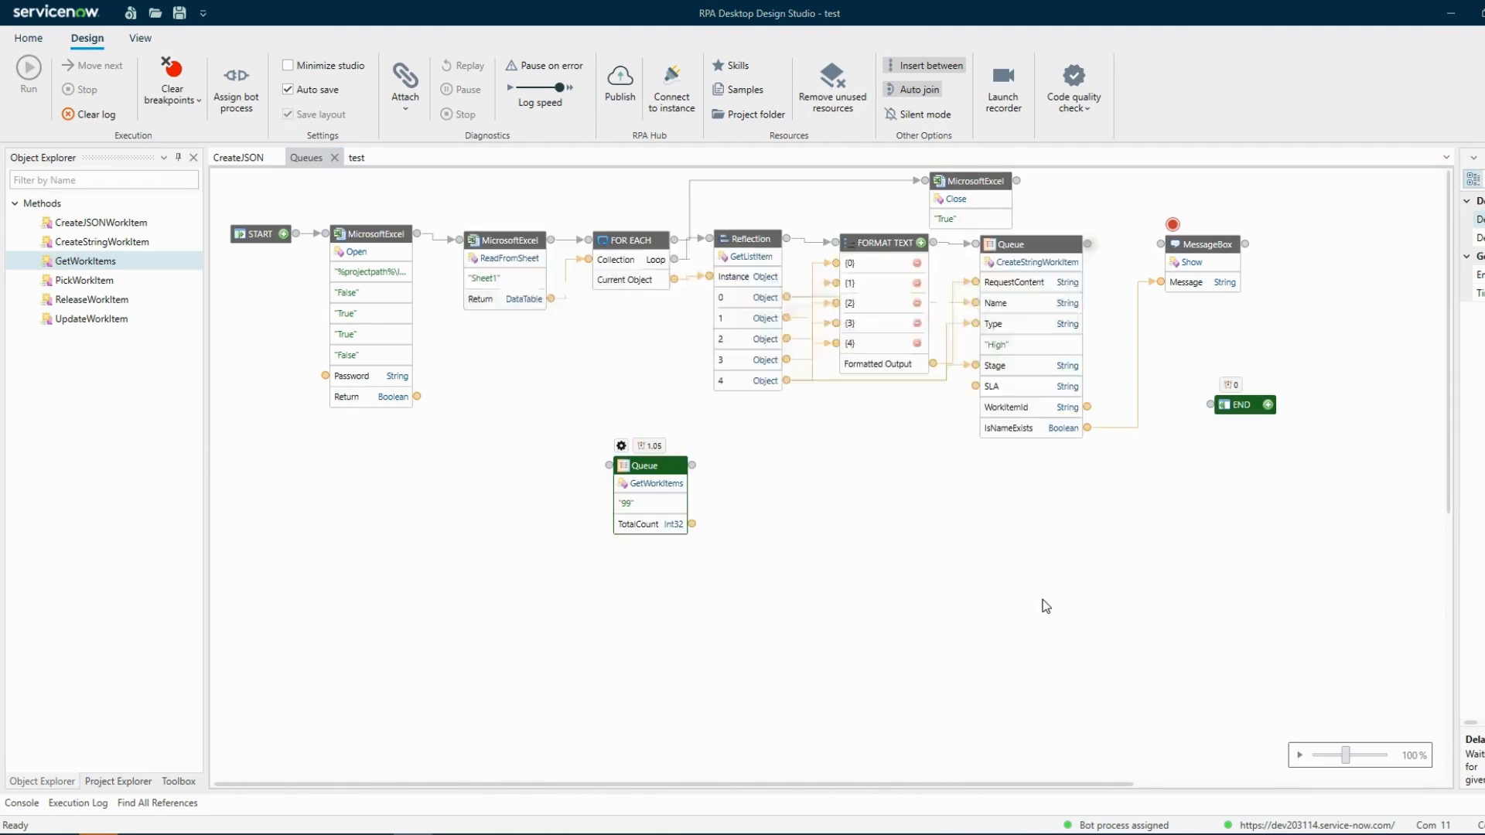
Refresh the Test Queue work items list in the browser and open the queue's Details tab
click(303, 793)
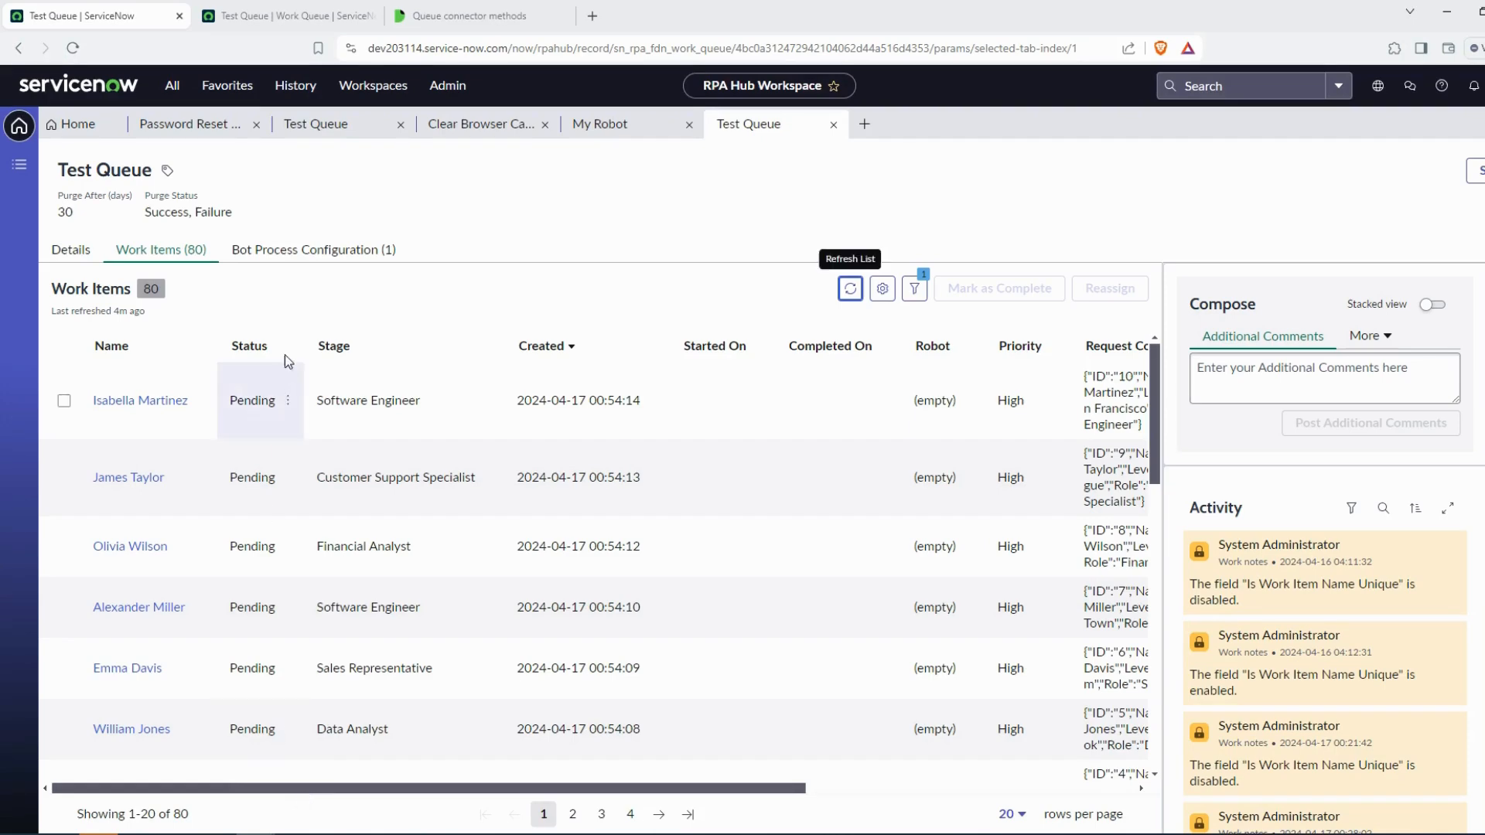
click(858, 301)
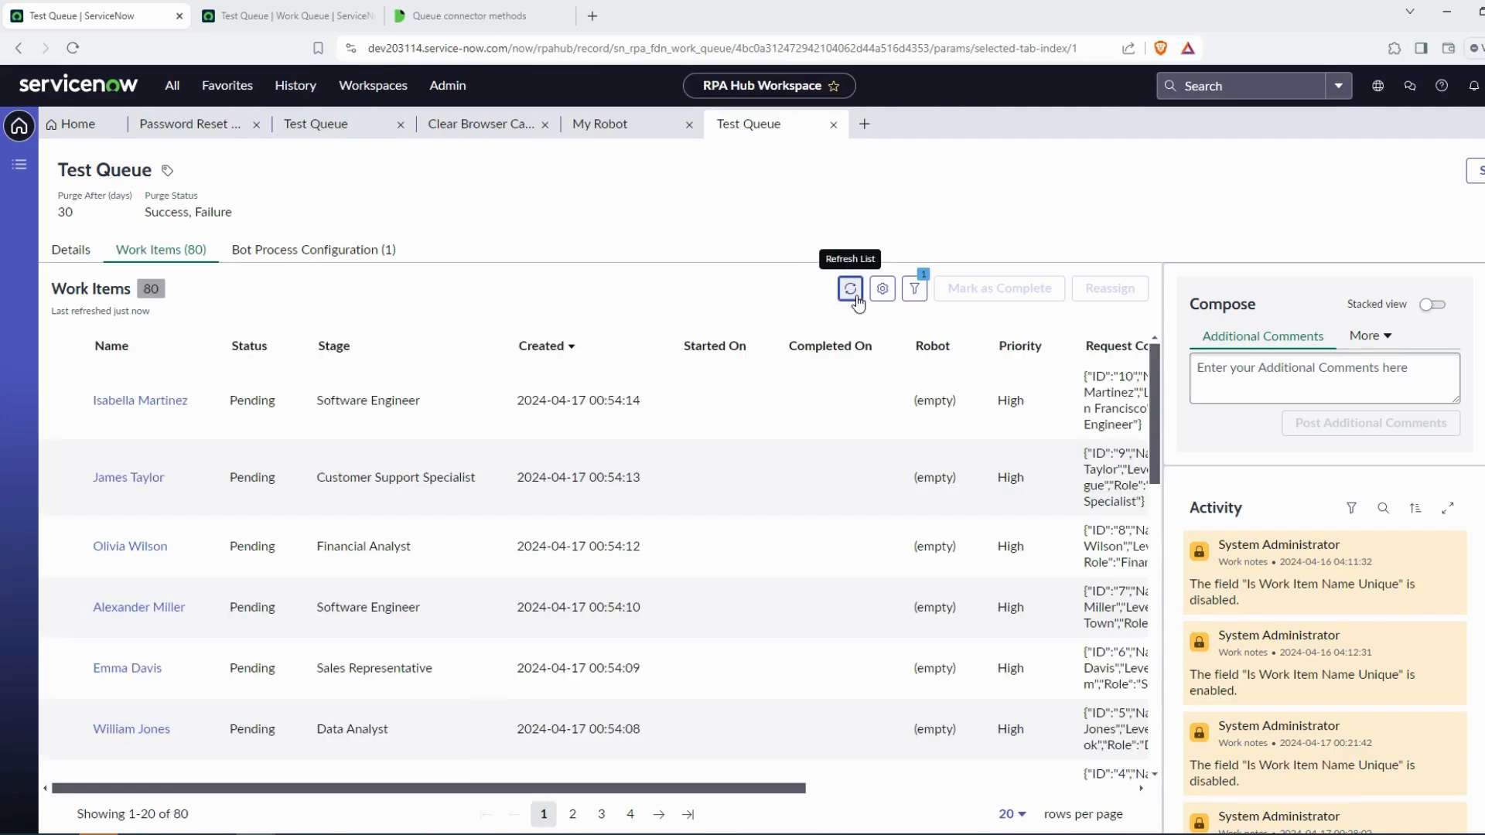
click(1446, 11)
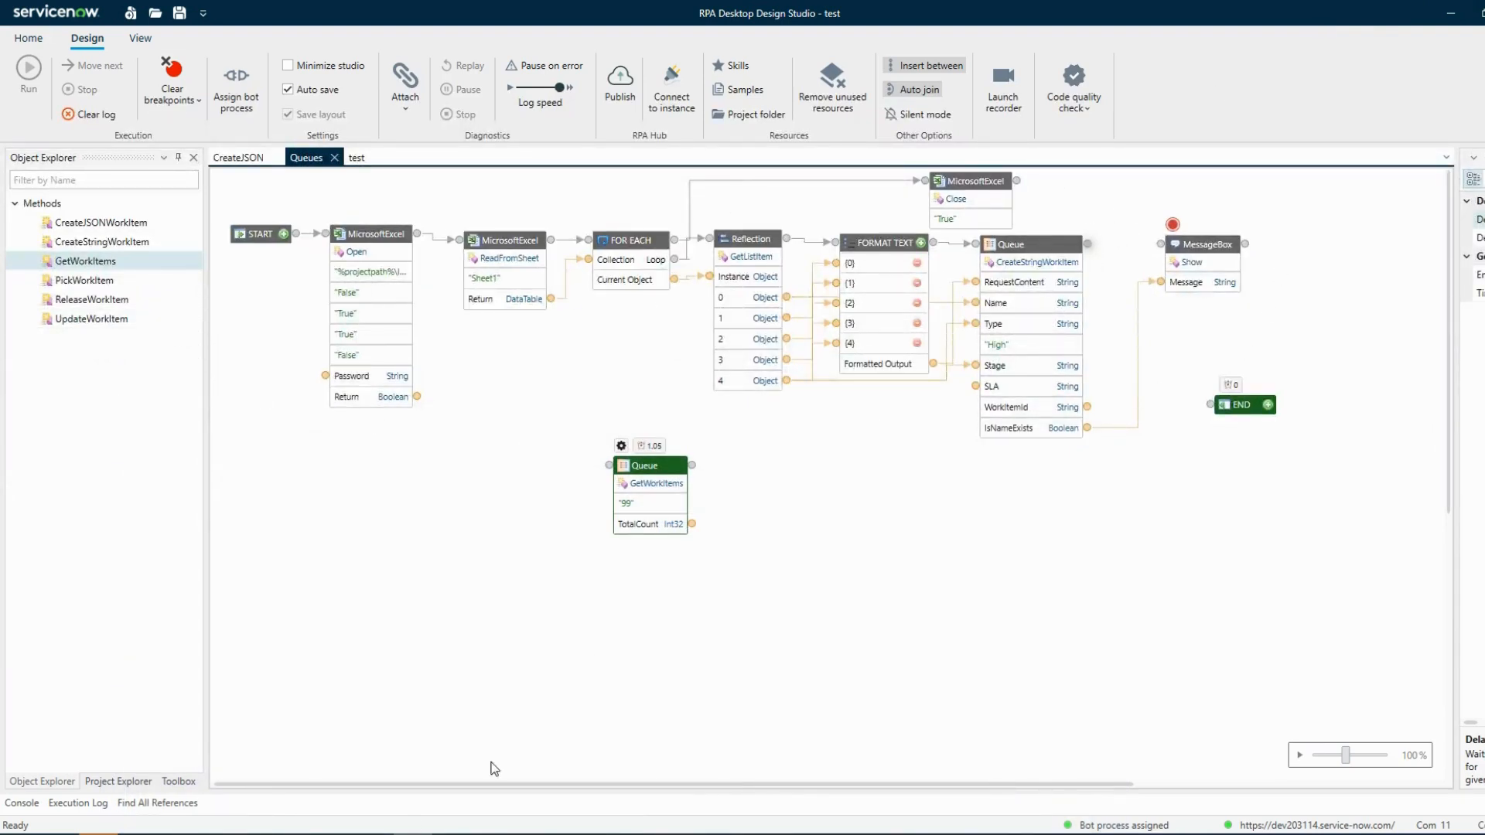
click(255, 832)
click(372, 800)
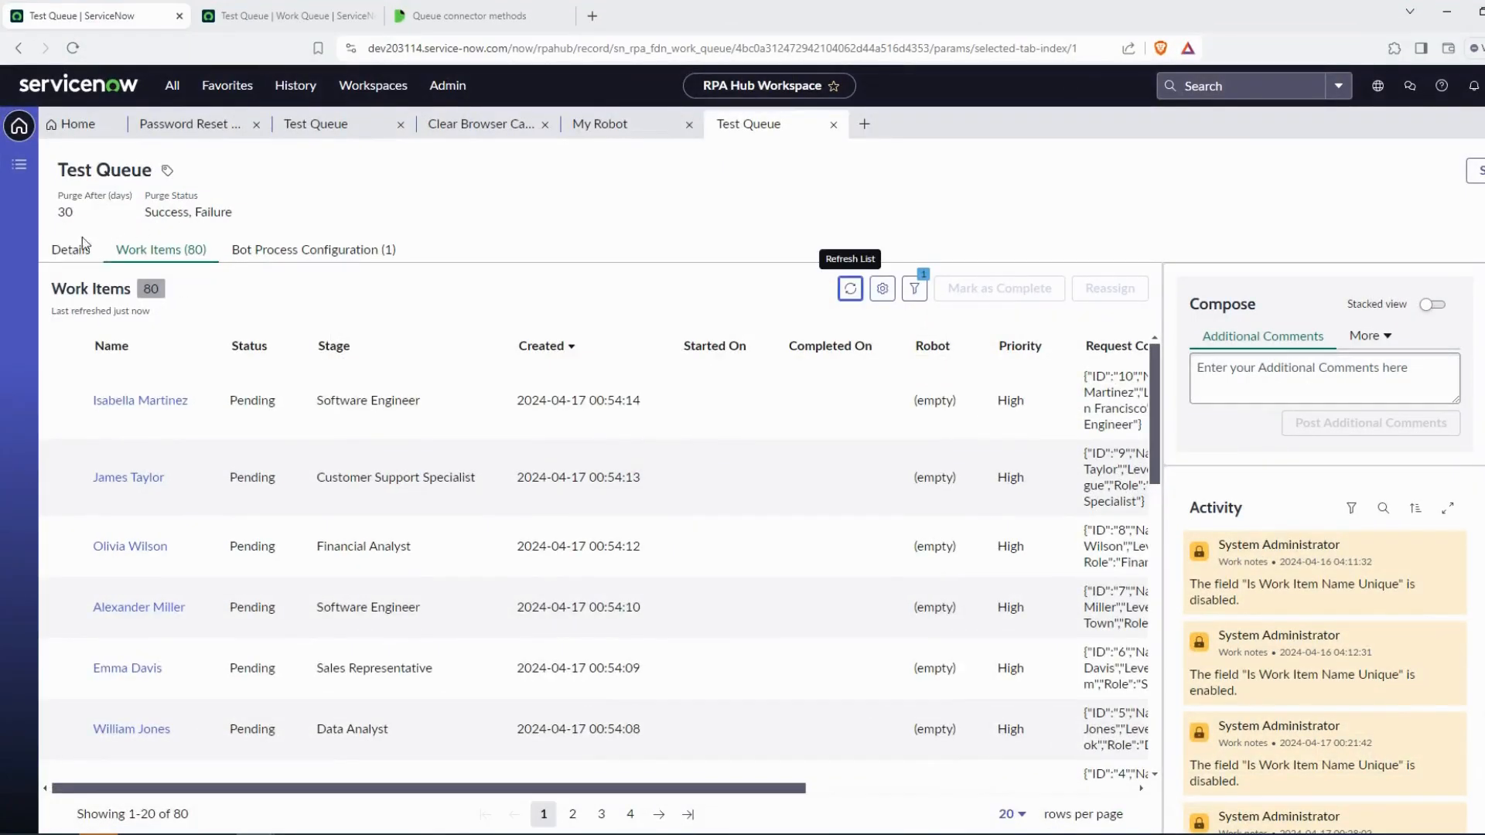
click(82, 246)
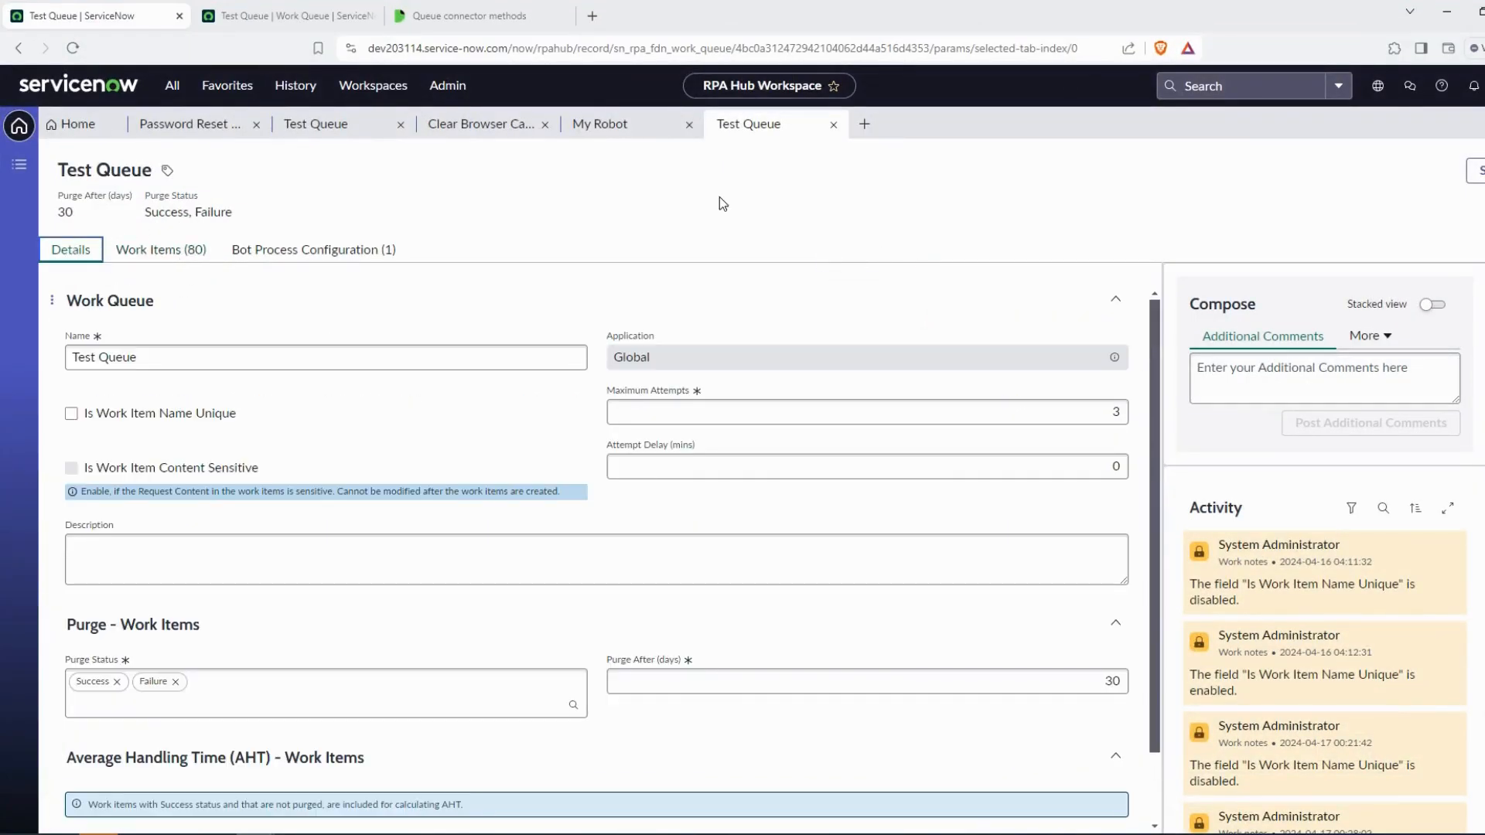
Run the whole bot from the START node twice to add more work items to the queue
click(1472, 22)
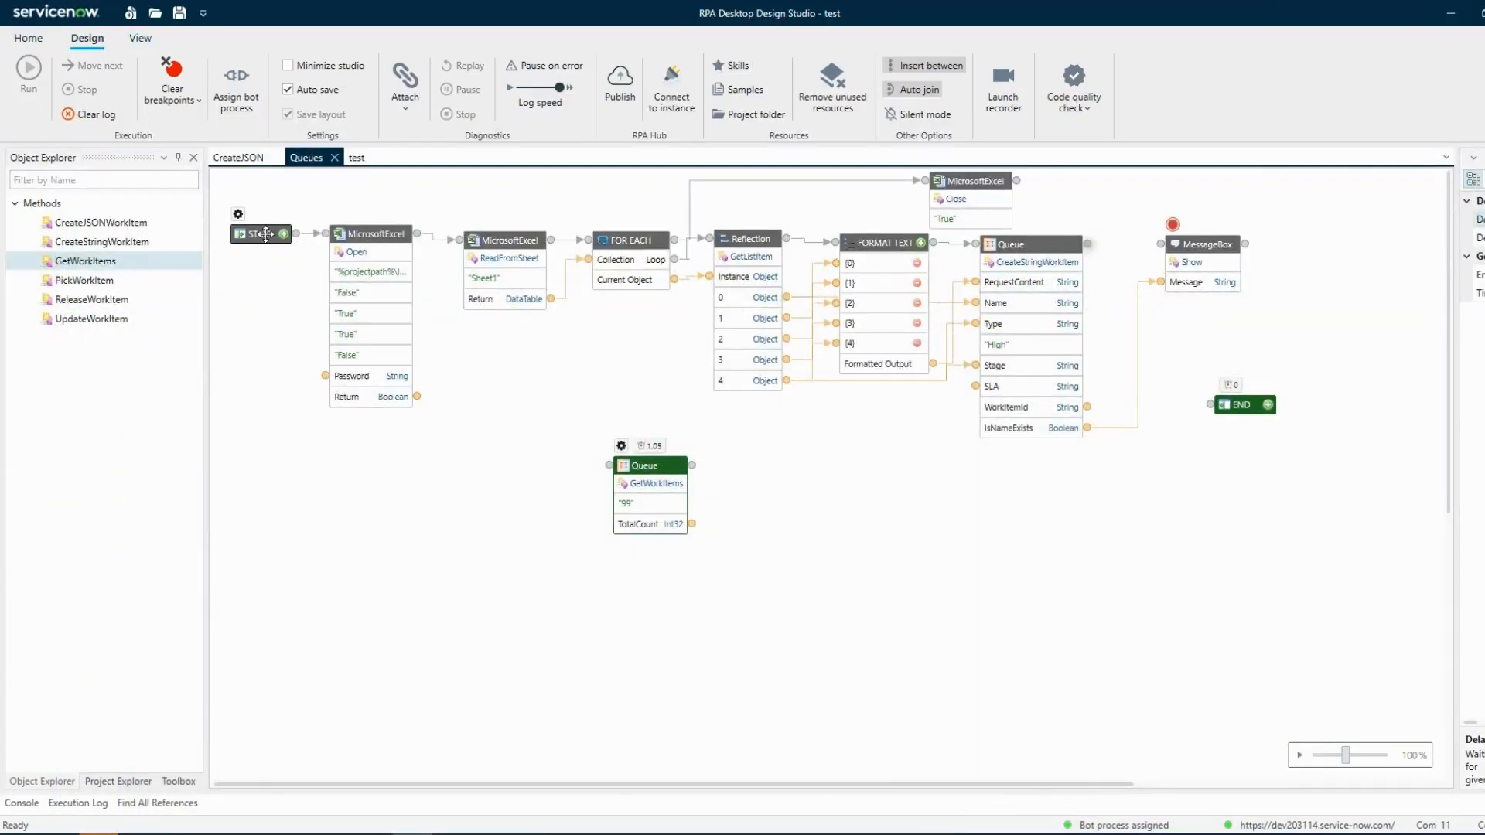
right_click(264, 234)
click(323, 266)
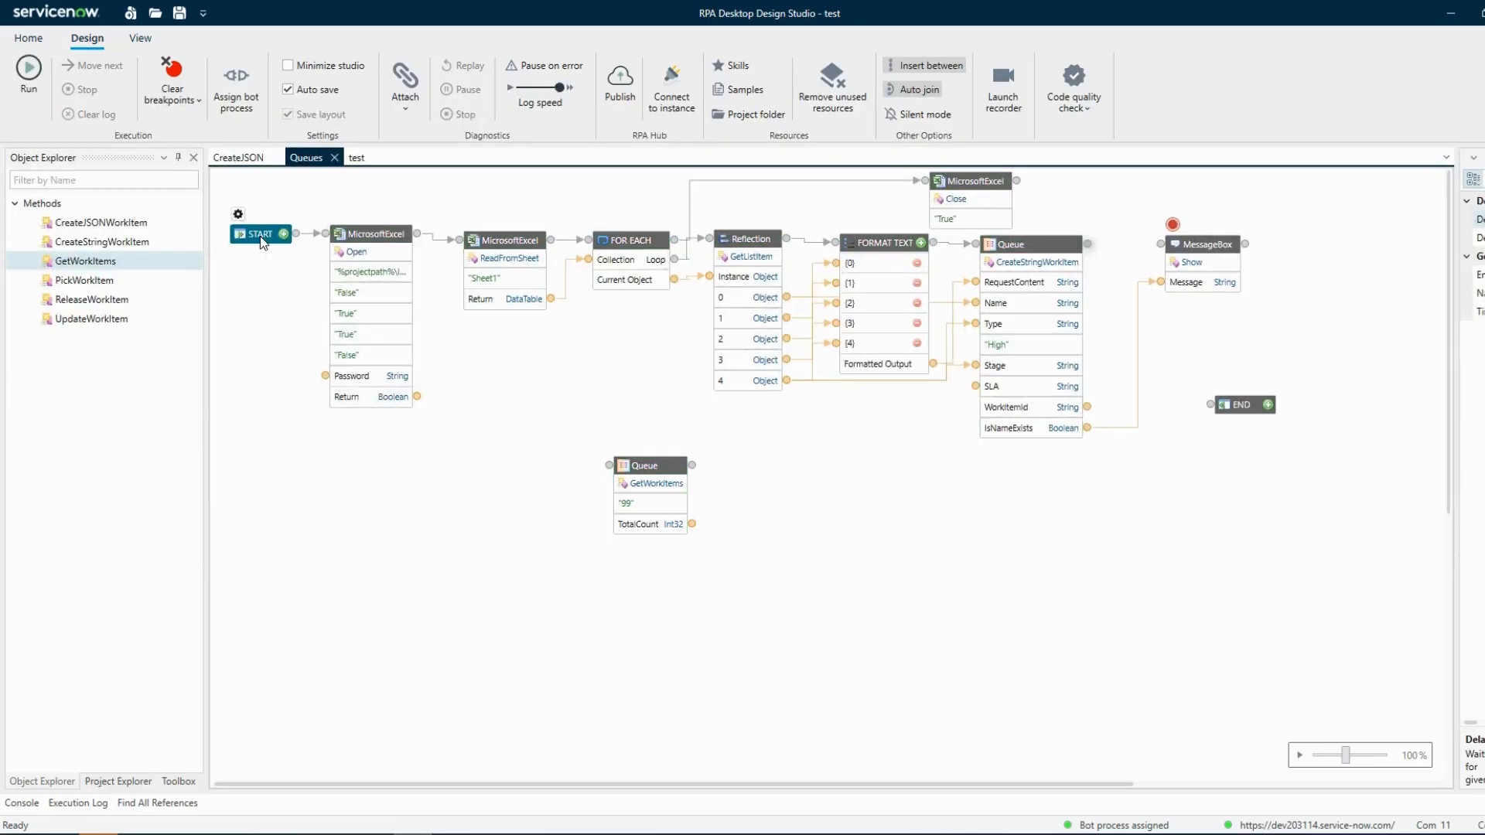
right_click(265, 235)
click(322, 267)
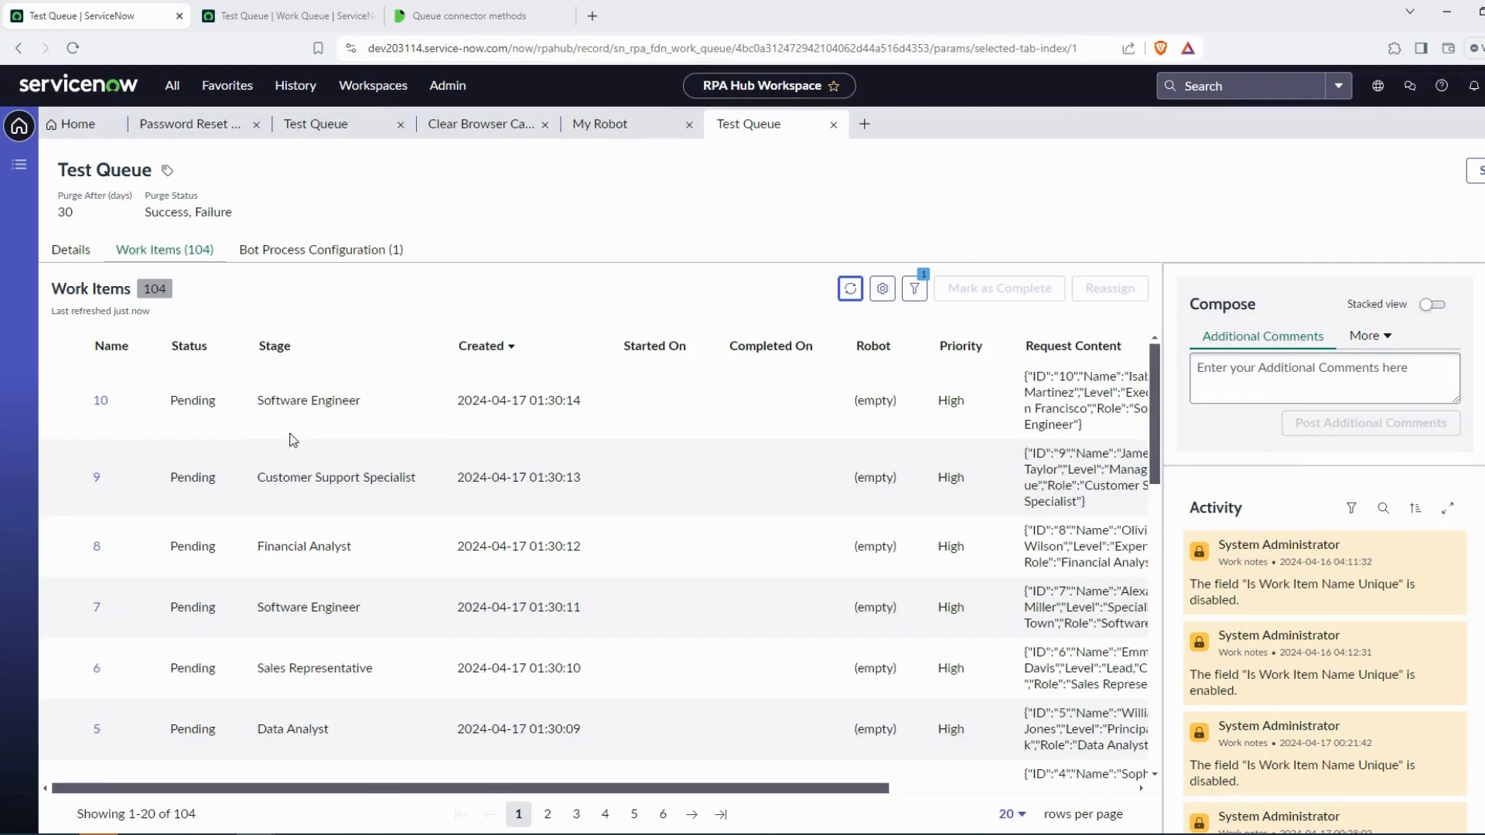
Return to the design studio, clear the log, and run the GetWorkItems activity from here
mouse_move(413, 834)
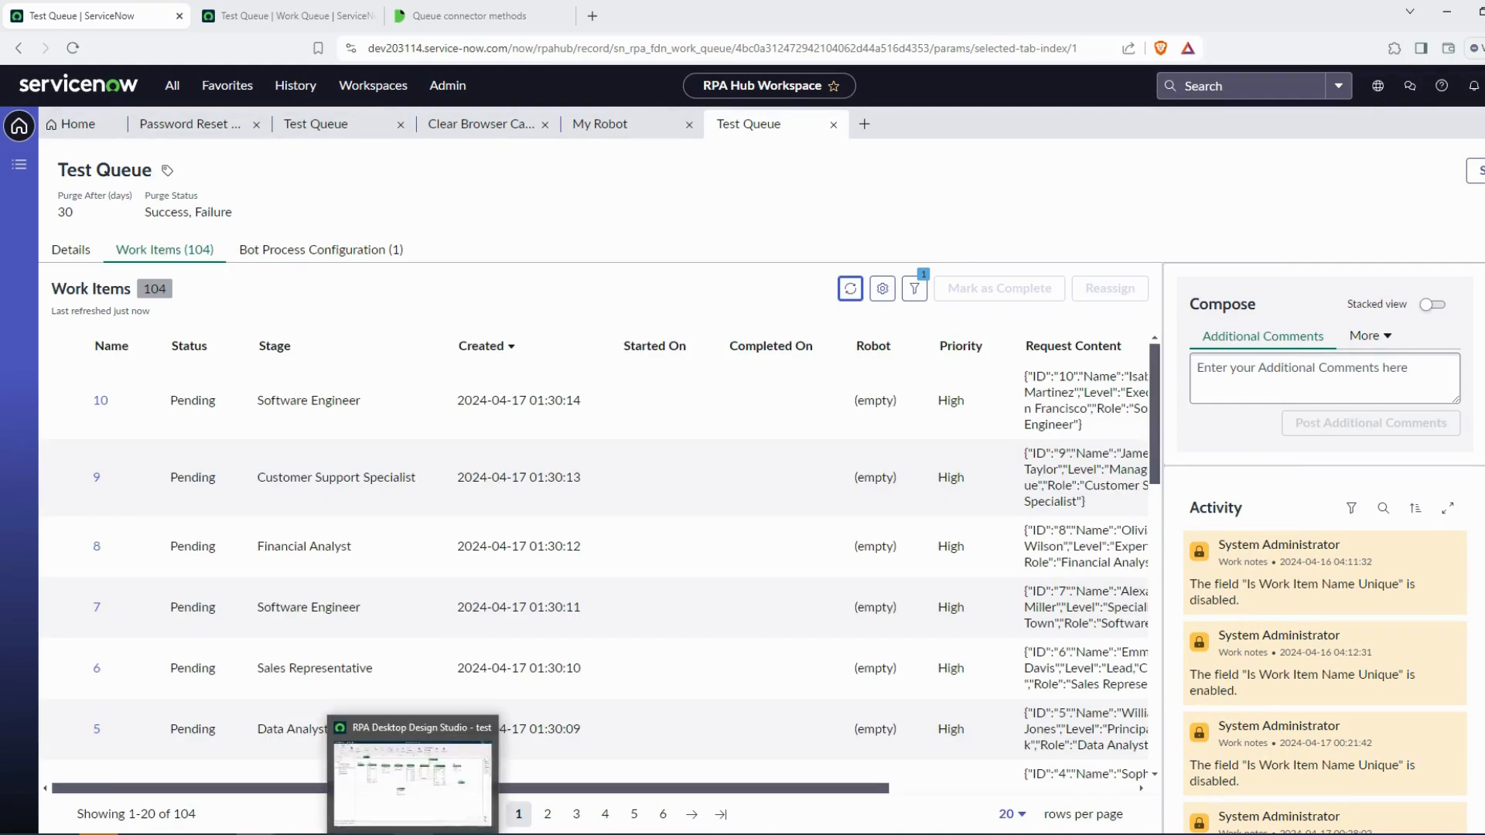
click(417, 773)
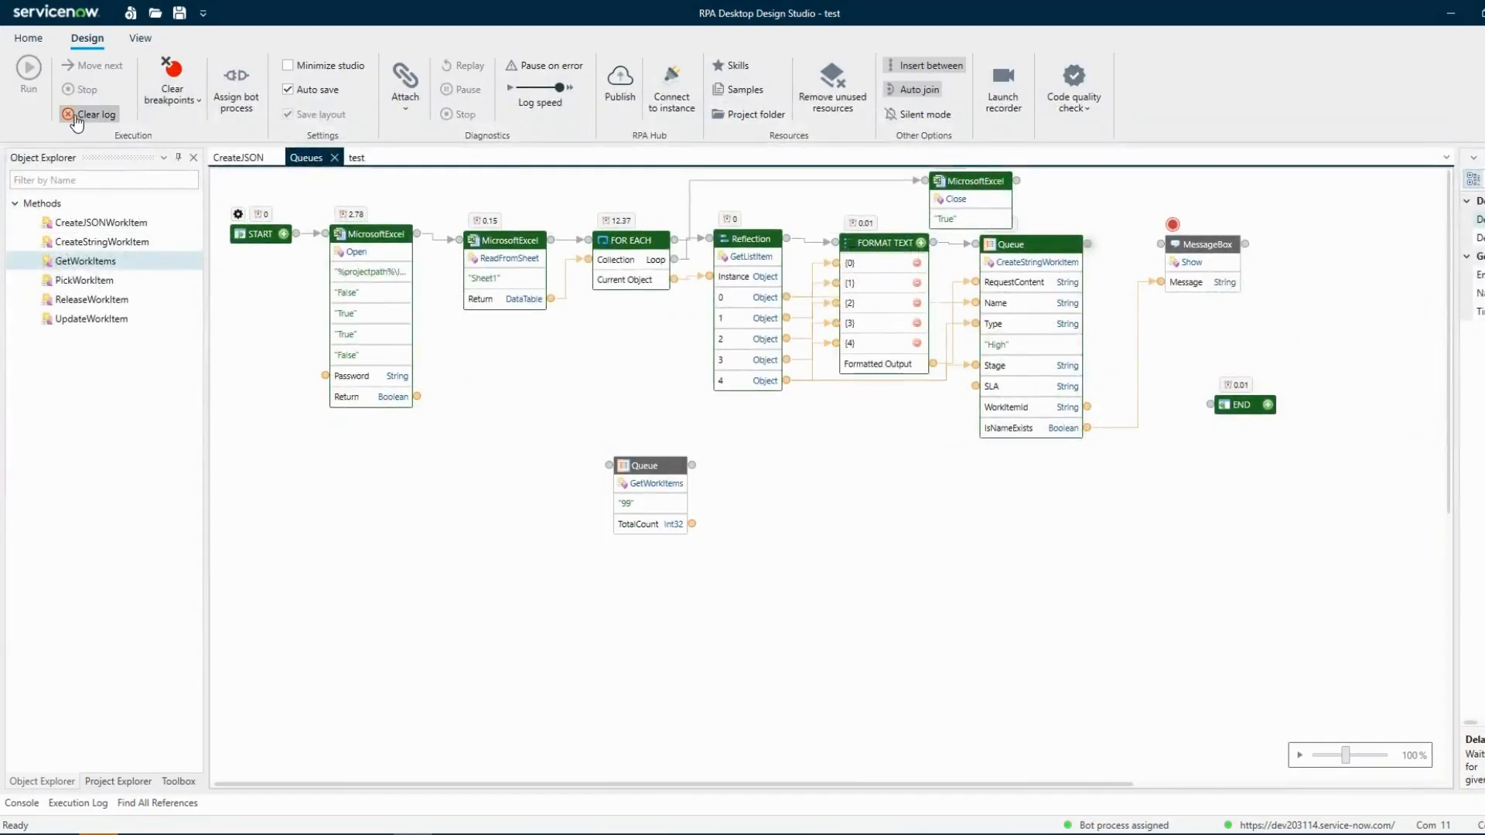
click(76, 116)
right_click(648, 464)
click(684, 493)
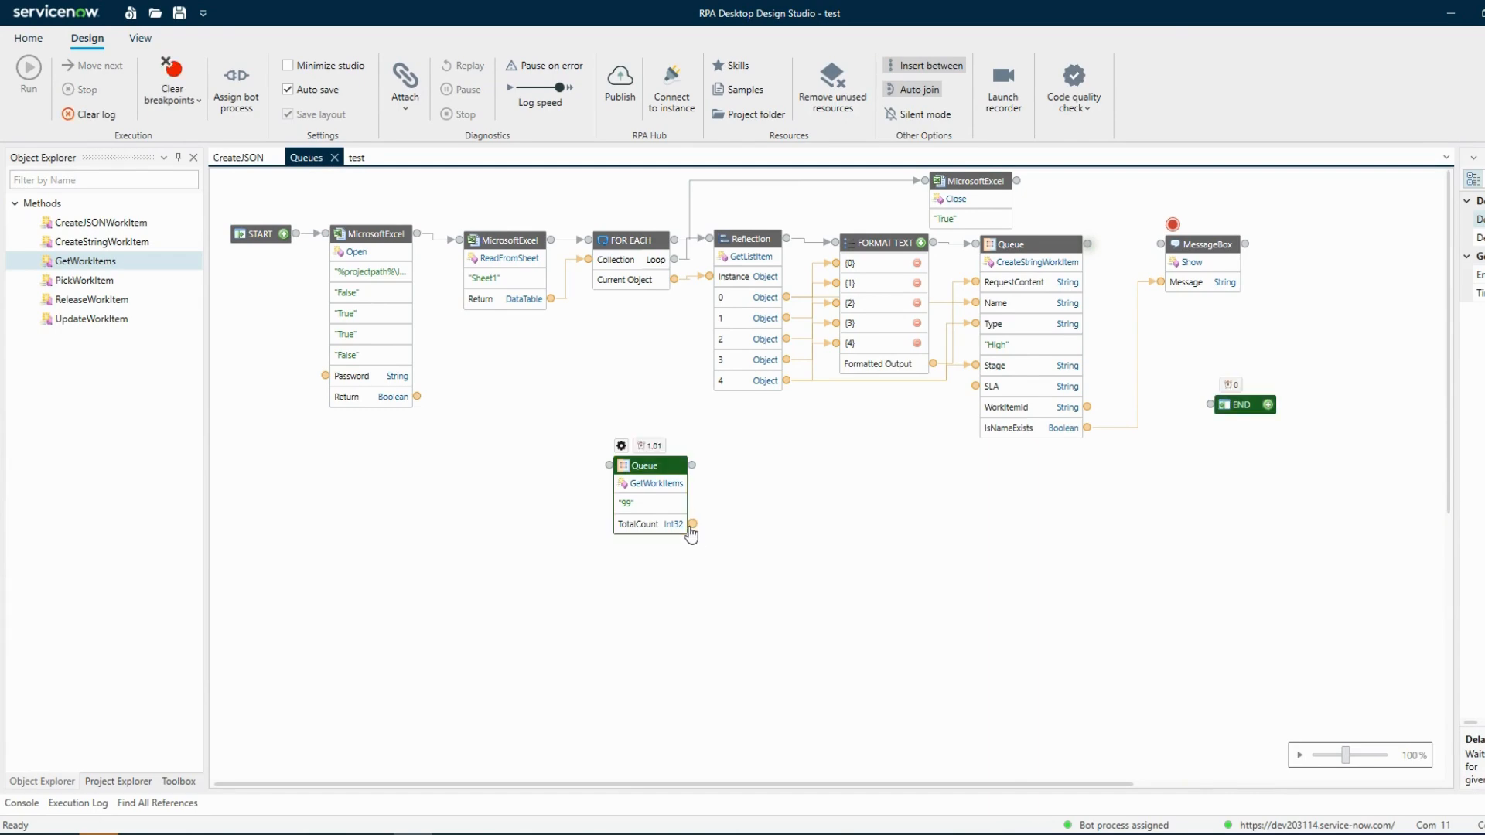
Read the GetWorkItems Offset parameter description in the Queue connector methods documentation
click(692, 525)
click(1368, 625)
click(629, 504)
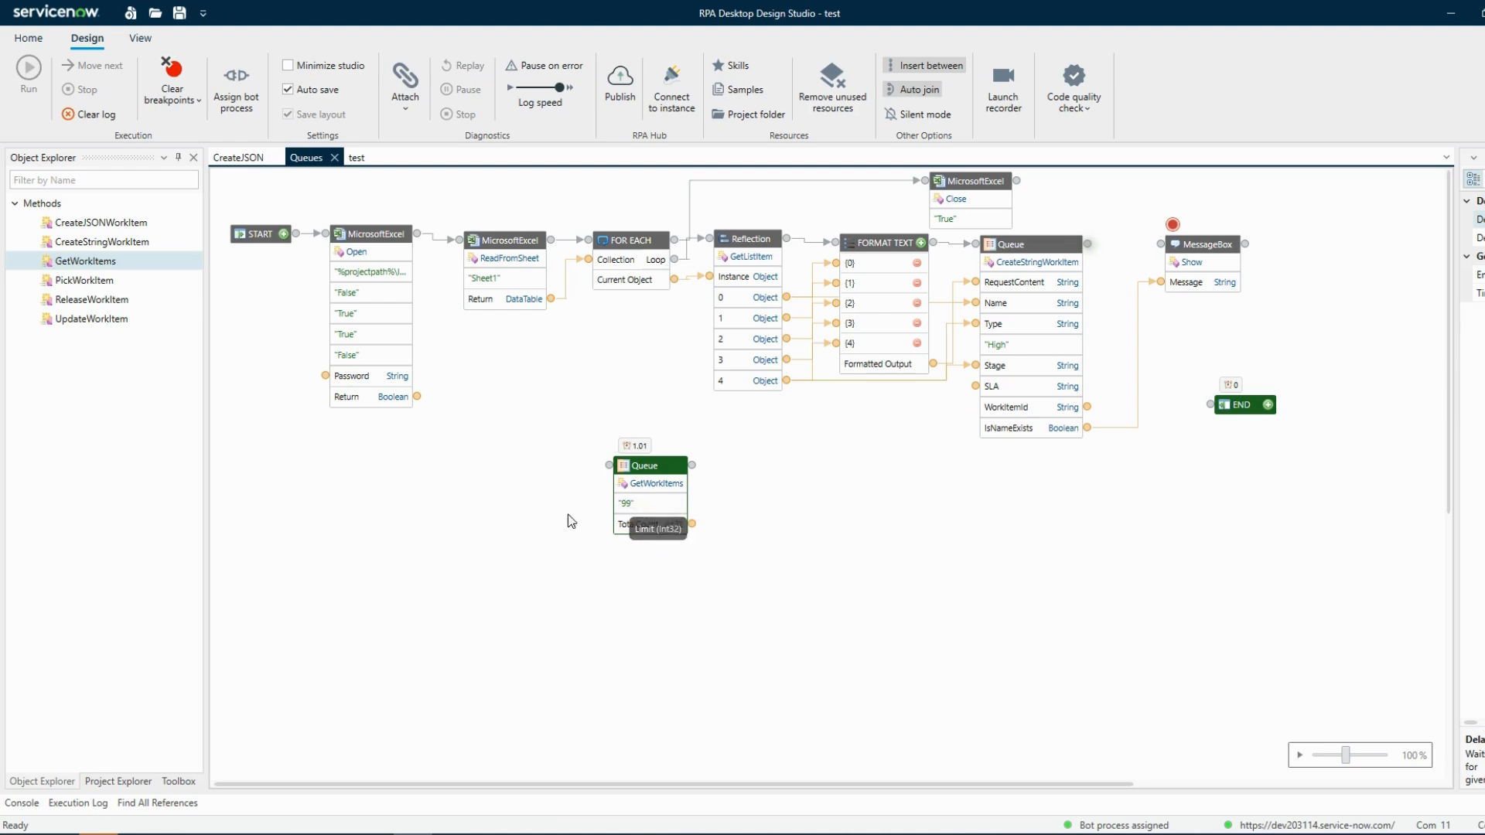
click(299, 834)
click(457, 16)
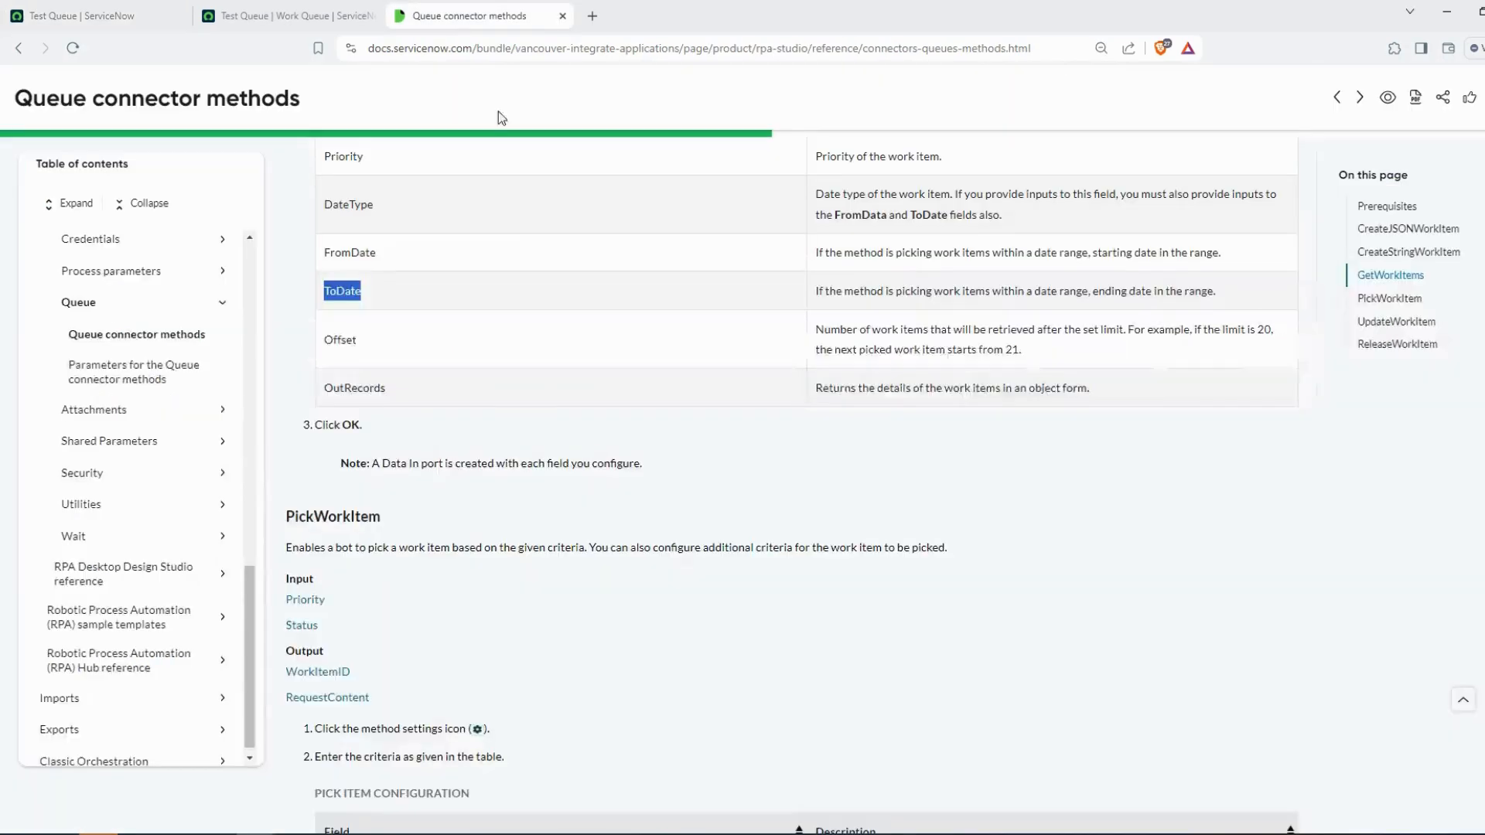
double_click(340, 340)
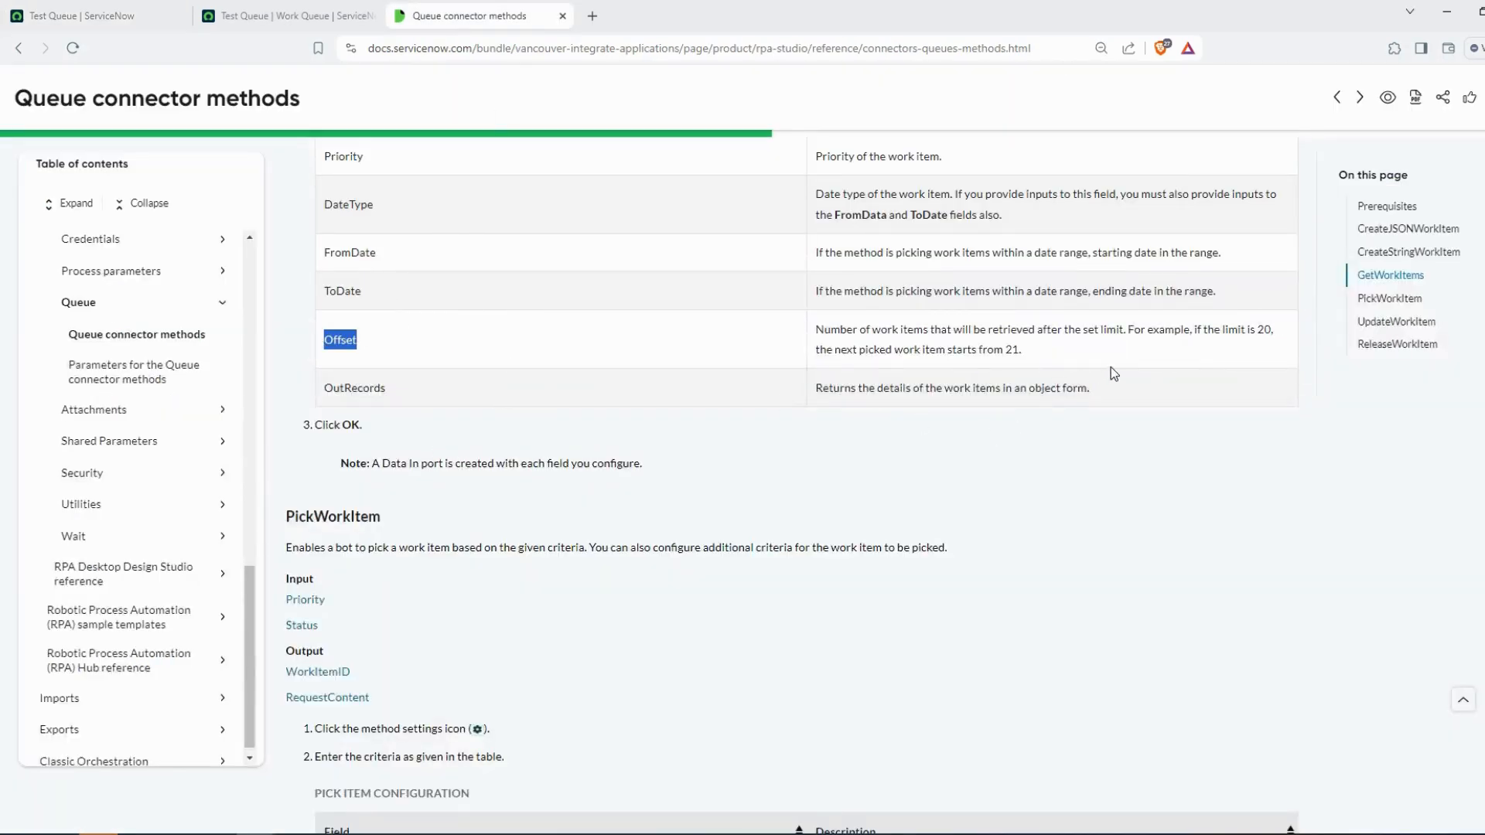
drag(1075, 329, 1123, 328)
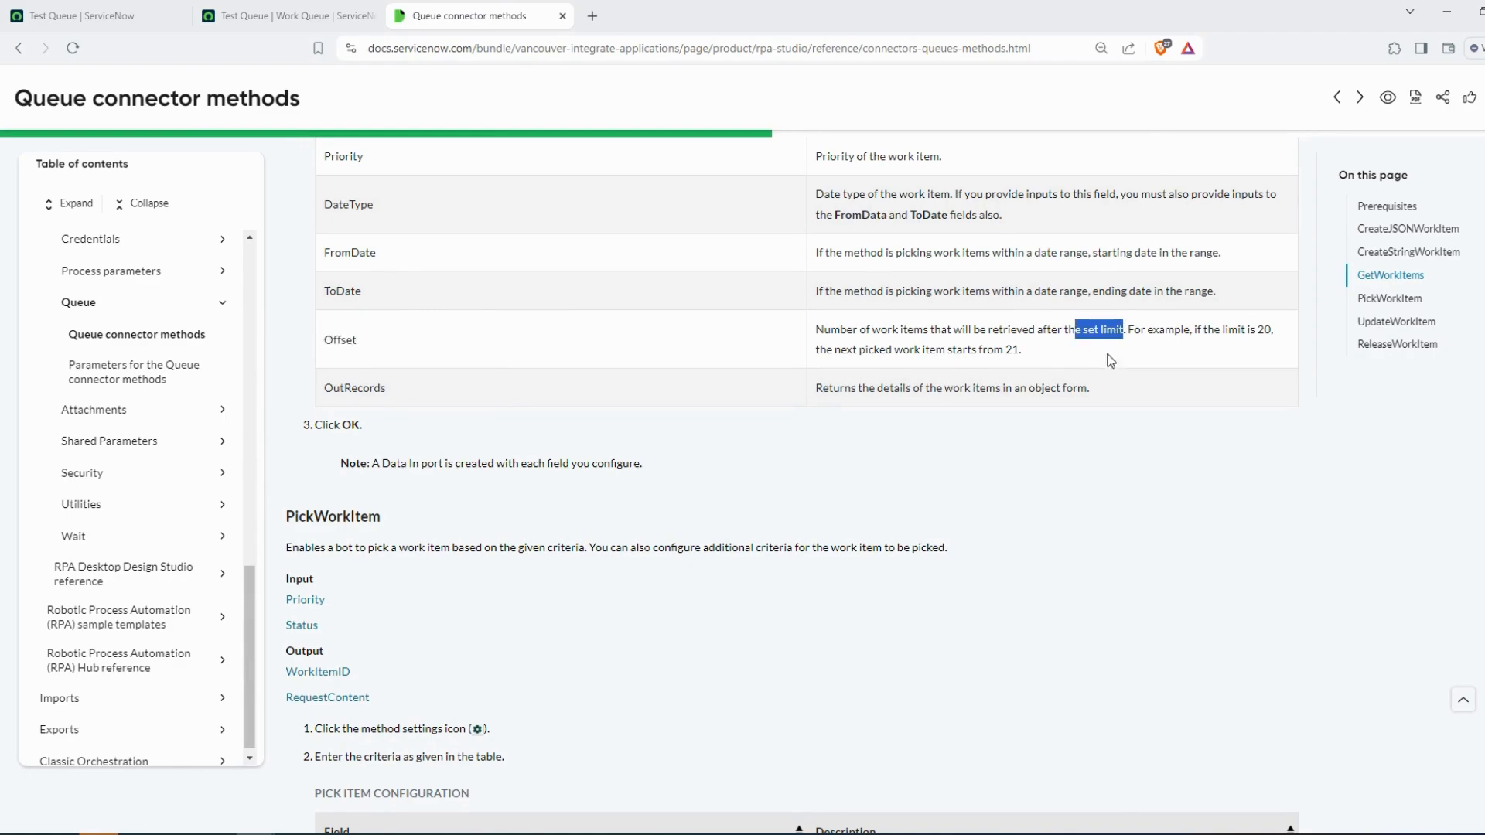
Enable the Name input filter with the Contains operator in the GetWorkItems work item configuration
key(alt+Tab)
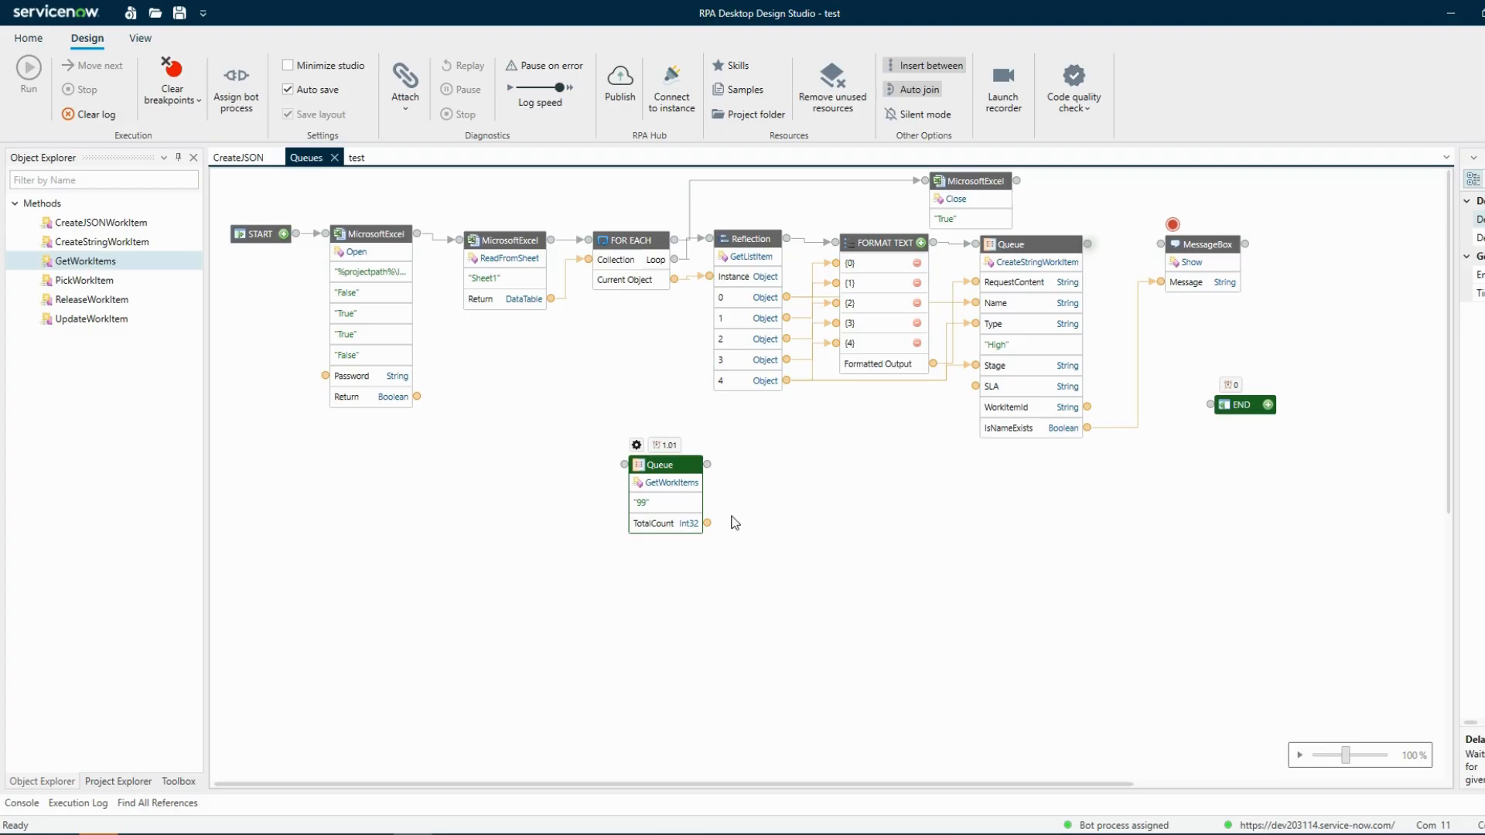
click(636, 445)
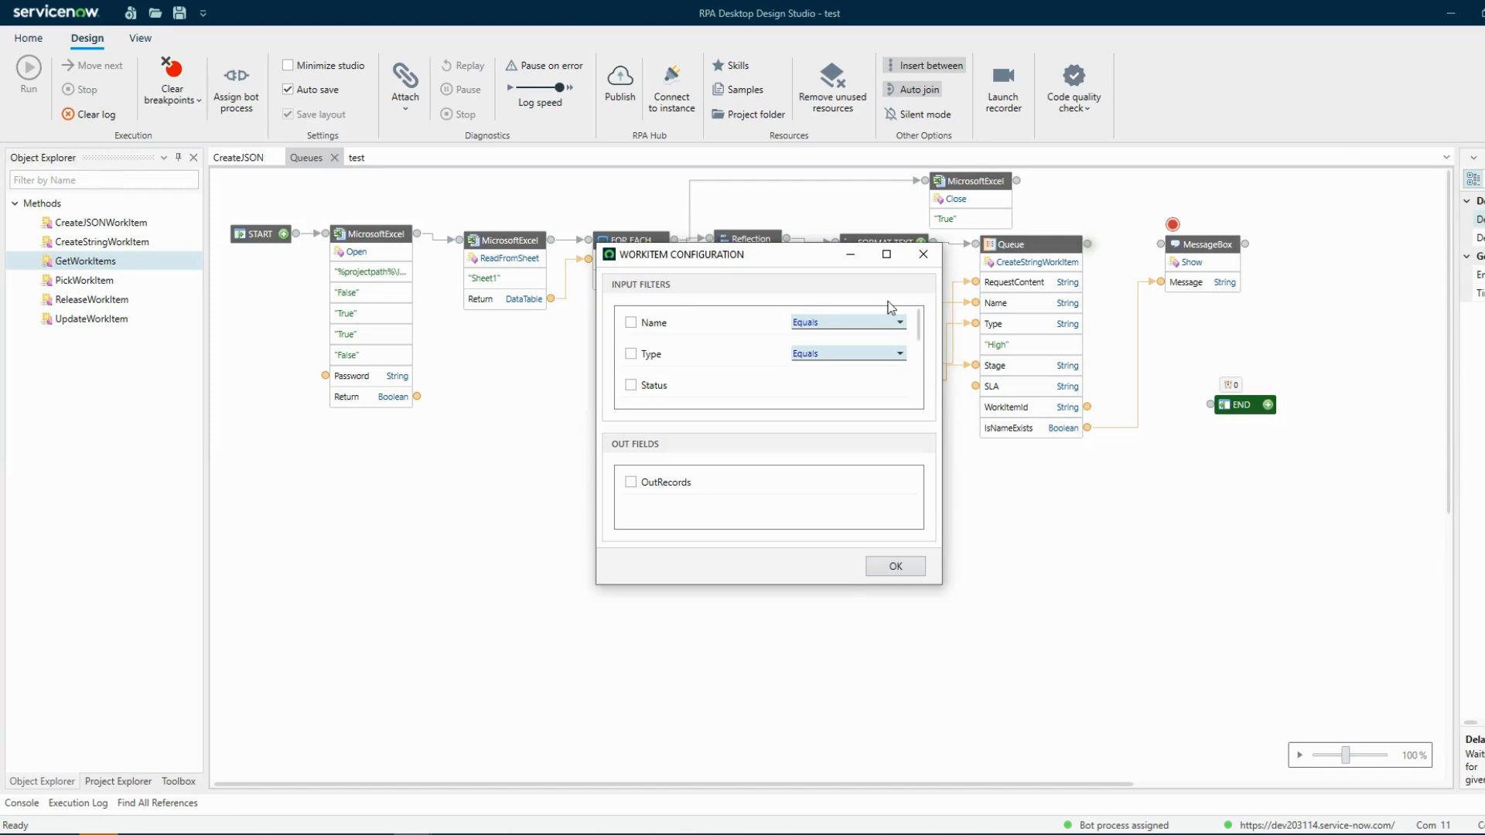
click(886, 253)
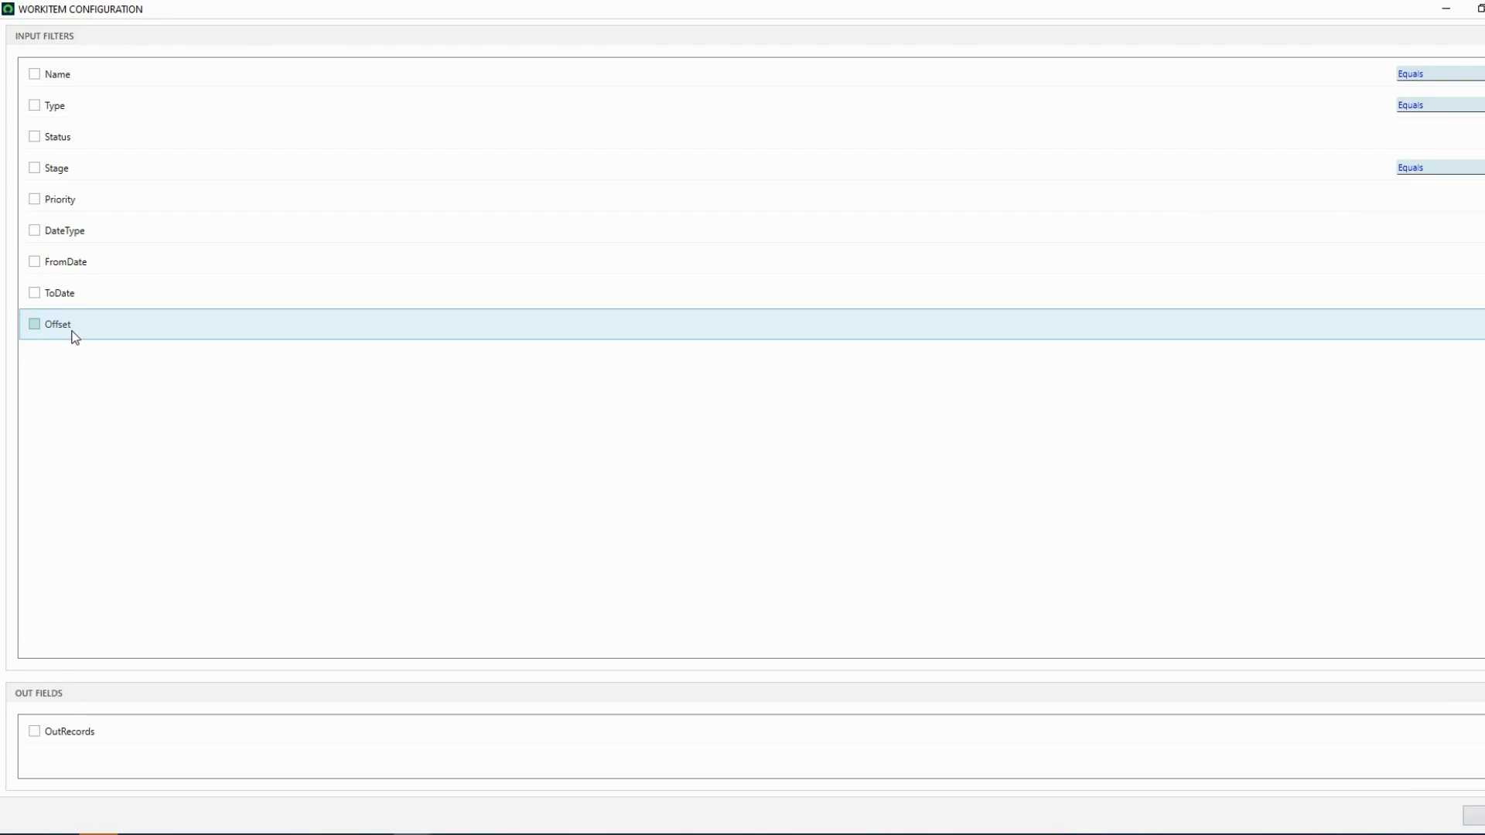
click(34, 75)
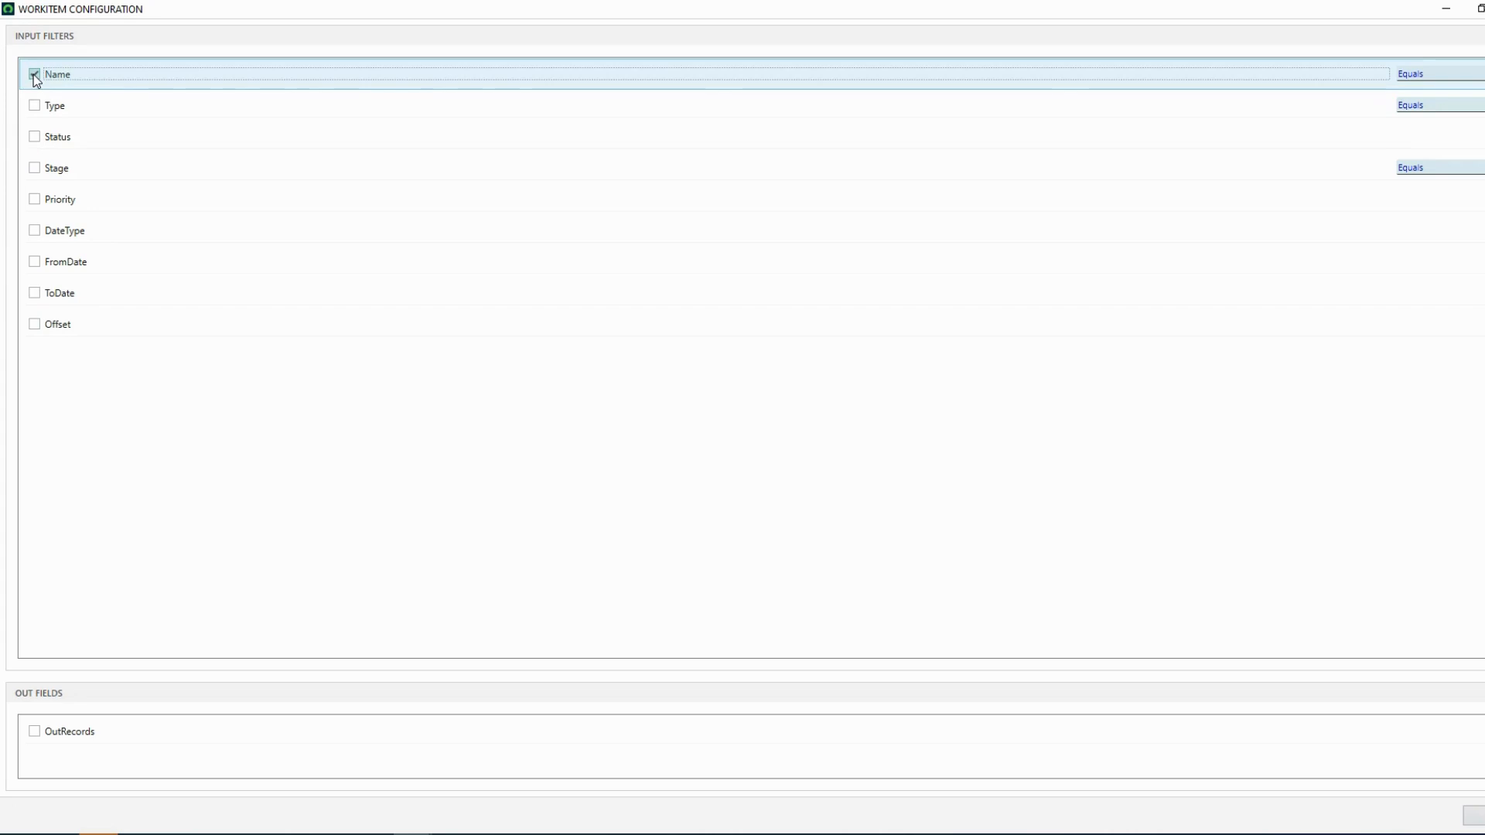
click(1439, 77)
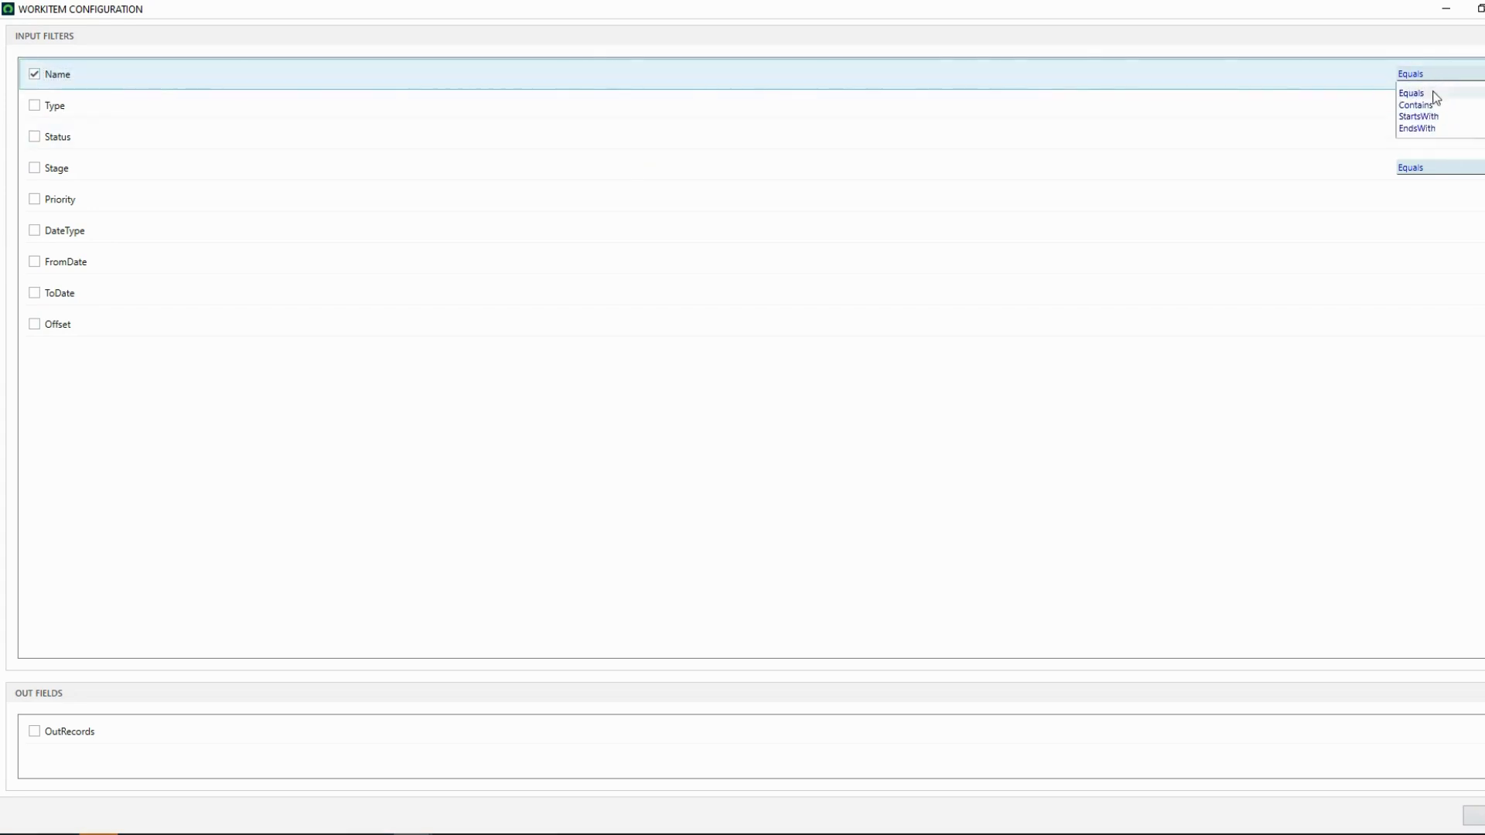
click(1427, 116)
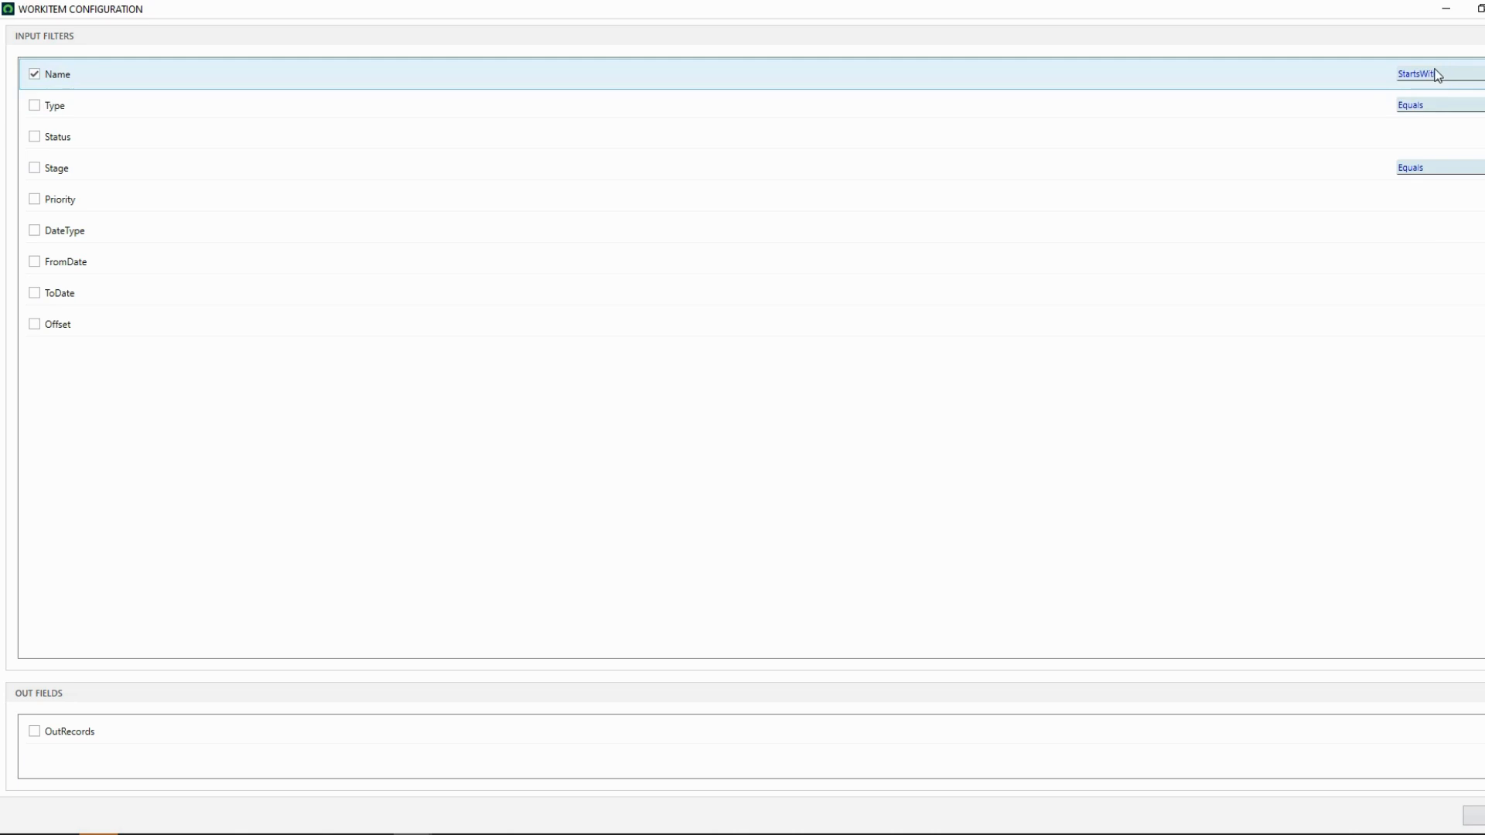
click(1435, 74)
click(1433, 105)
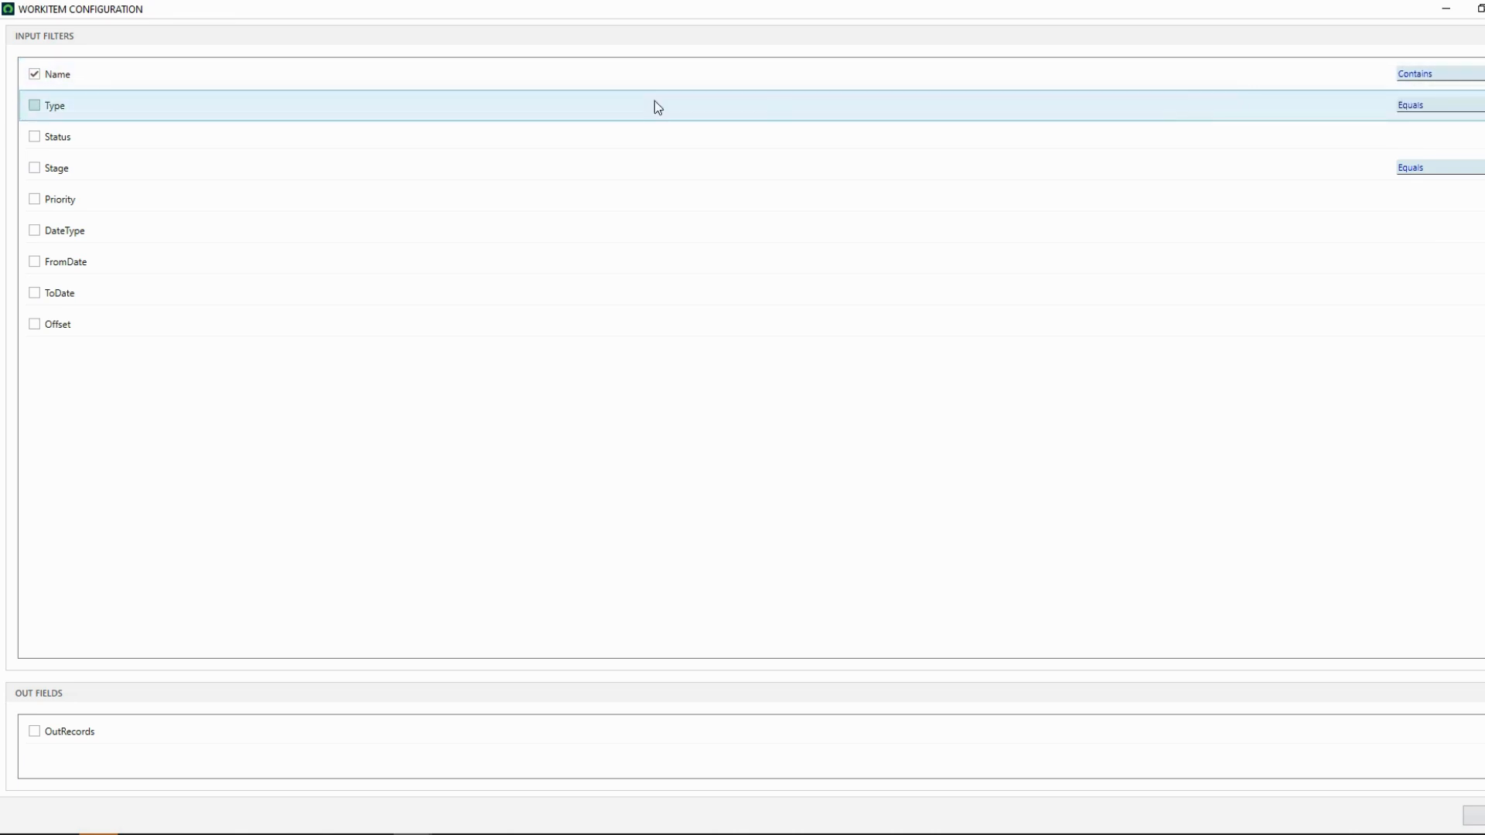
click(34, 109)
click(35, 109)
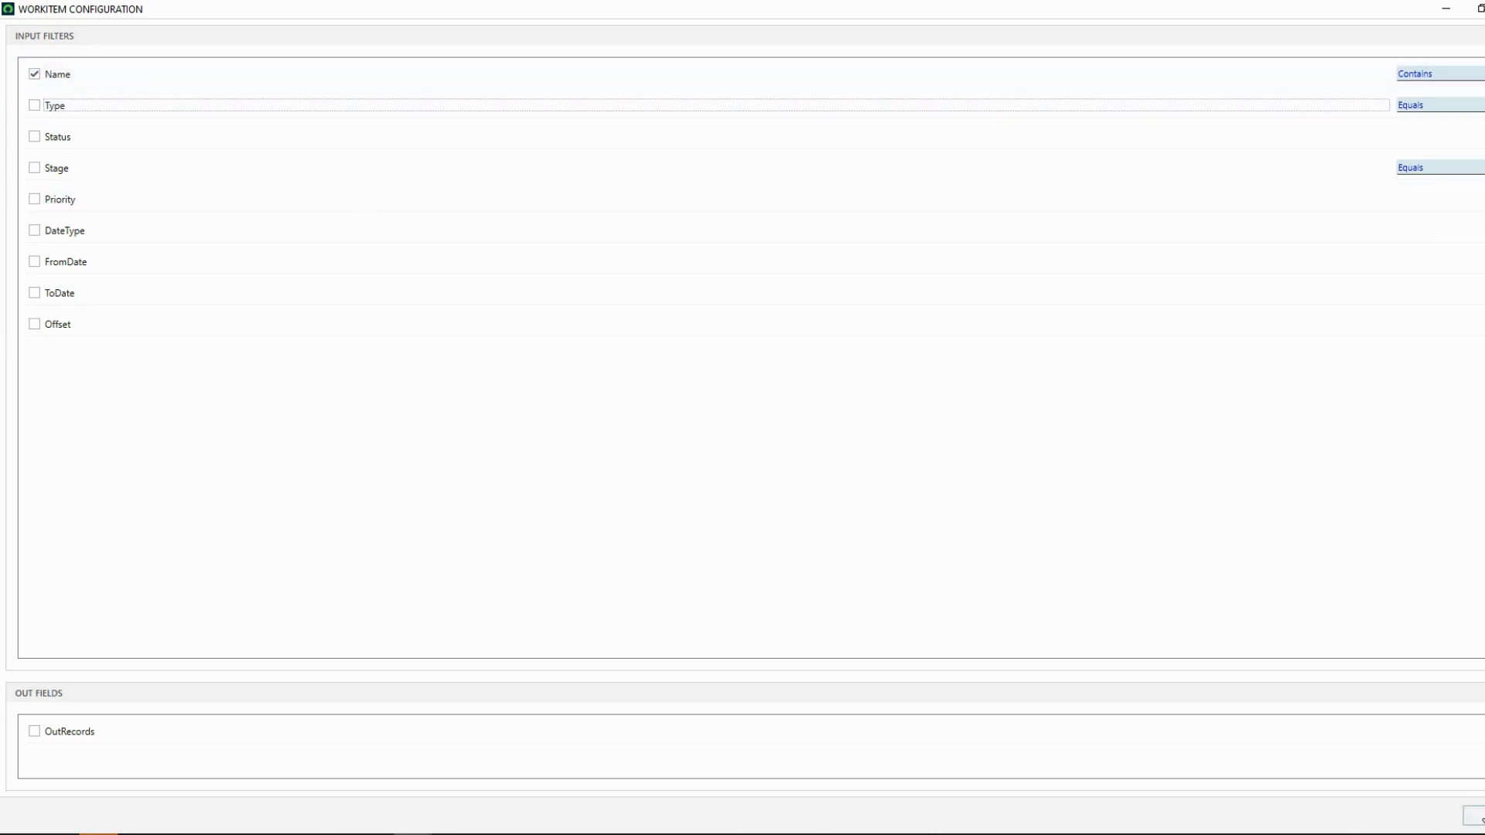
click(1474, 816)
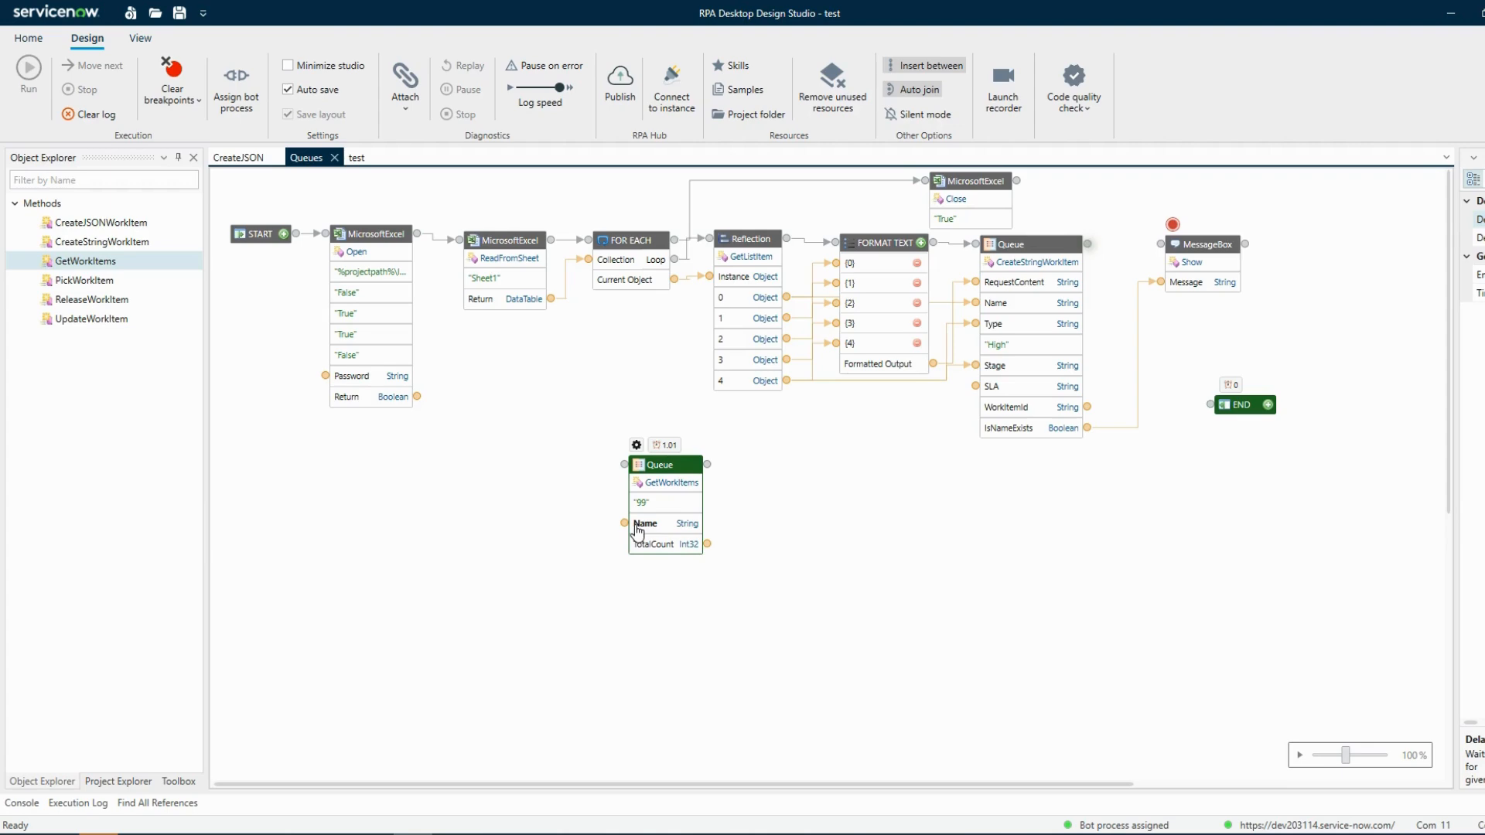
Filter the Test Queue work items list to names containing 10
click(297, 833)
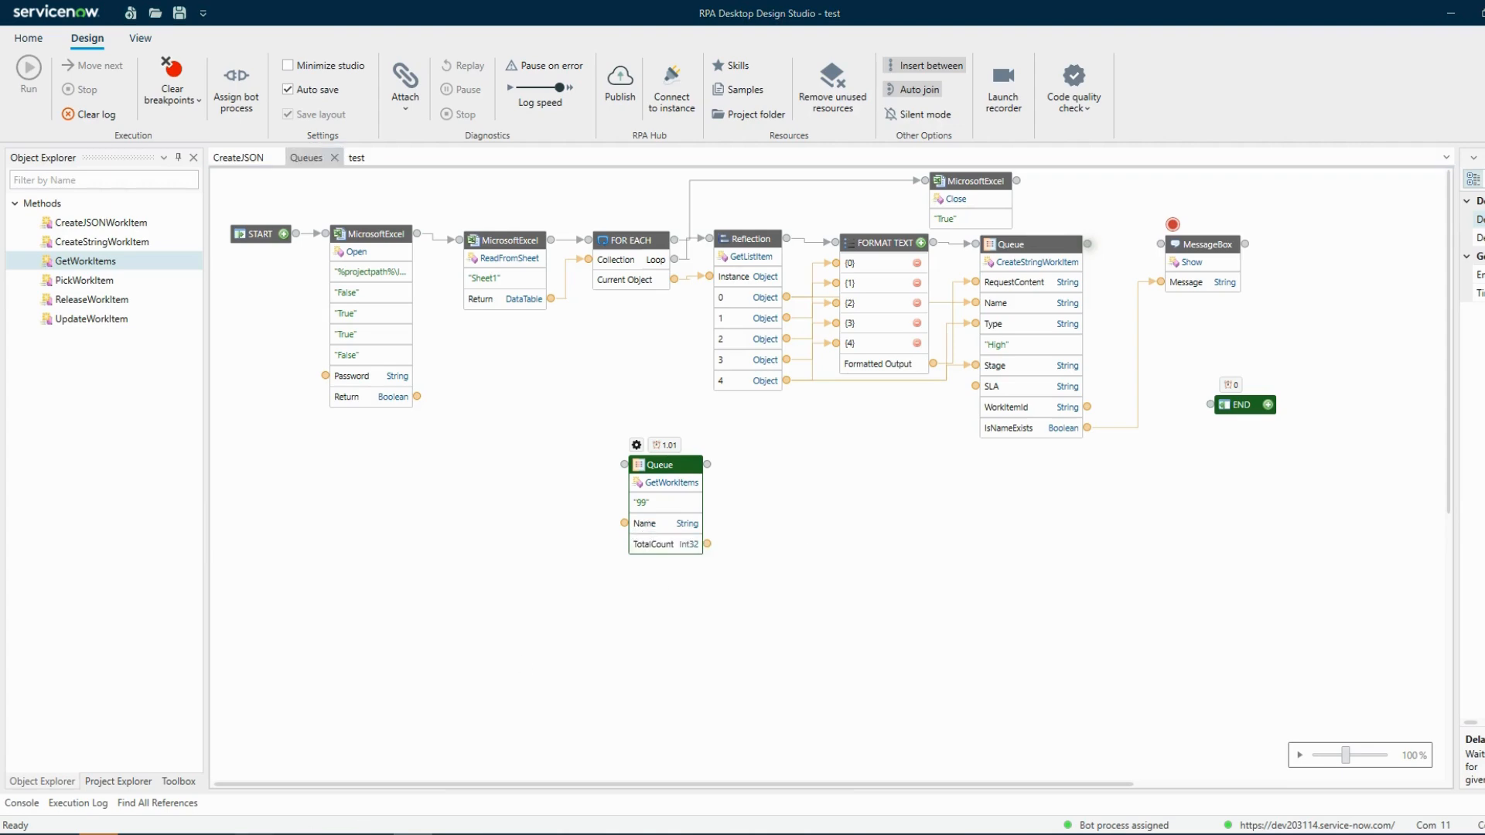
click(341, 765)
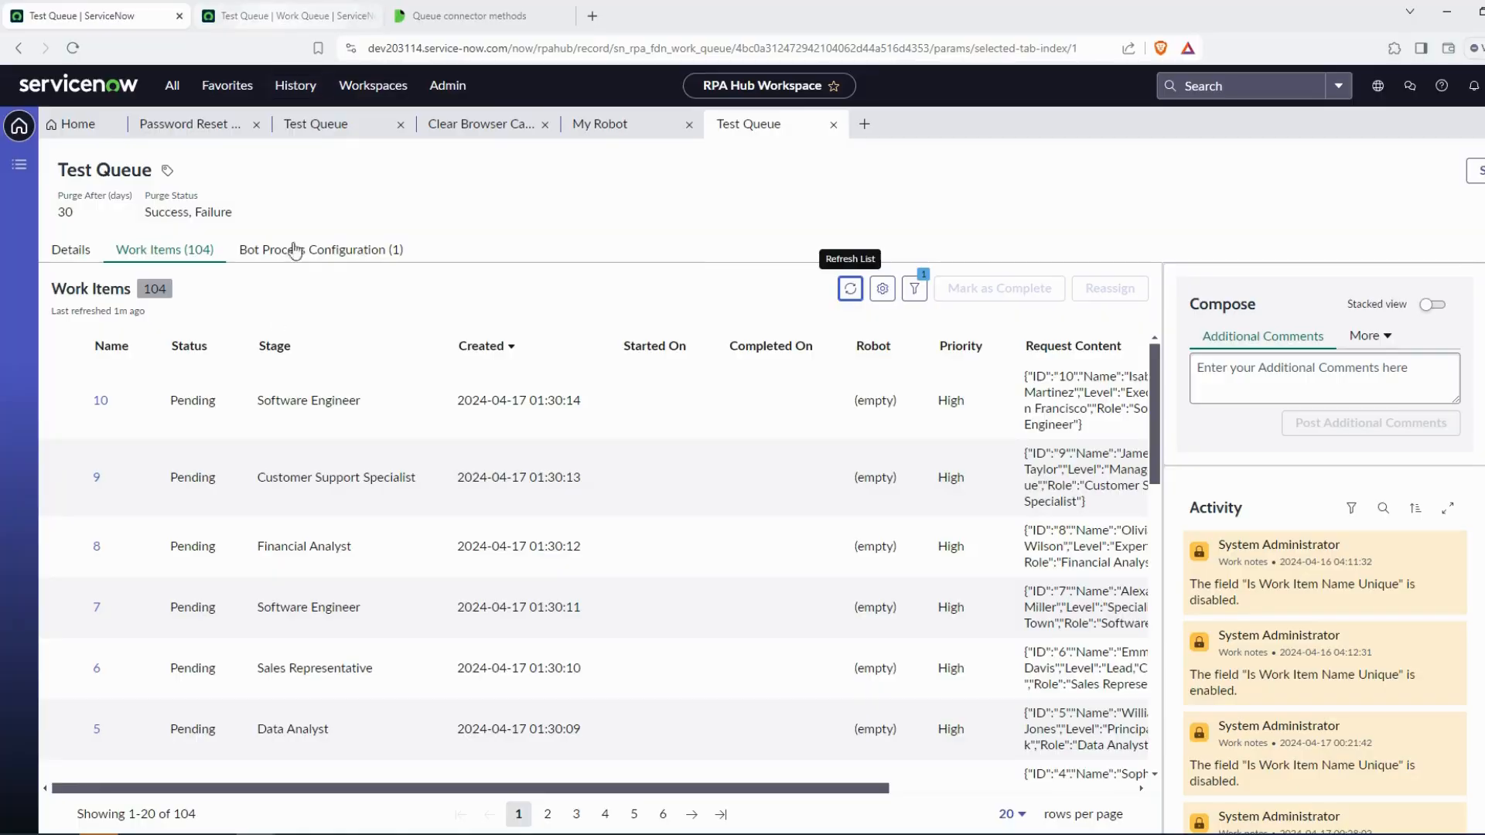
double_click(99, 402)
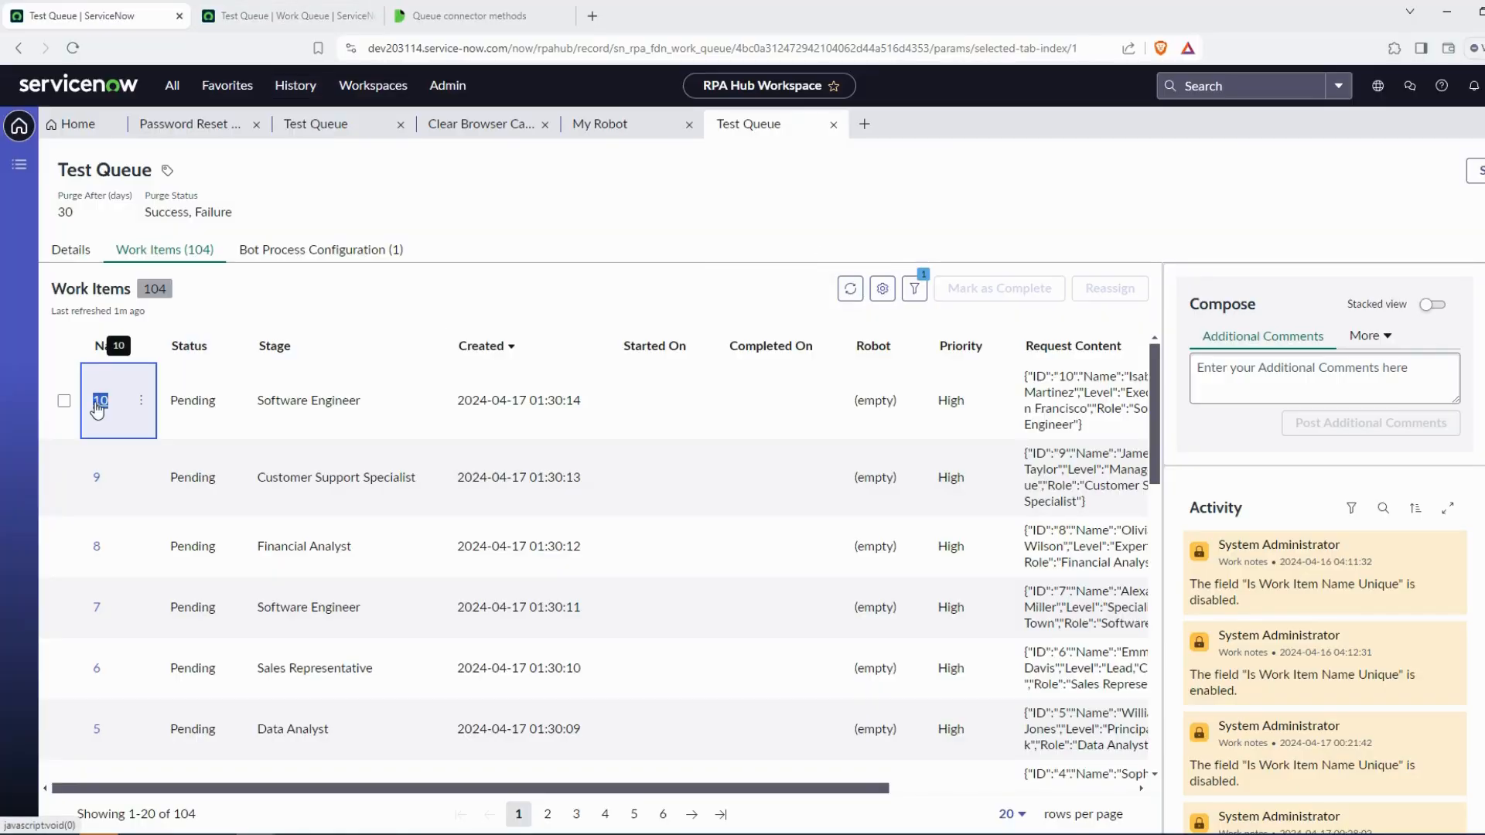
click(140, 346)
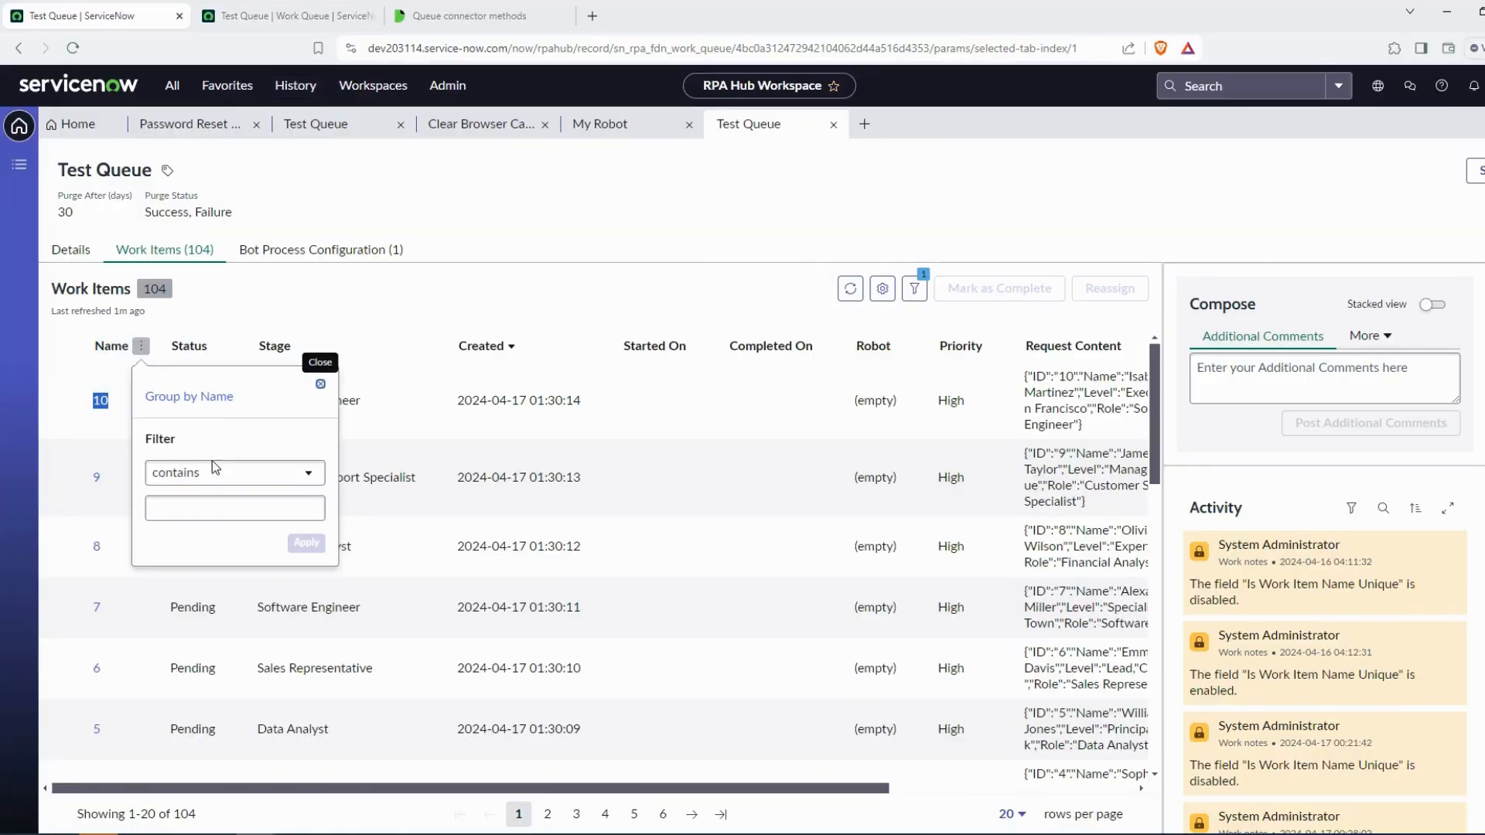
click(223, 504)
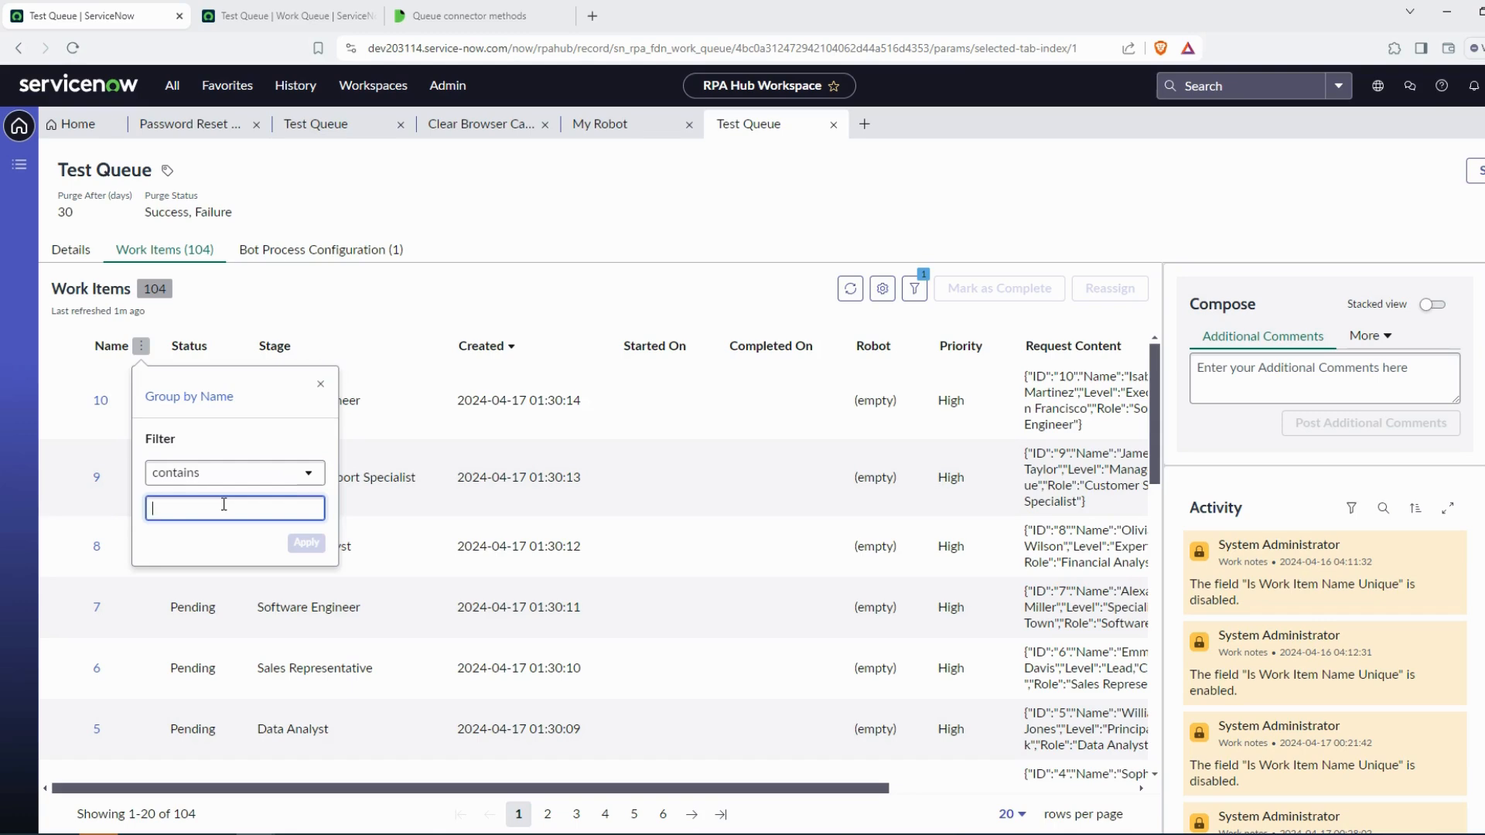
click(306, 542)
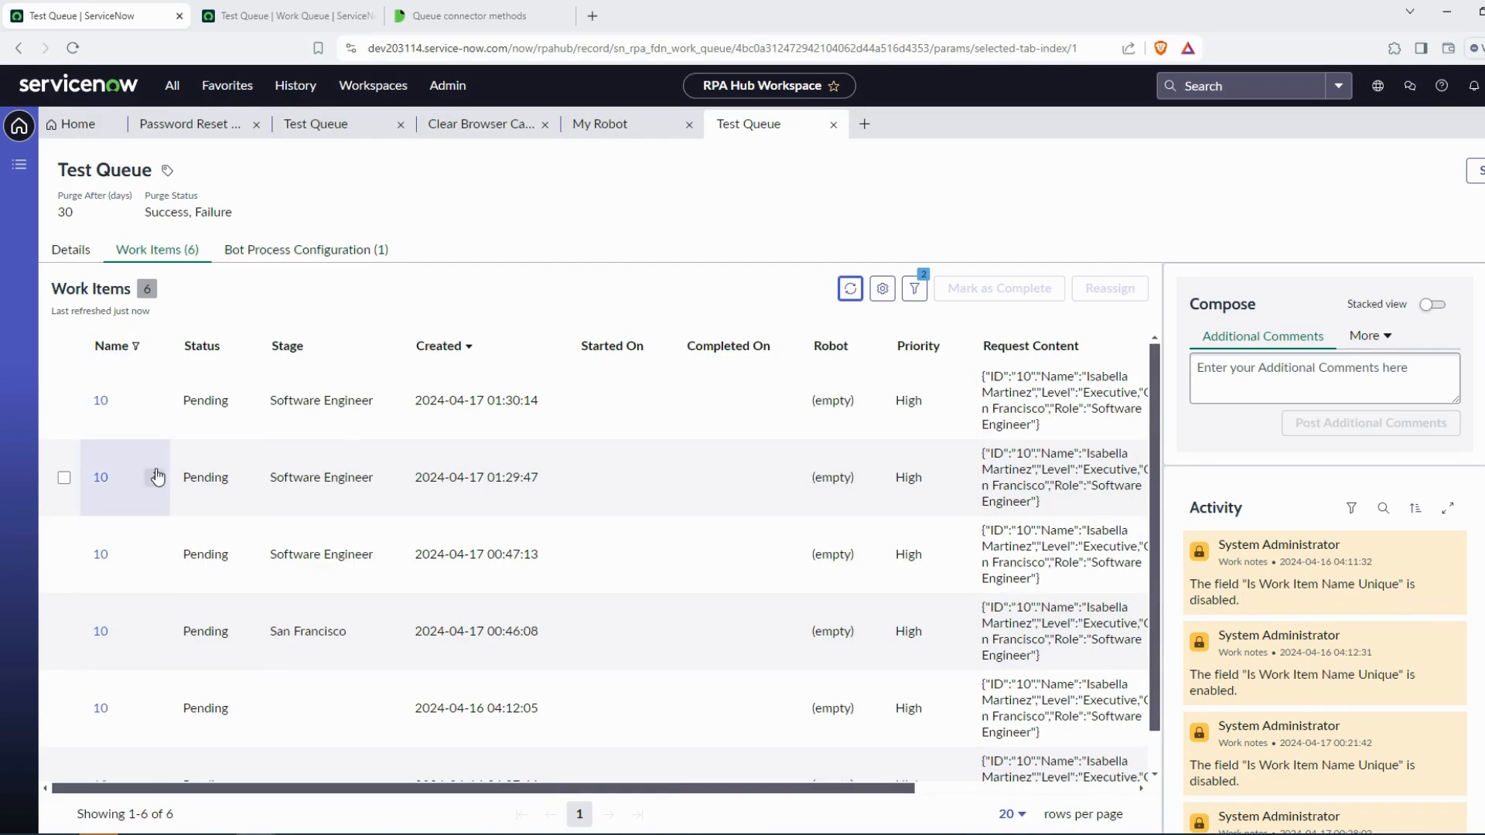
Set the GetWorkItems Name input to 10
key(alt+Tab)
click(646, 524)
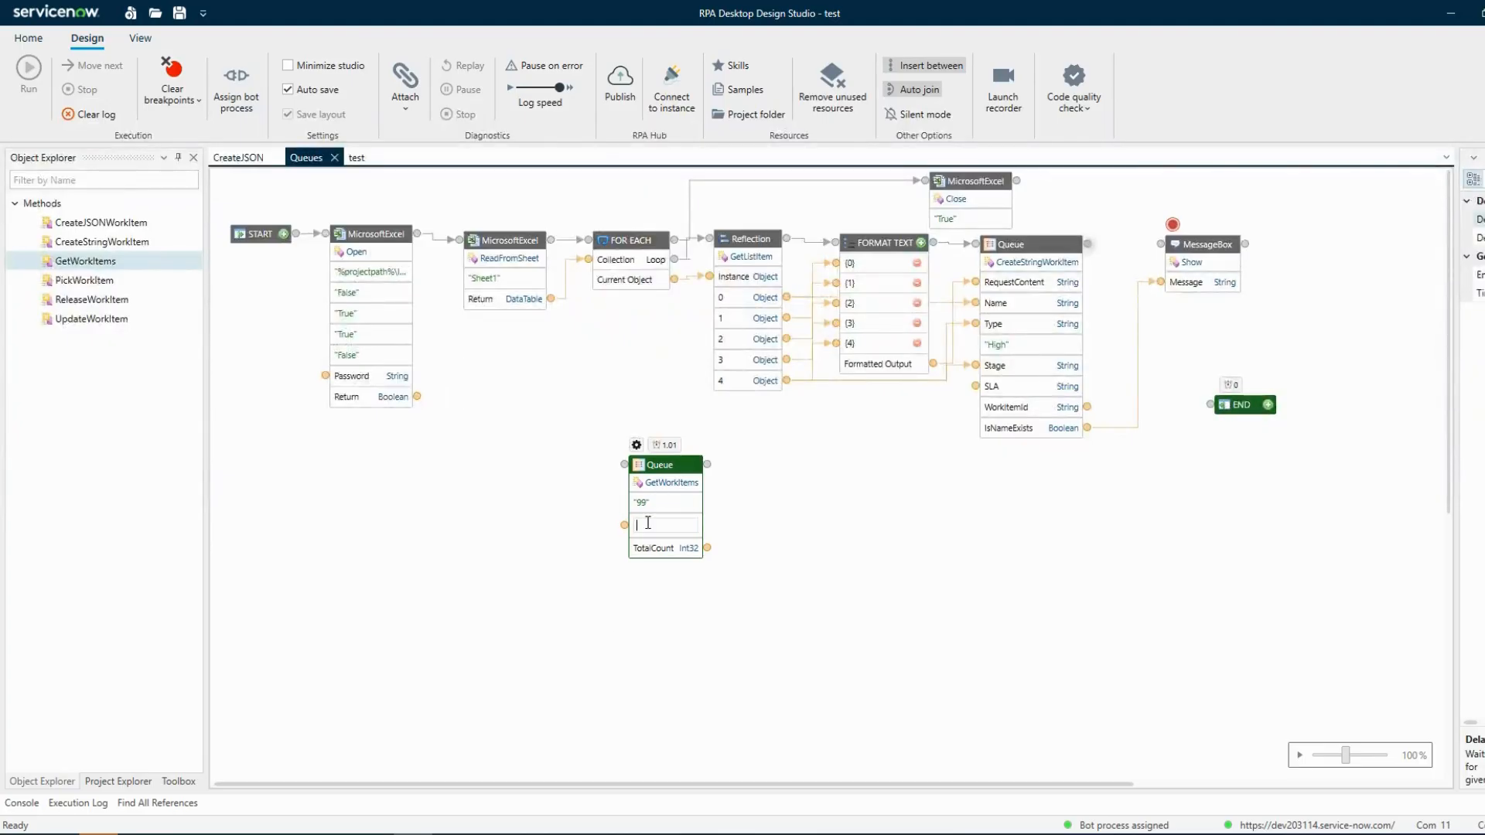
click(529, 566)
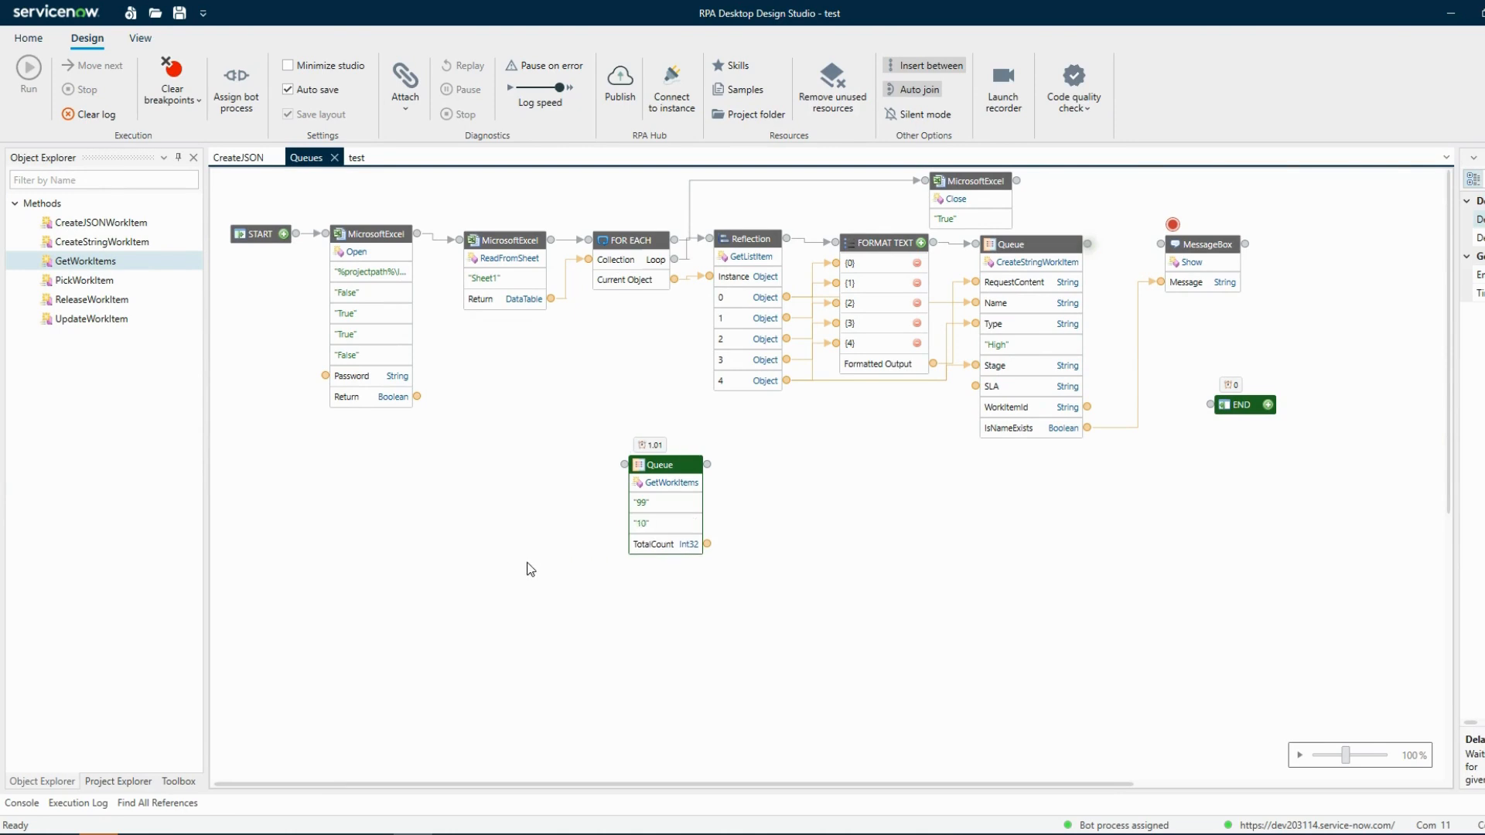
Clear the log and run the GetWorkItems activity from here
click(78, 118)
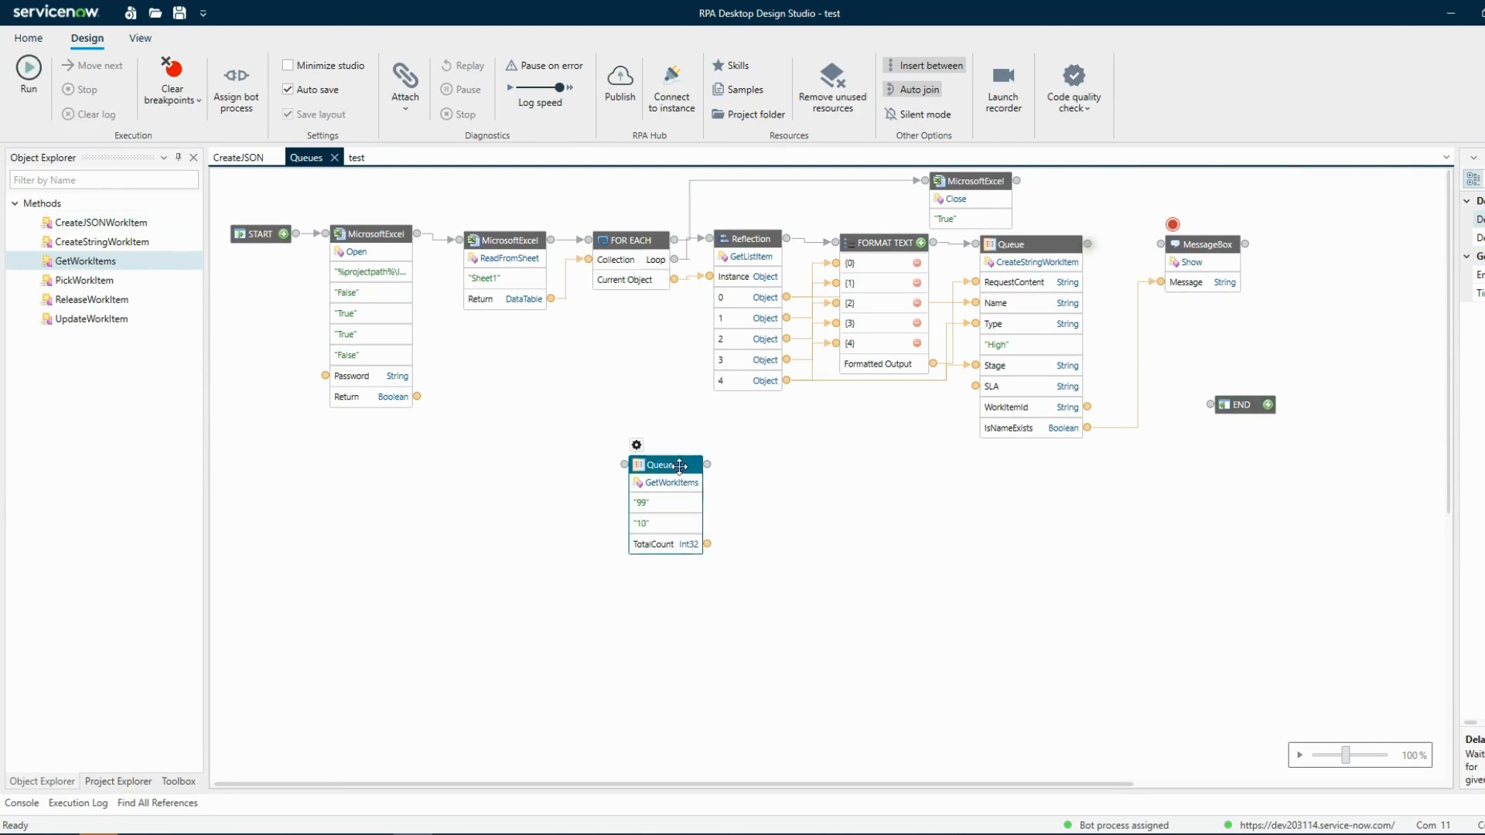
right_click(652, 470)
click(716, 497)
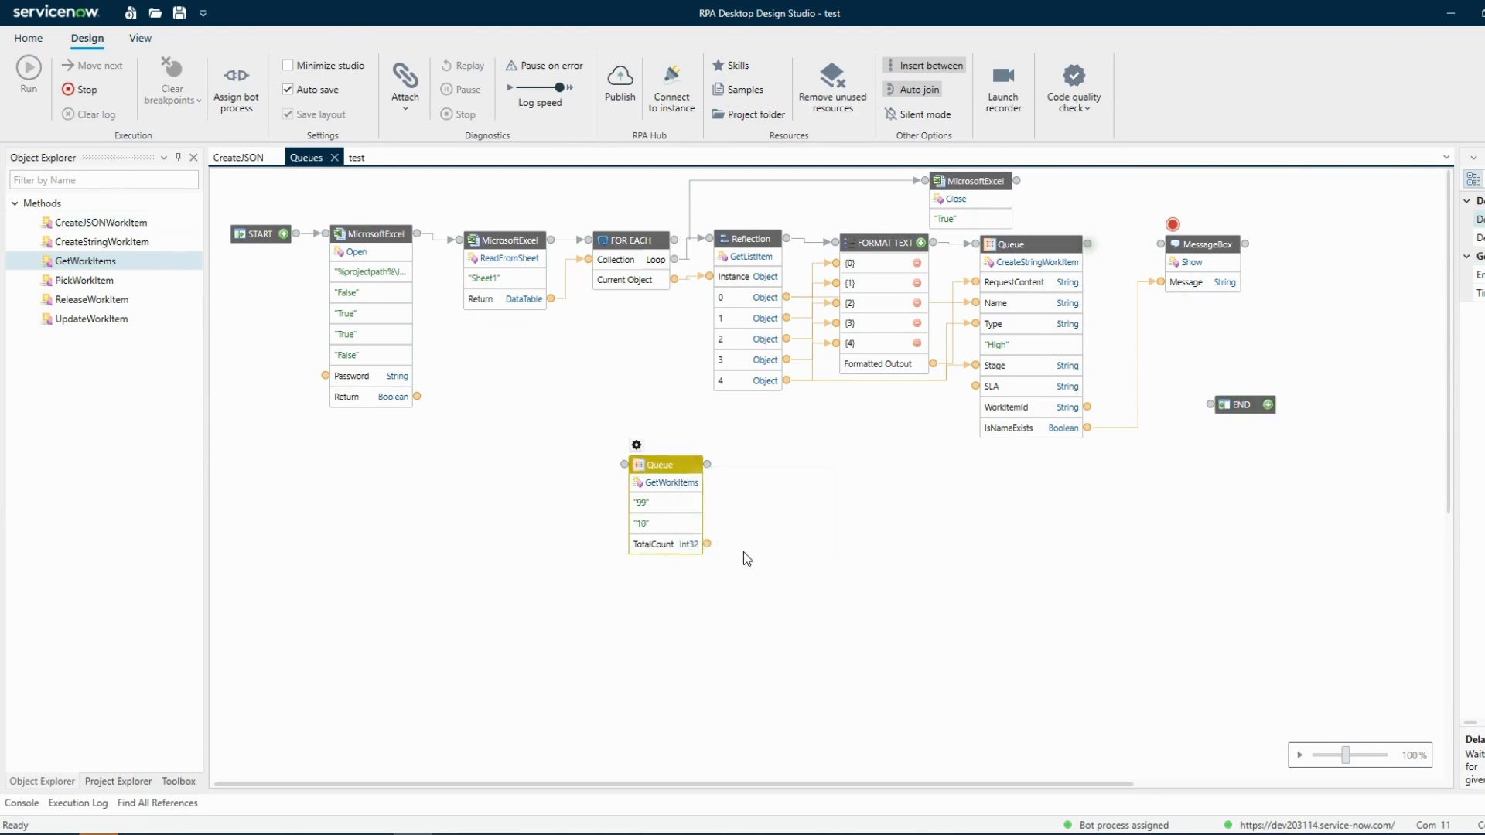
Preview the TotalCount output of the GetWorkItems activity
right_click(708, 546)
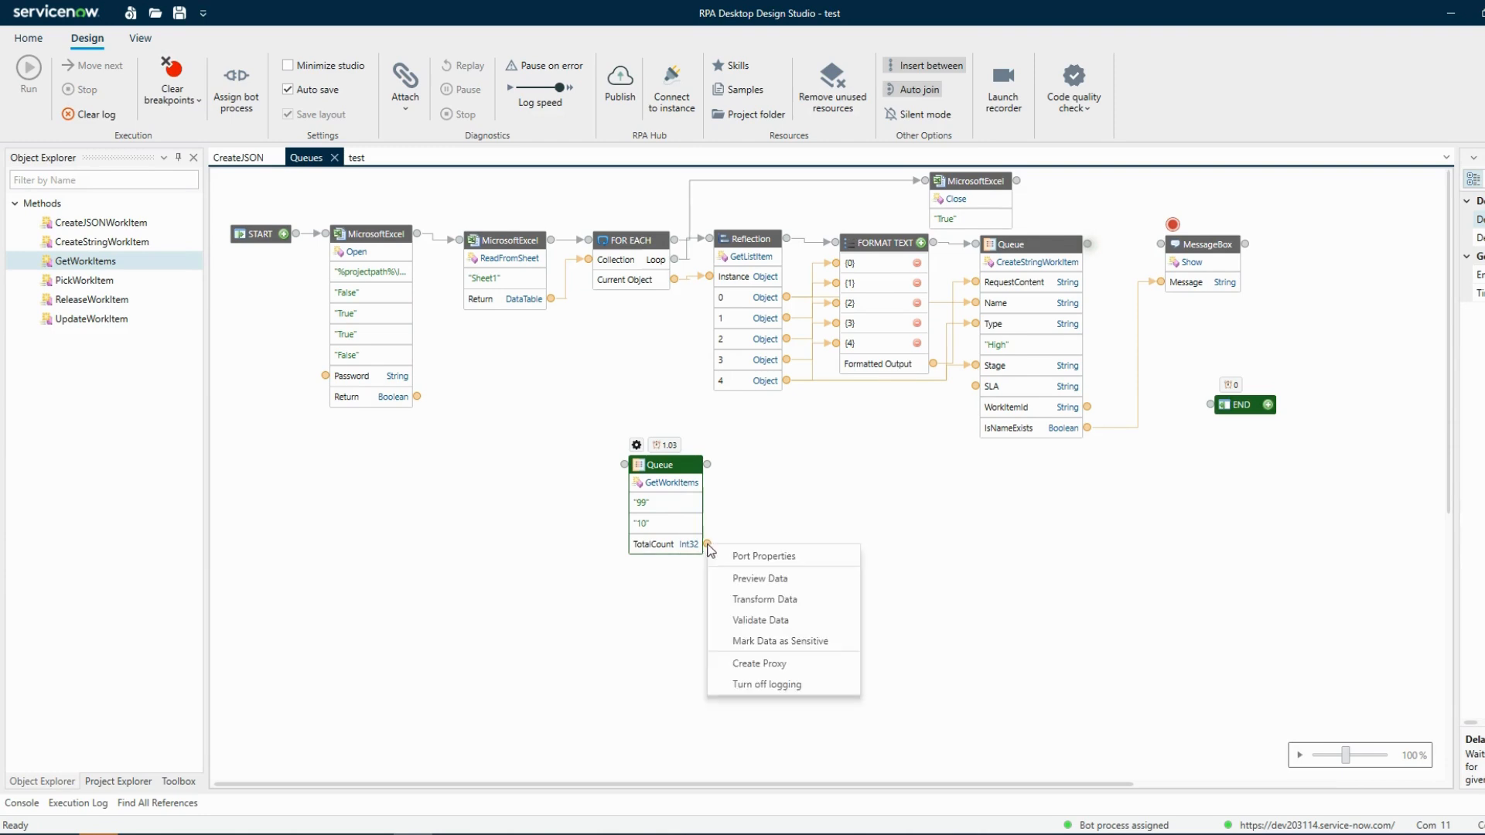
click(741, 580)
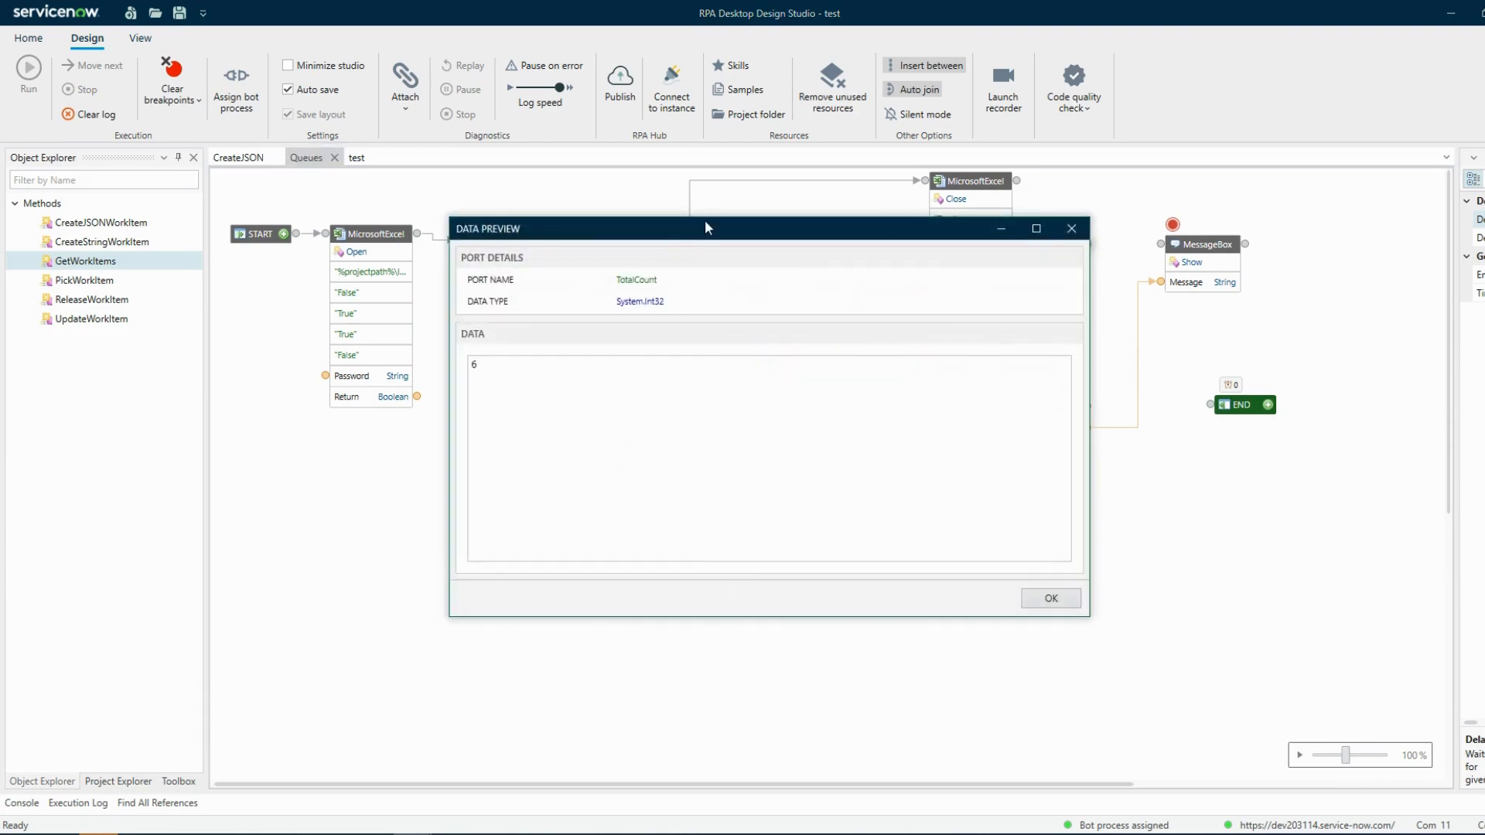
drag(718, 220, 1008, 273)
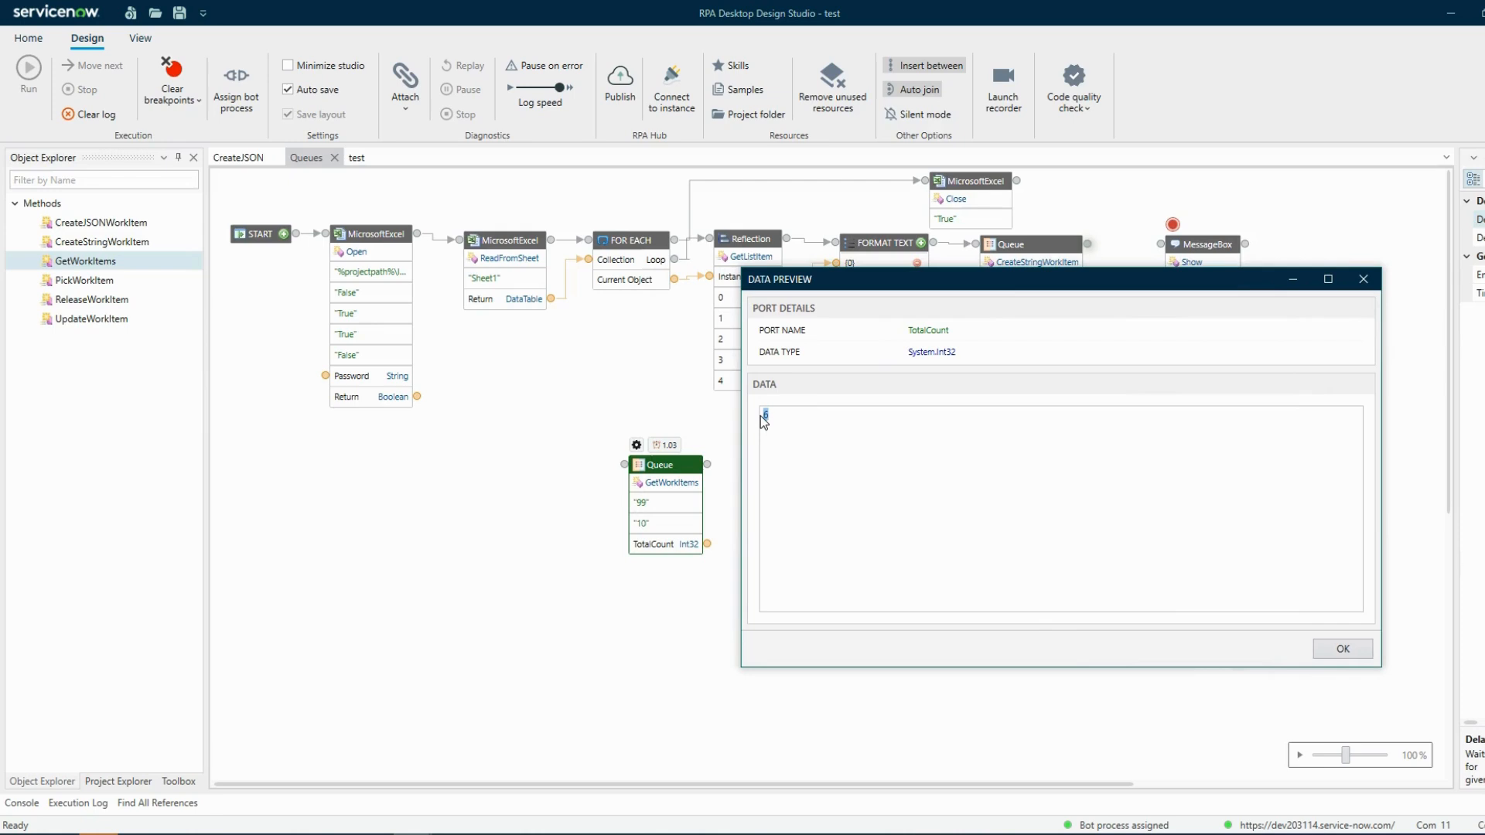
click(1342, 649)
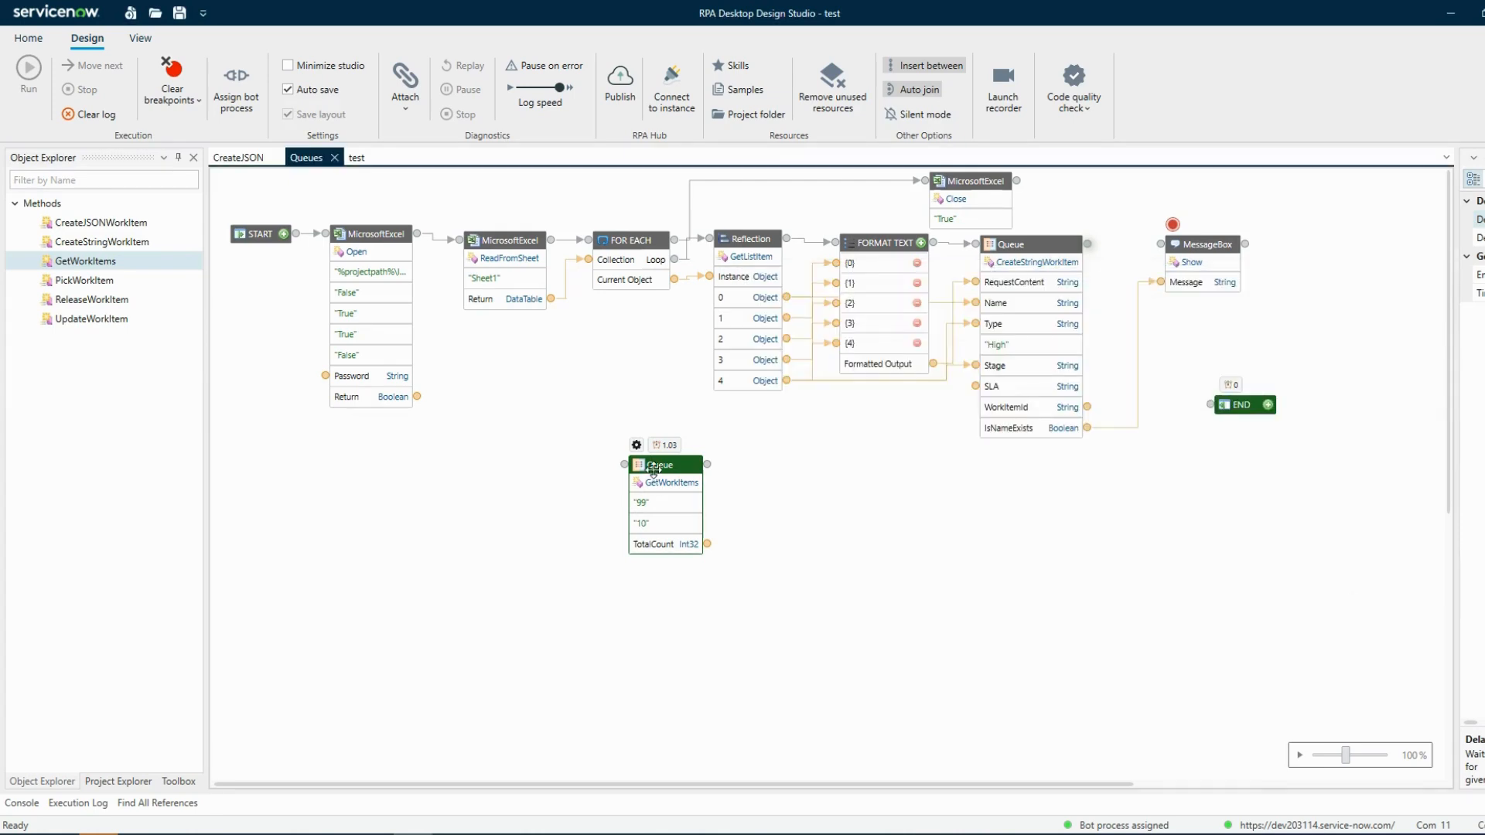
Enable the Type input filter in the GetWorkItems work item configuration
click(637, 446)
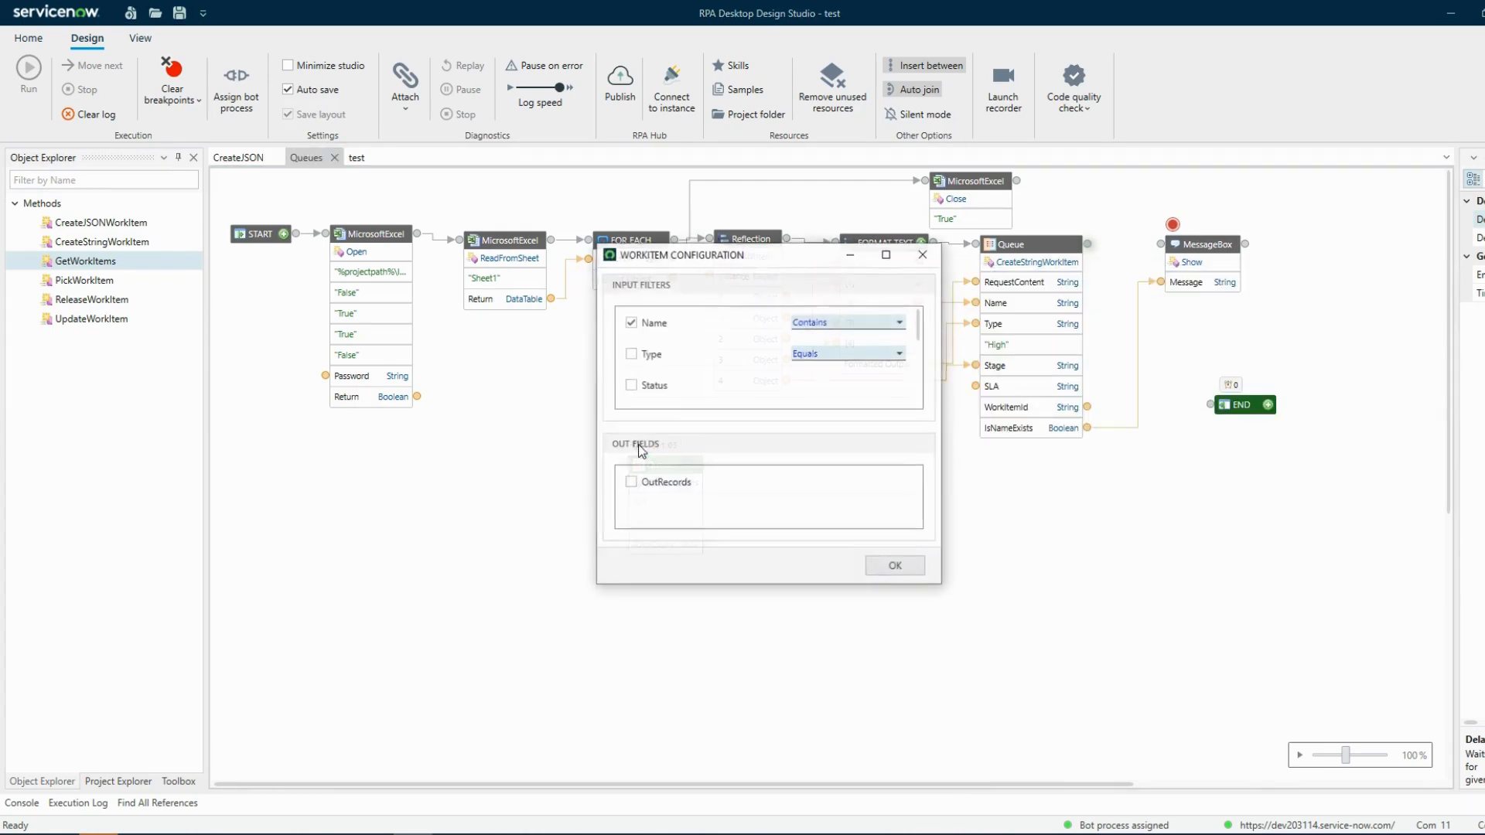
click(631, 355)
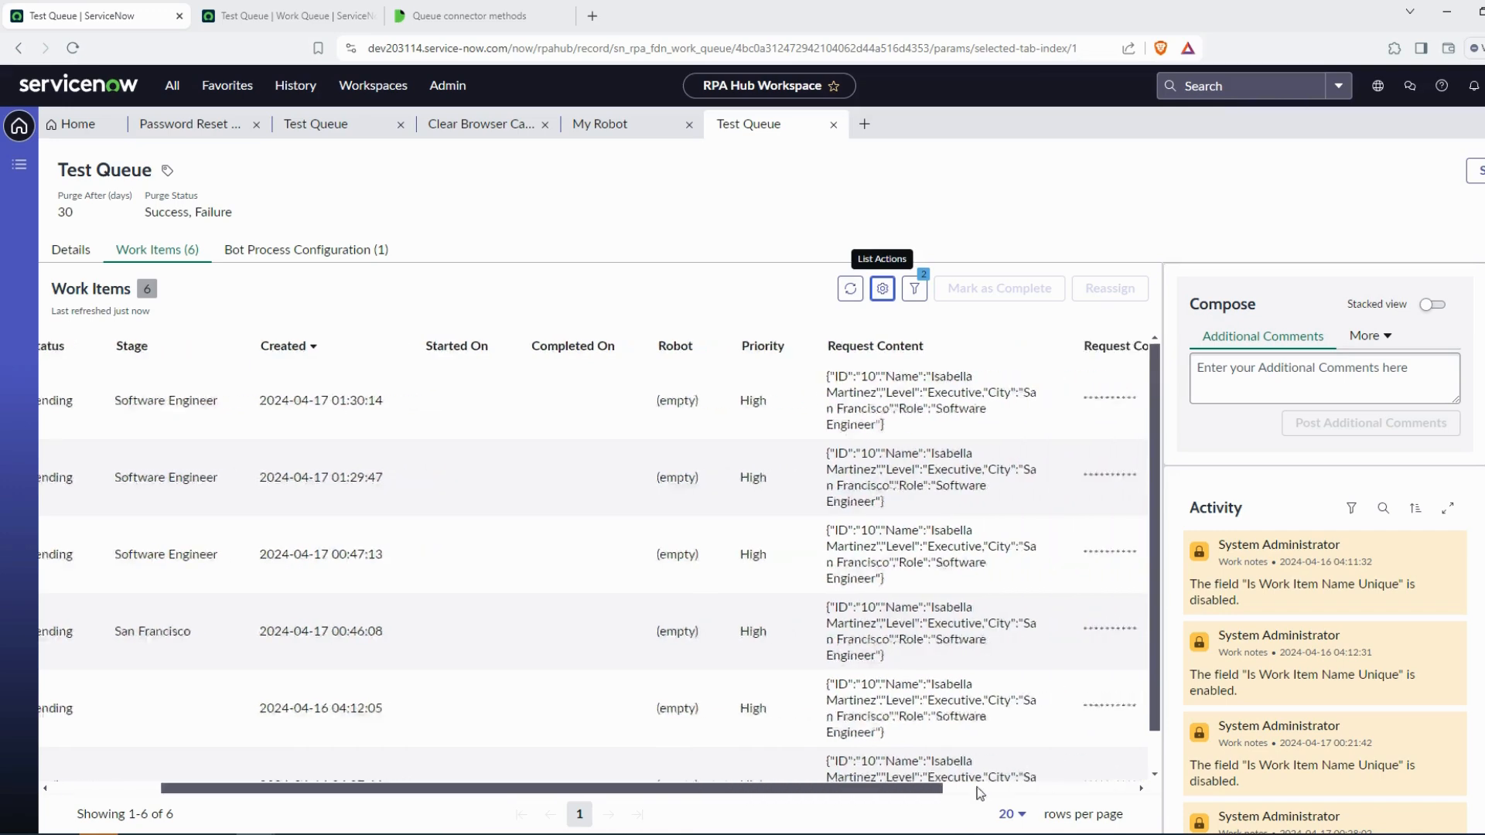
Move the Type column beside Status and remove the Name filter from the work items list
click(980, 793)
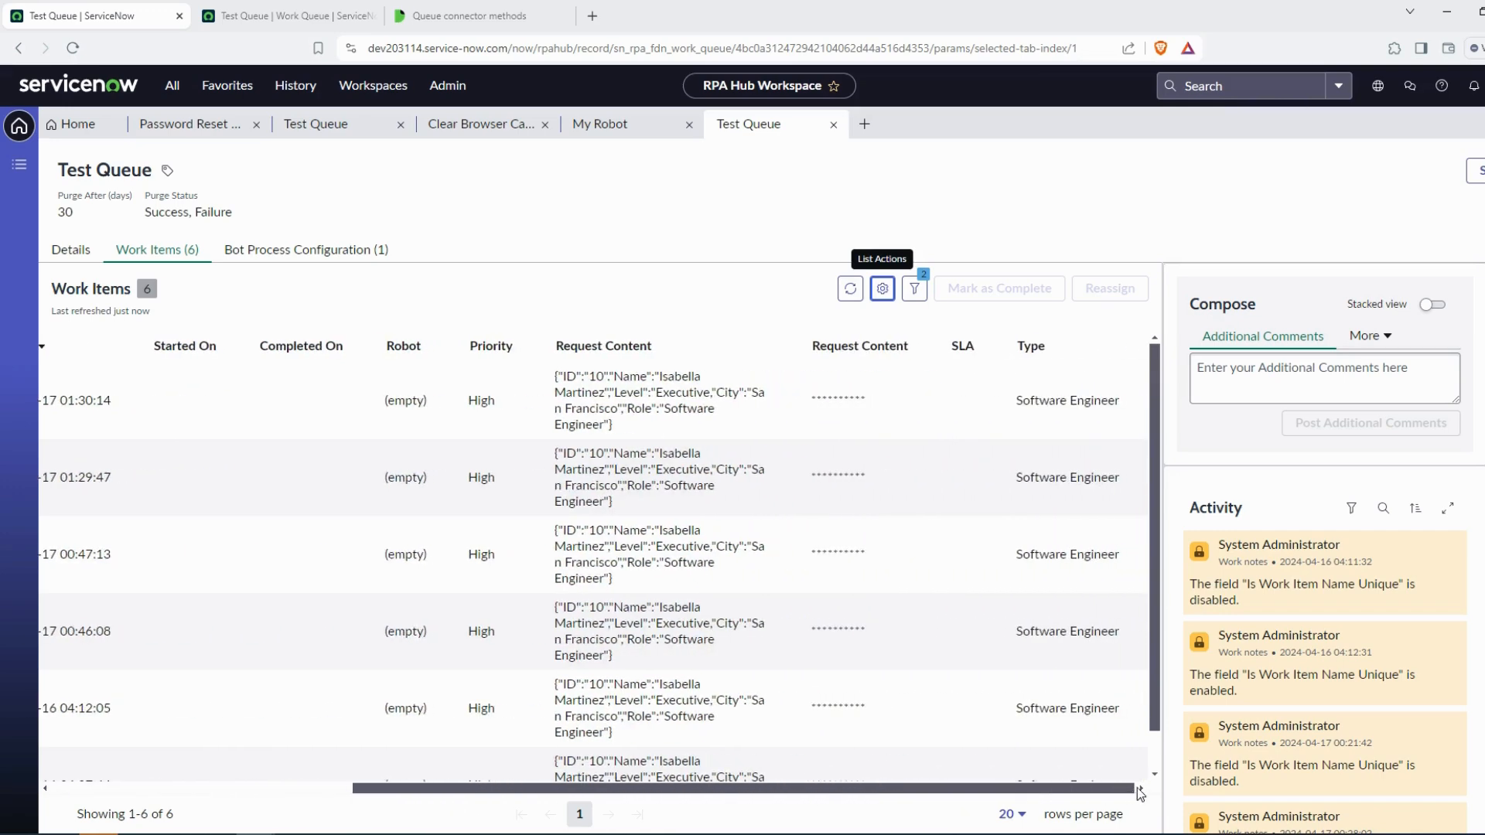
click(882, 288)
drag(969, 575, 906, 442)
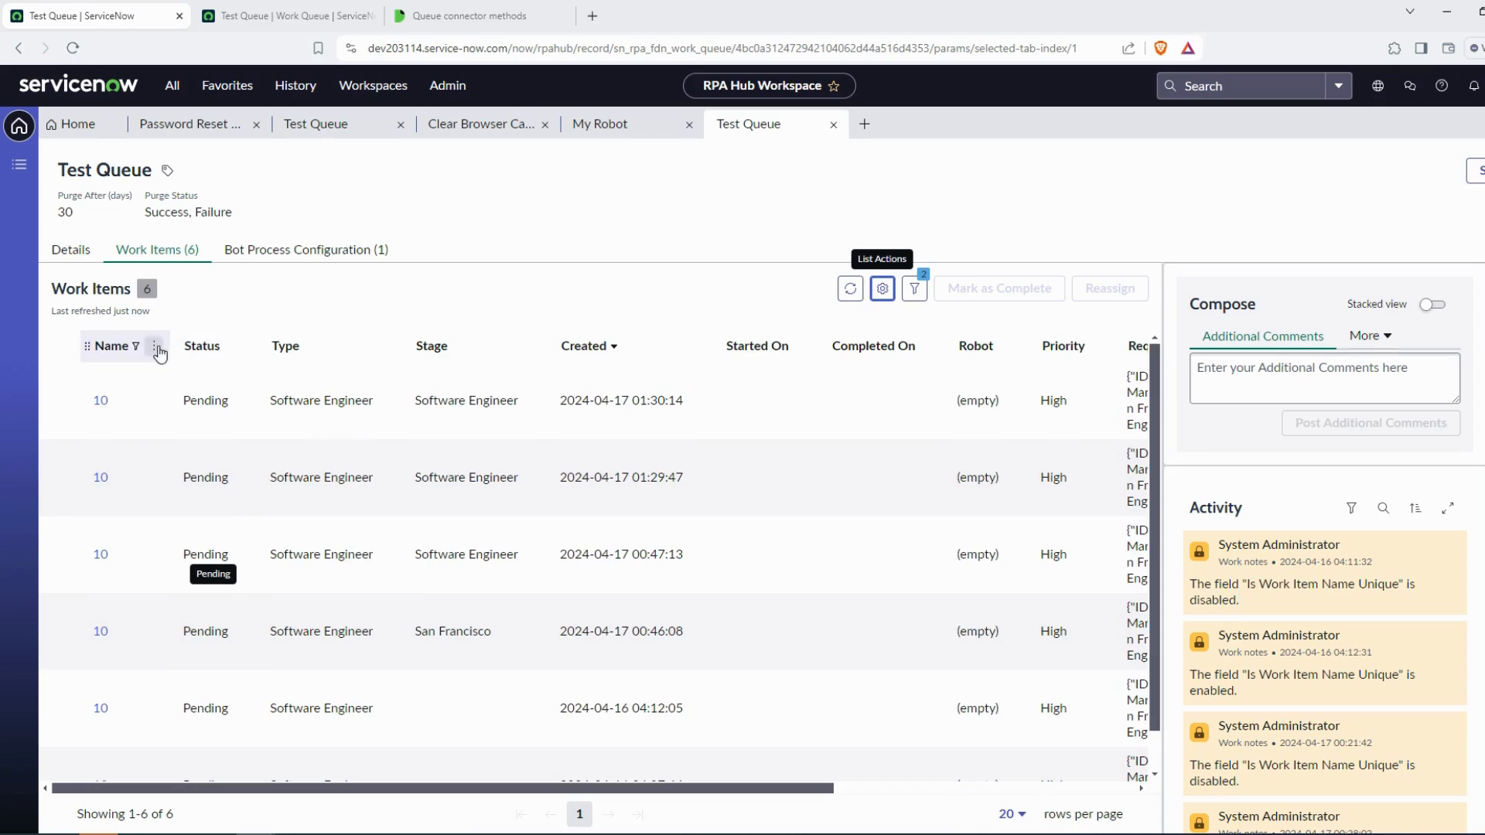
click(157, 348)
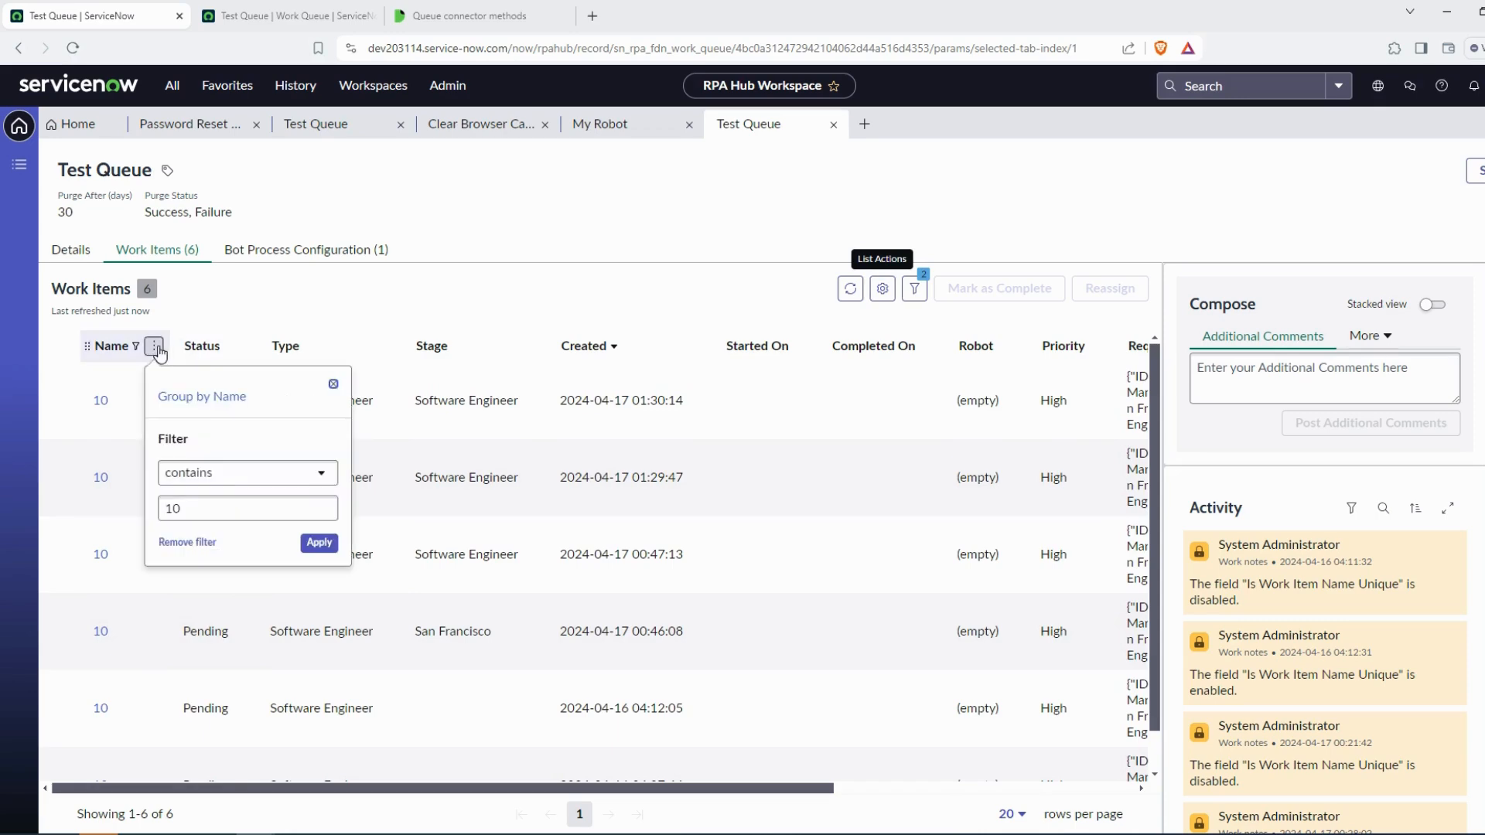
click(203, 541)
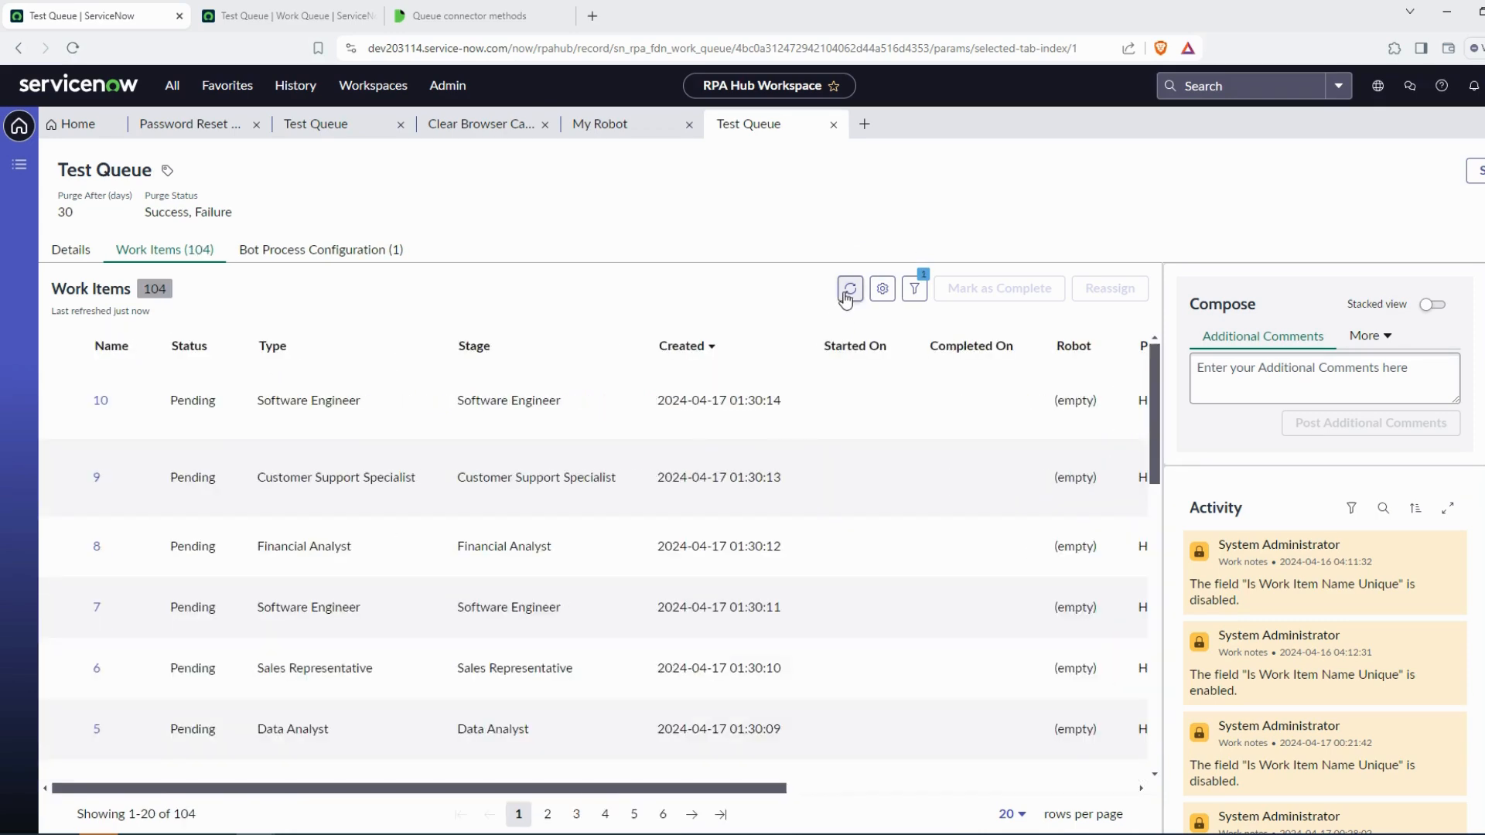
Set the GetWorkItems Type input to Financial Analyst, copied from a work item's Type
double_click(312, 546)
key(ctrl+c)
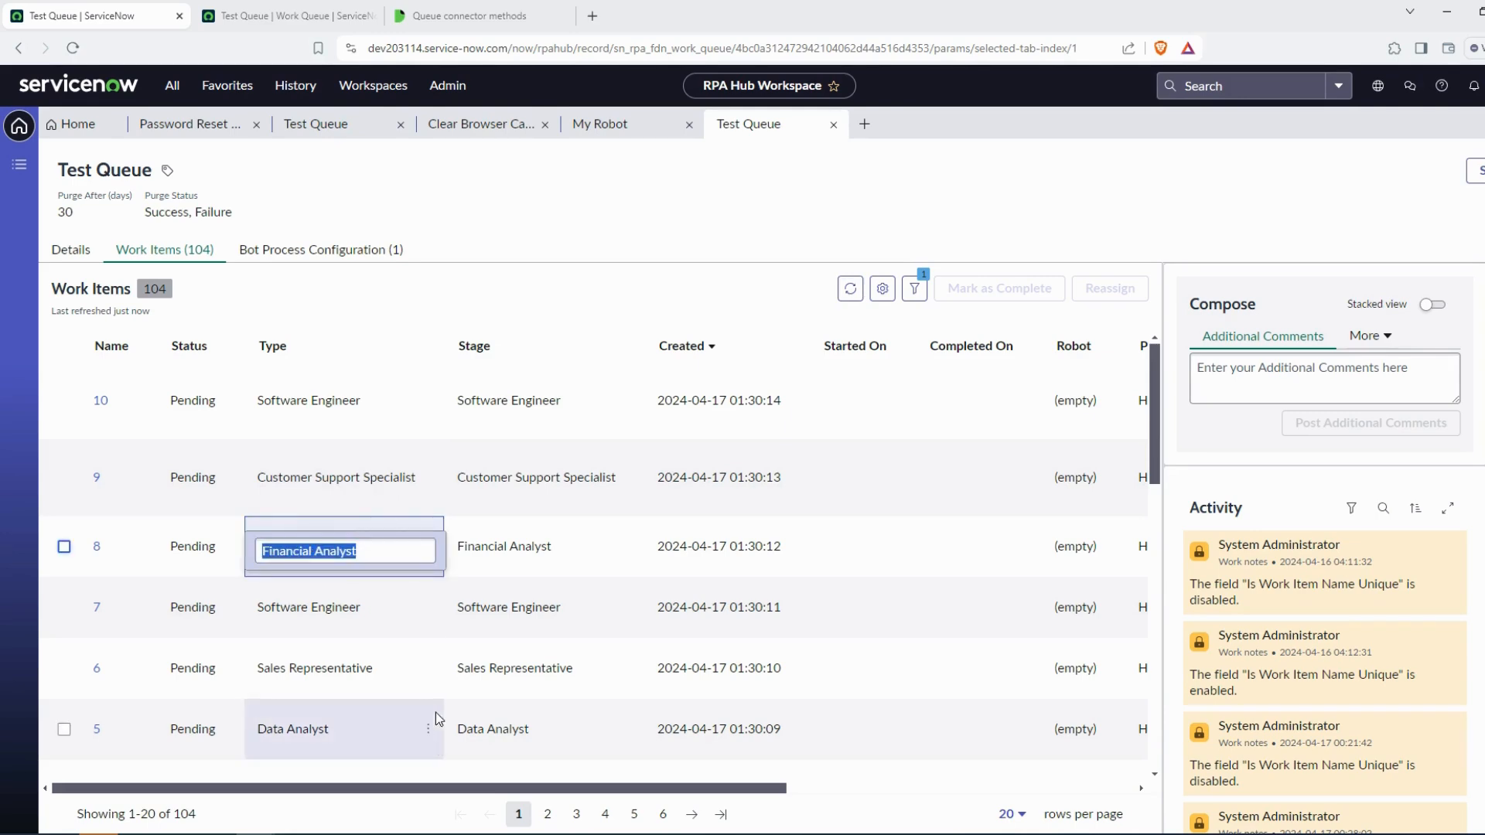
key(alt+Tab)
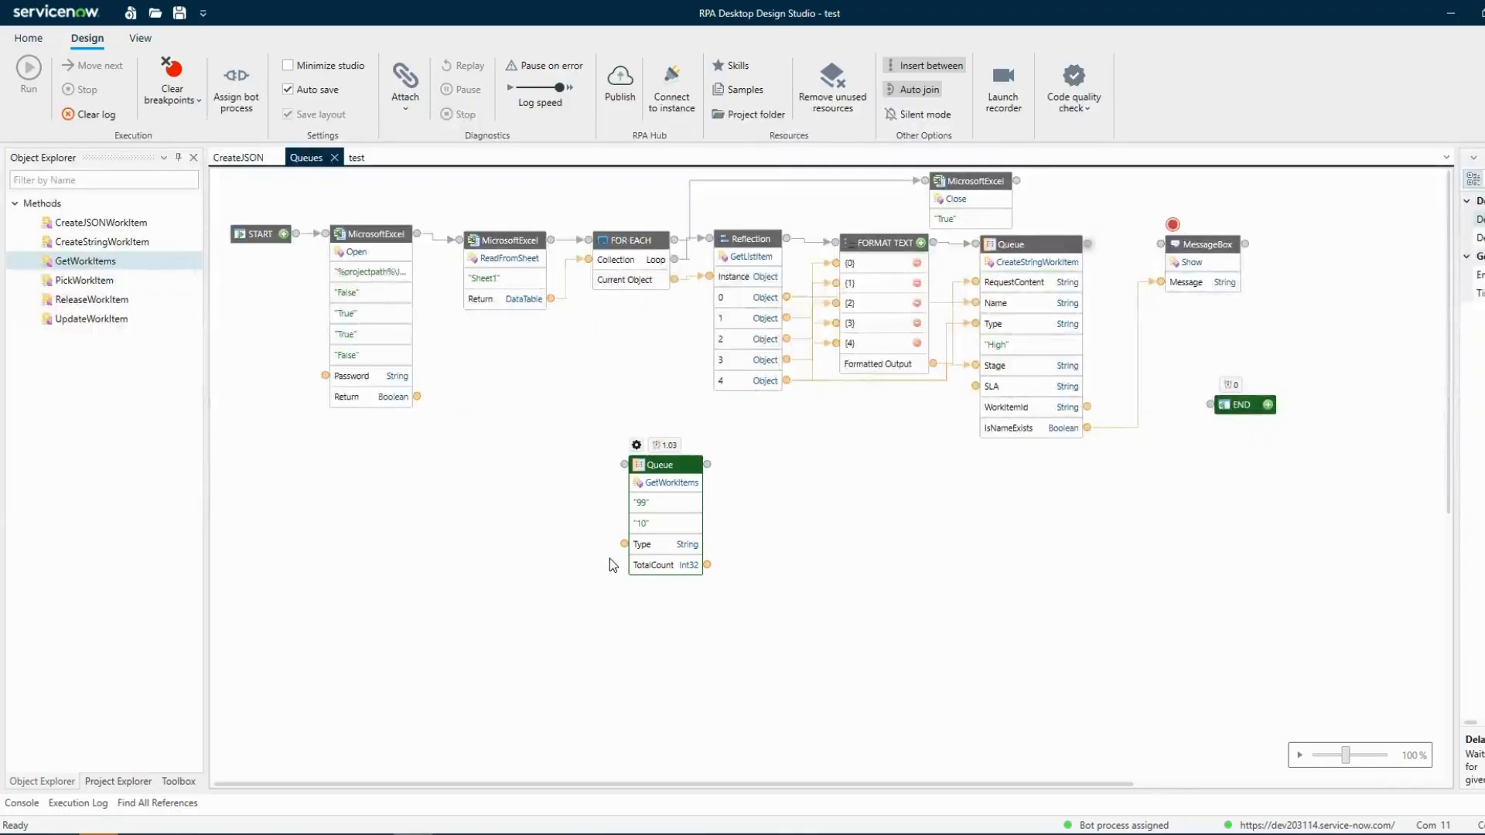
click(640, 544)
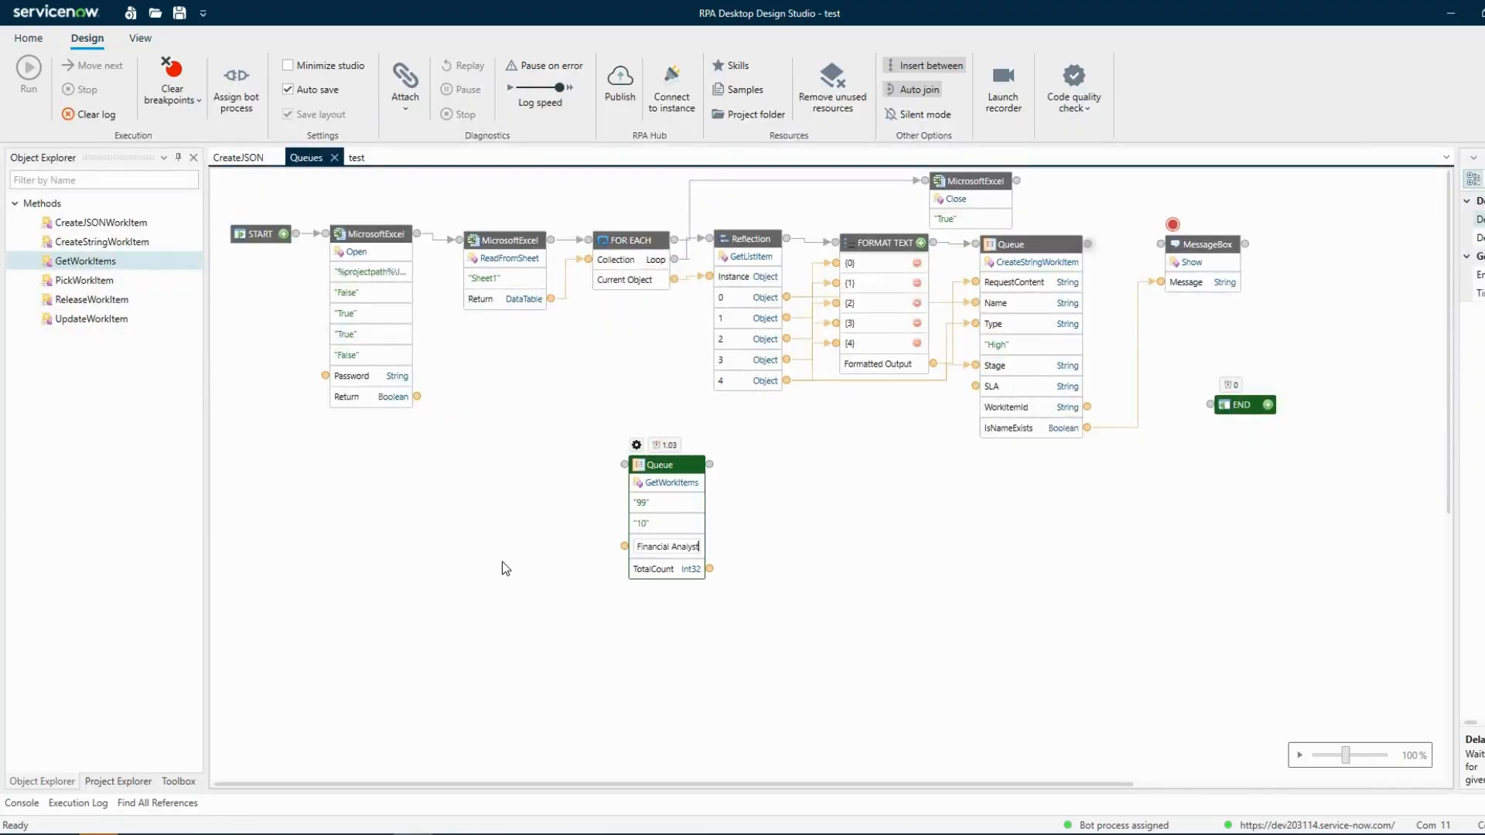
Apply the pasted Financial Analyst Type input and filter the Test Queue work items list by Type containing Financial Analyst
key(ctrl+v)
key(Return)
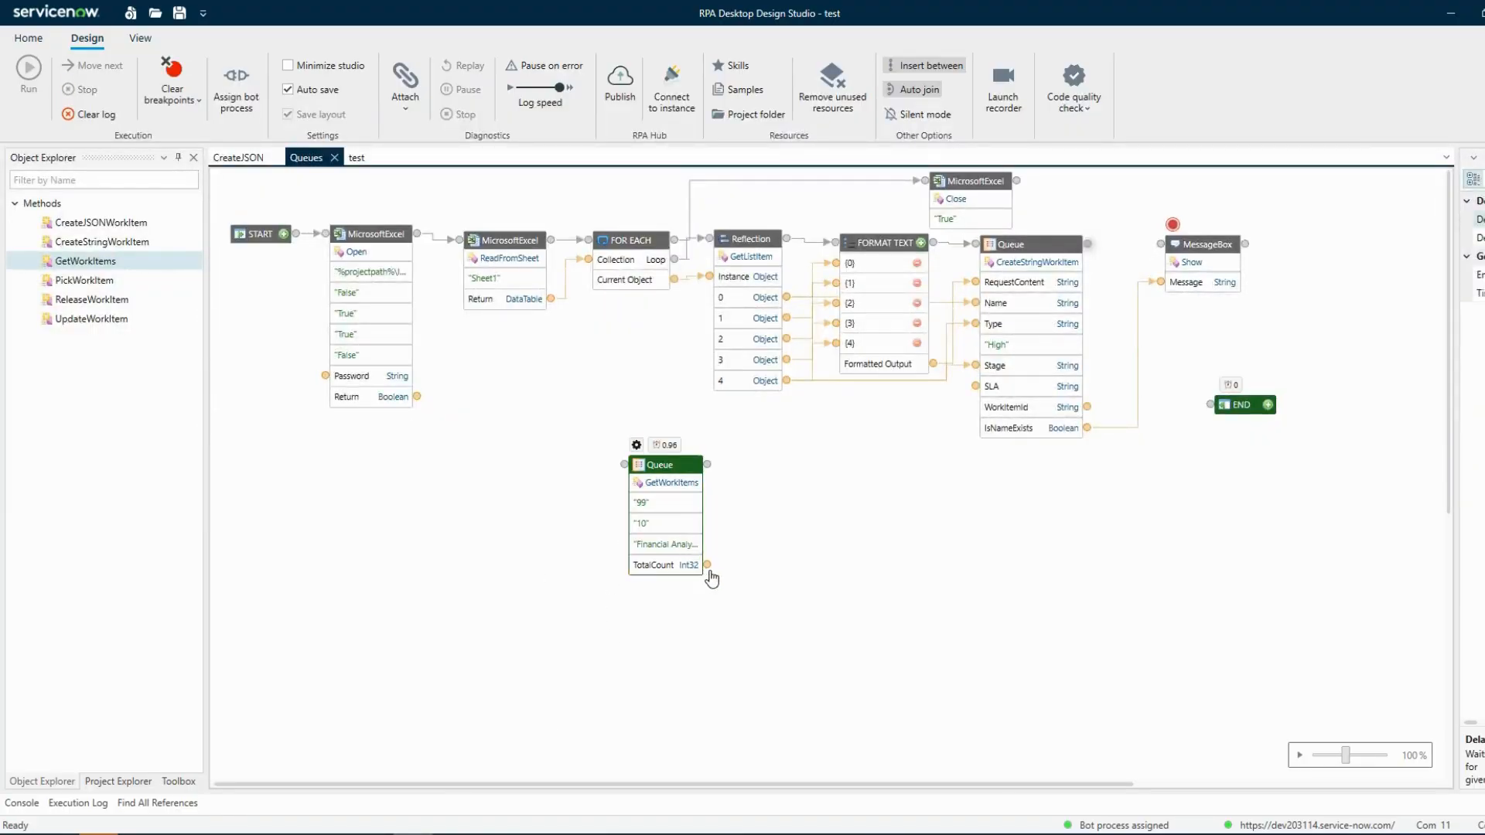
click(257, 833)
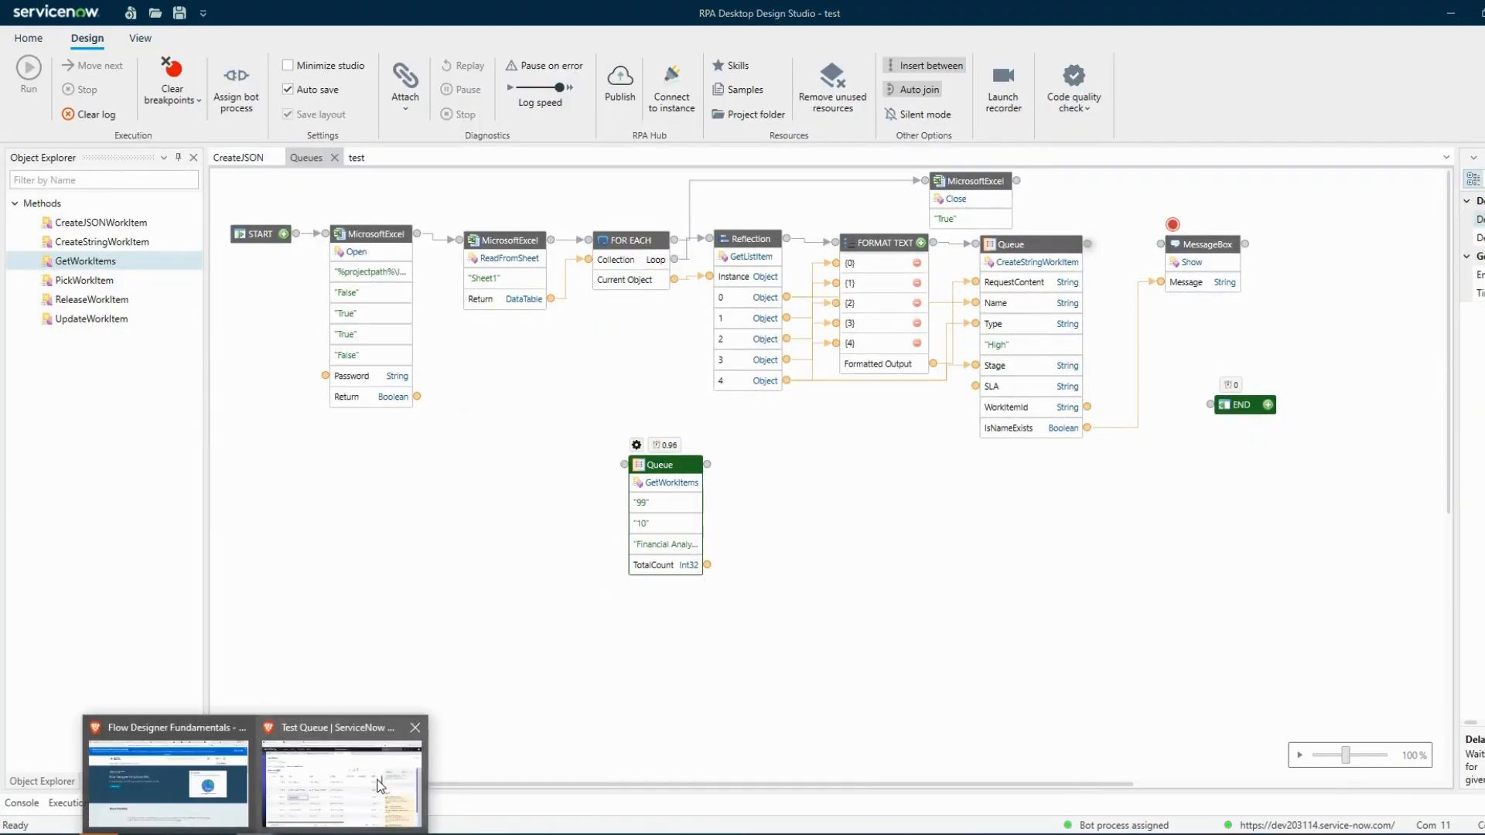
click(356, 766)
click(427, 346)
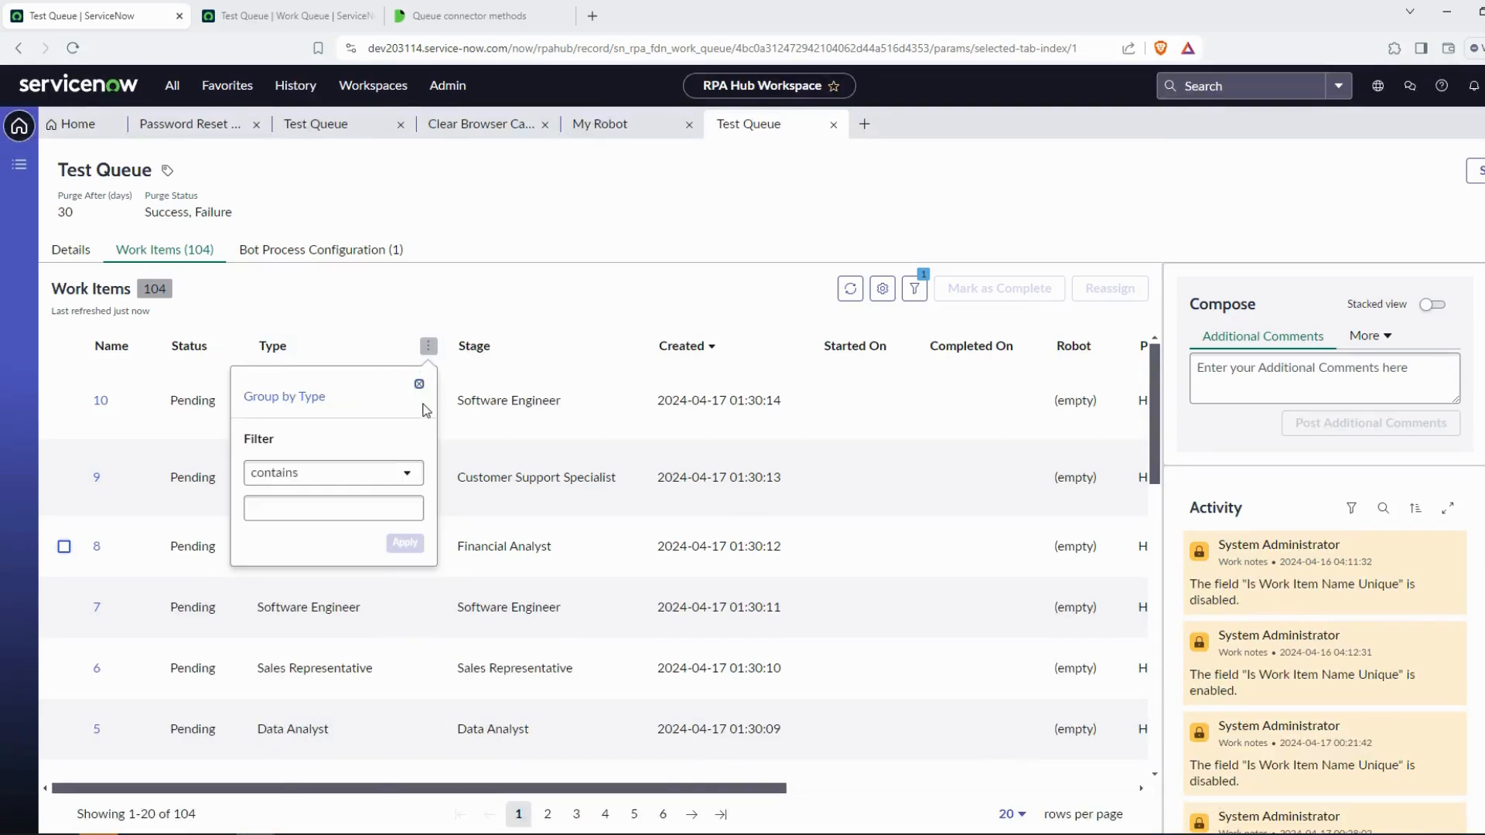
click(365, 507)
key(ctrl+v)
click(405, 543)
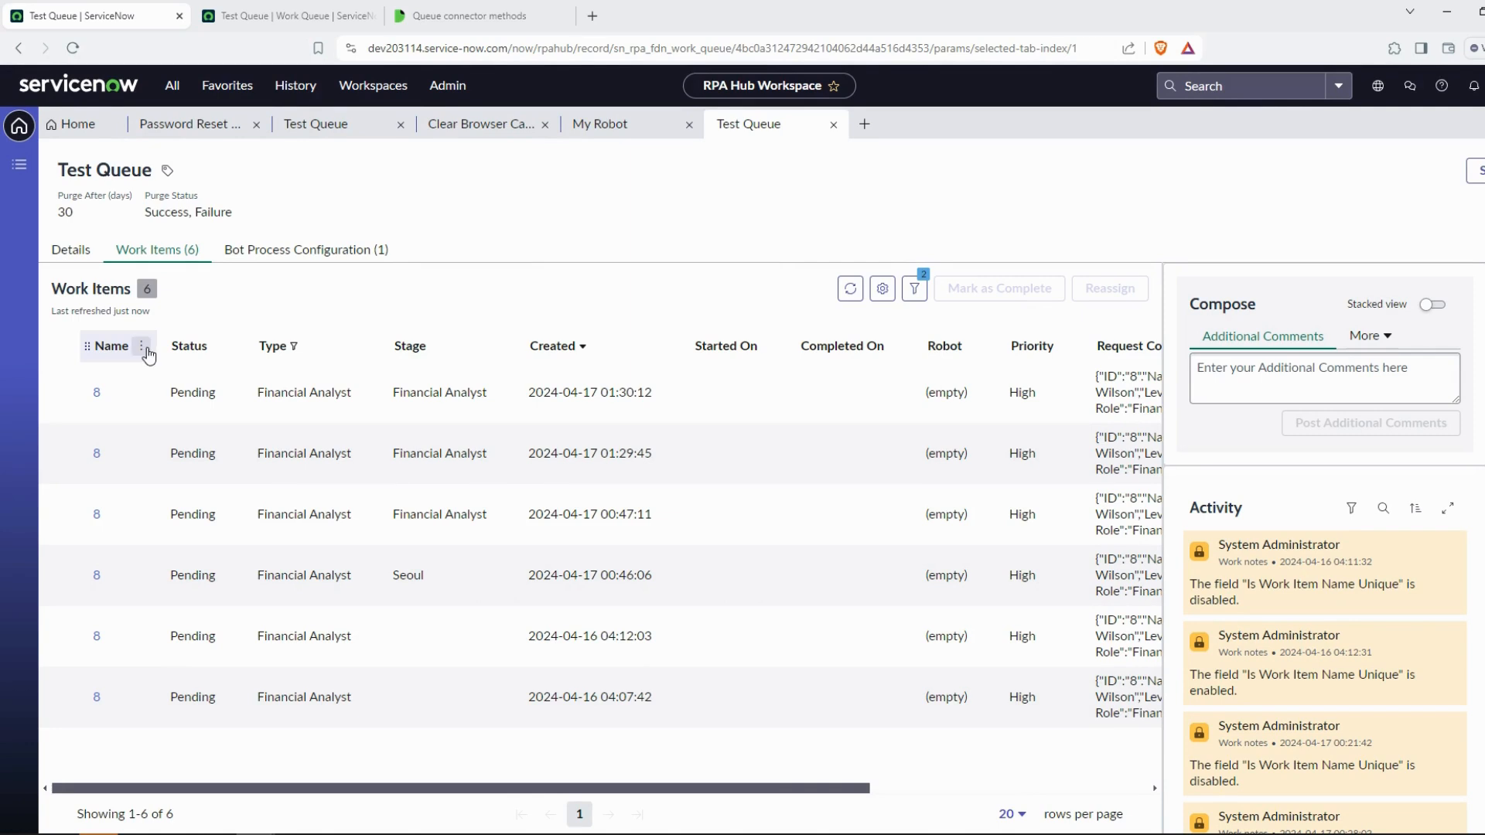
Try filtering the work items list by Name containing 1, then remove that Name filter
click(144, 347)
click(196, 507)
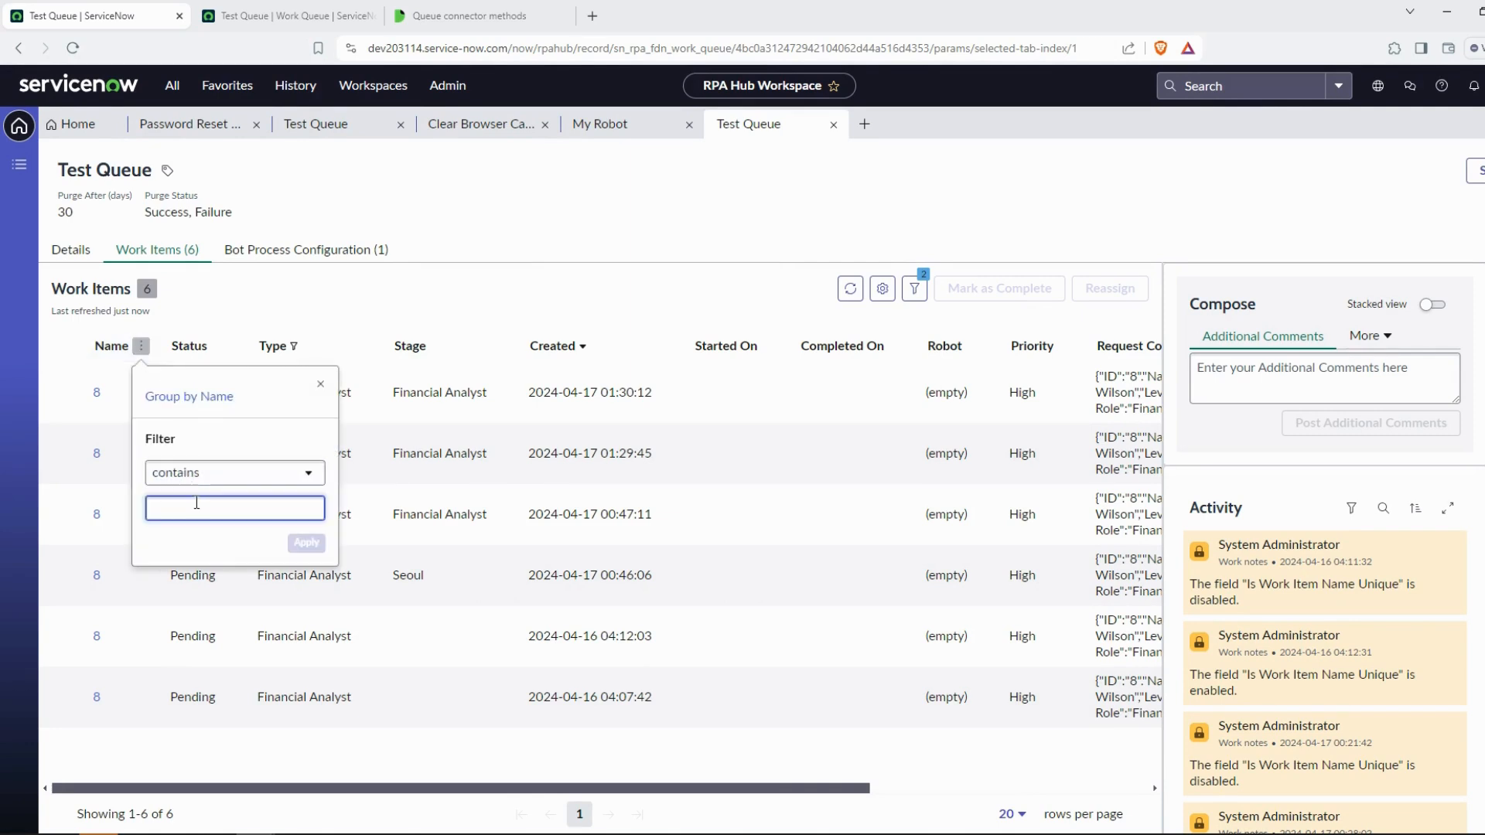
text(10)
key(Return)
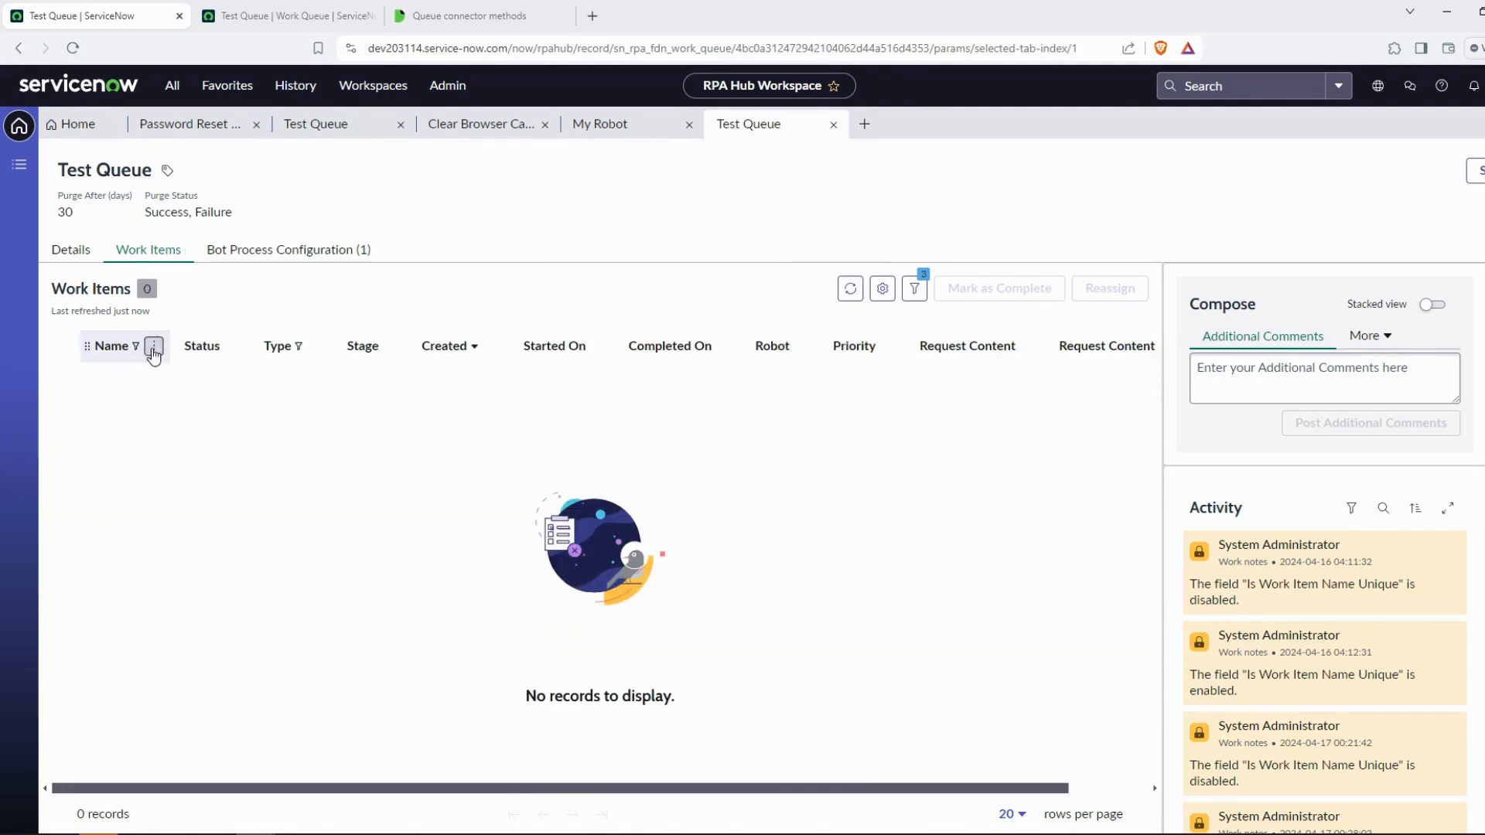
click(147, 346)
click(212, 549)
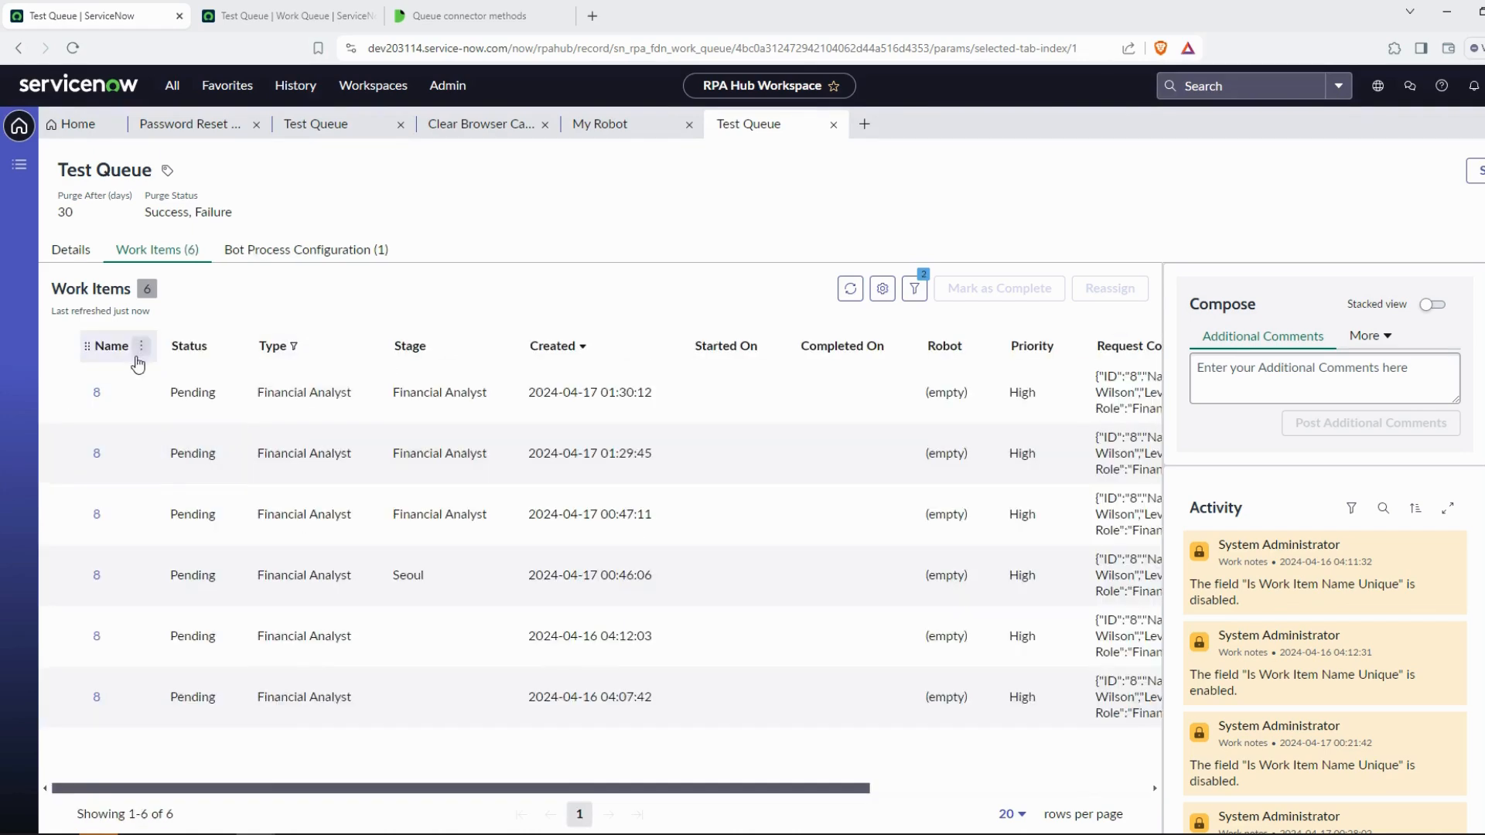
Set the GetWorkItems Name input to 8
click(1445, 8)
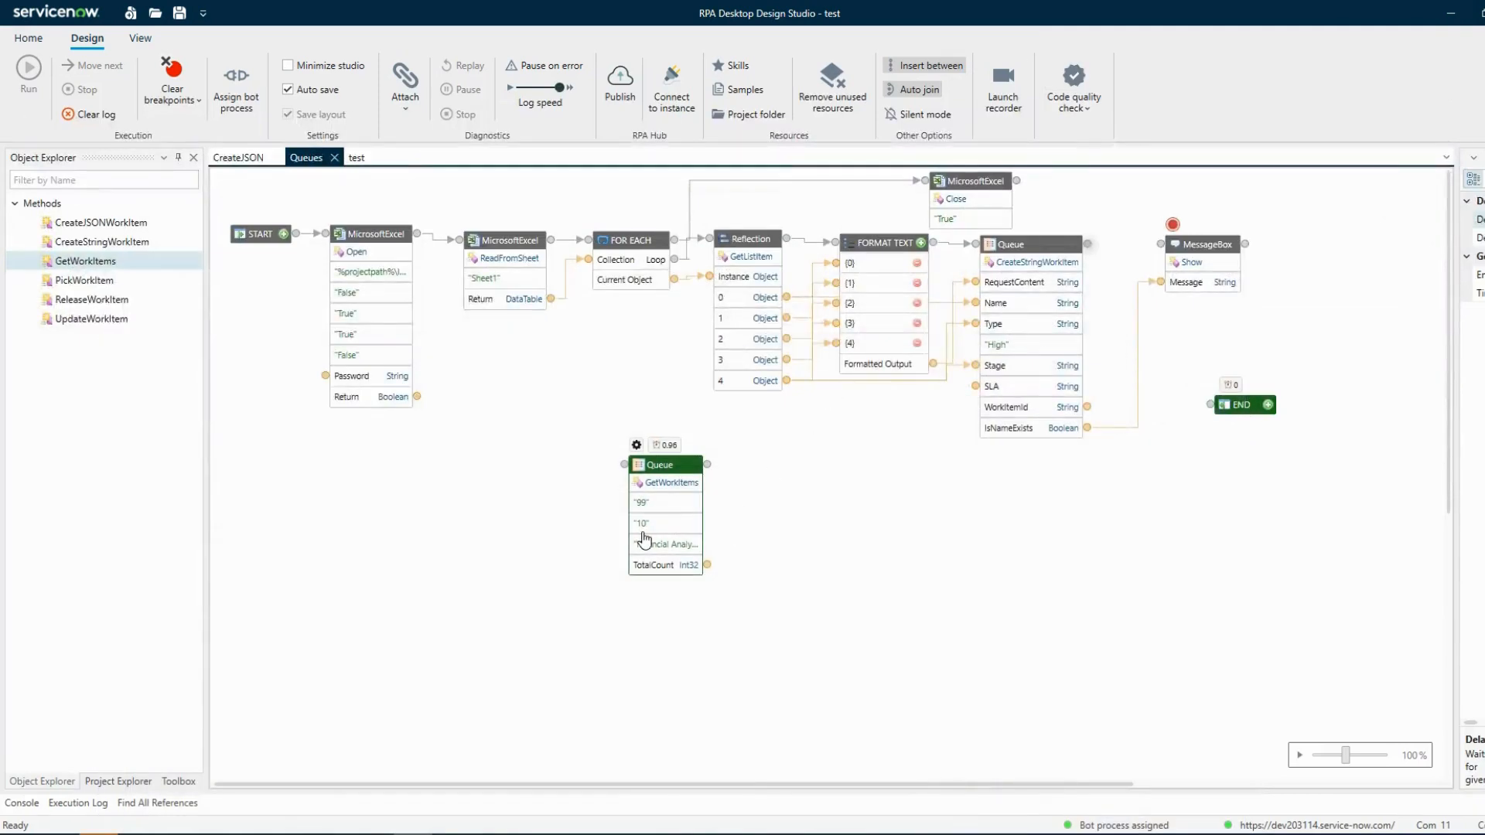
click(650, 525)
key(ctrl+a)
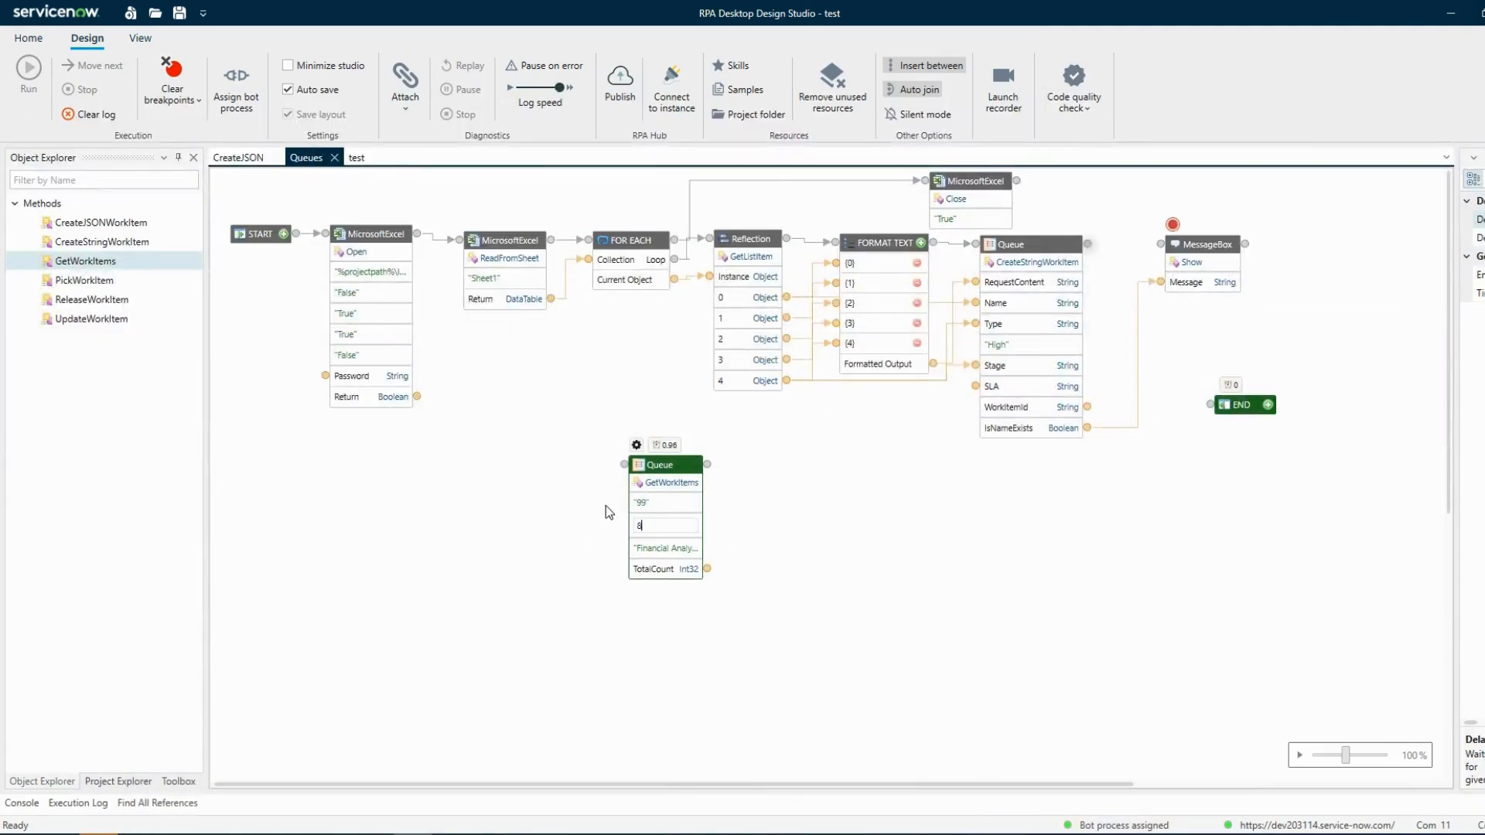
key(Return)
Preview the TotalCount output data of the GetWorkItems activity
right_click(706, 565)
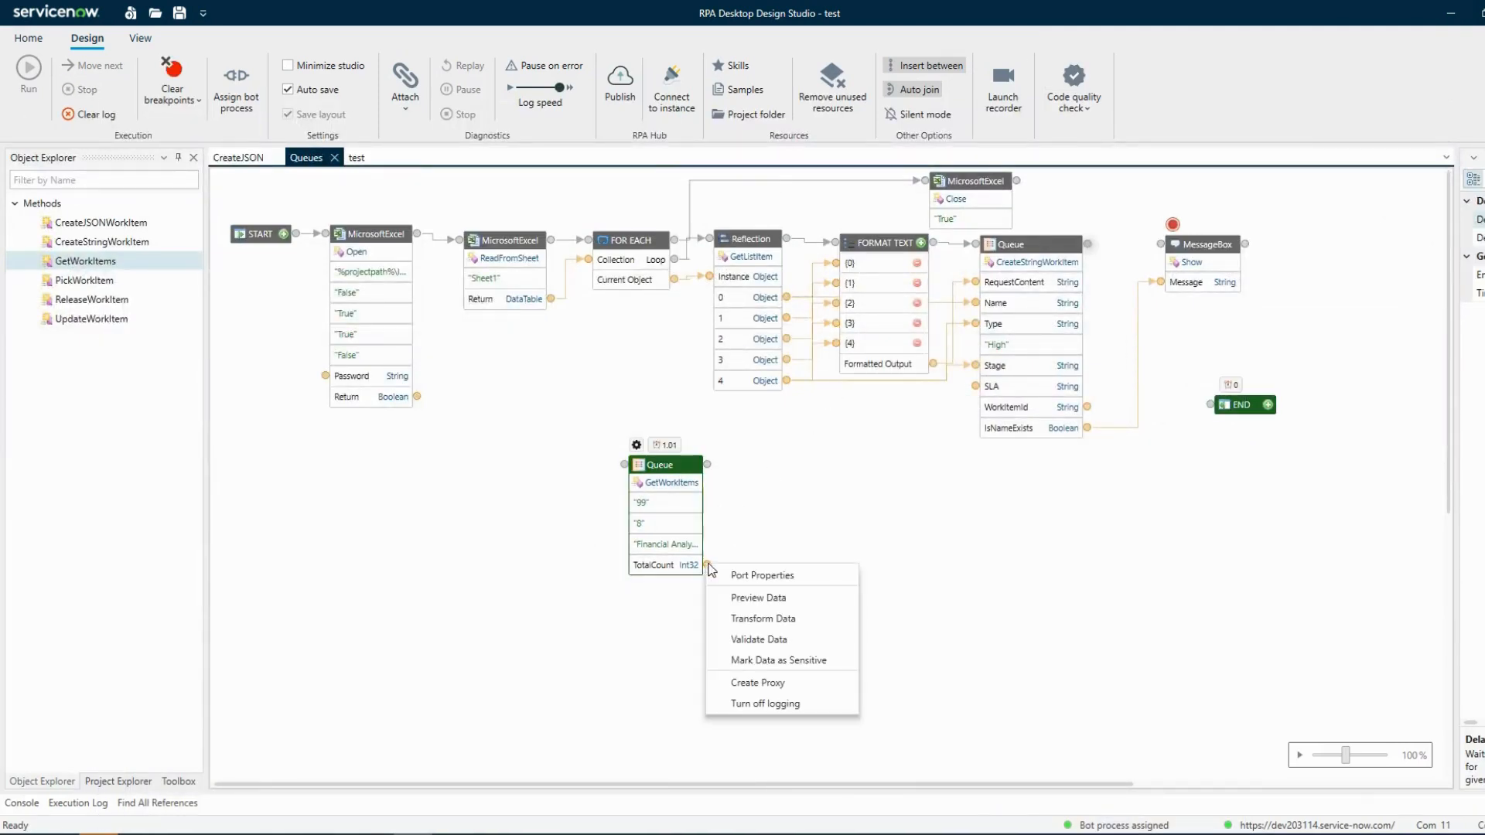
click(742, 598)
click(1050, 598)
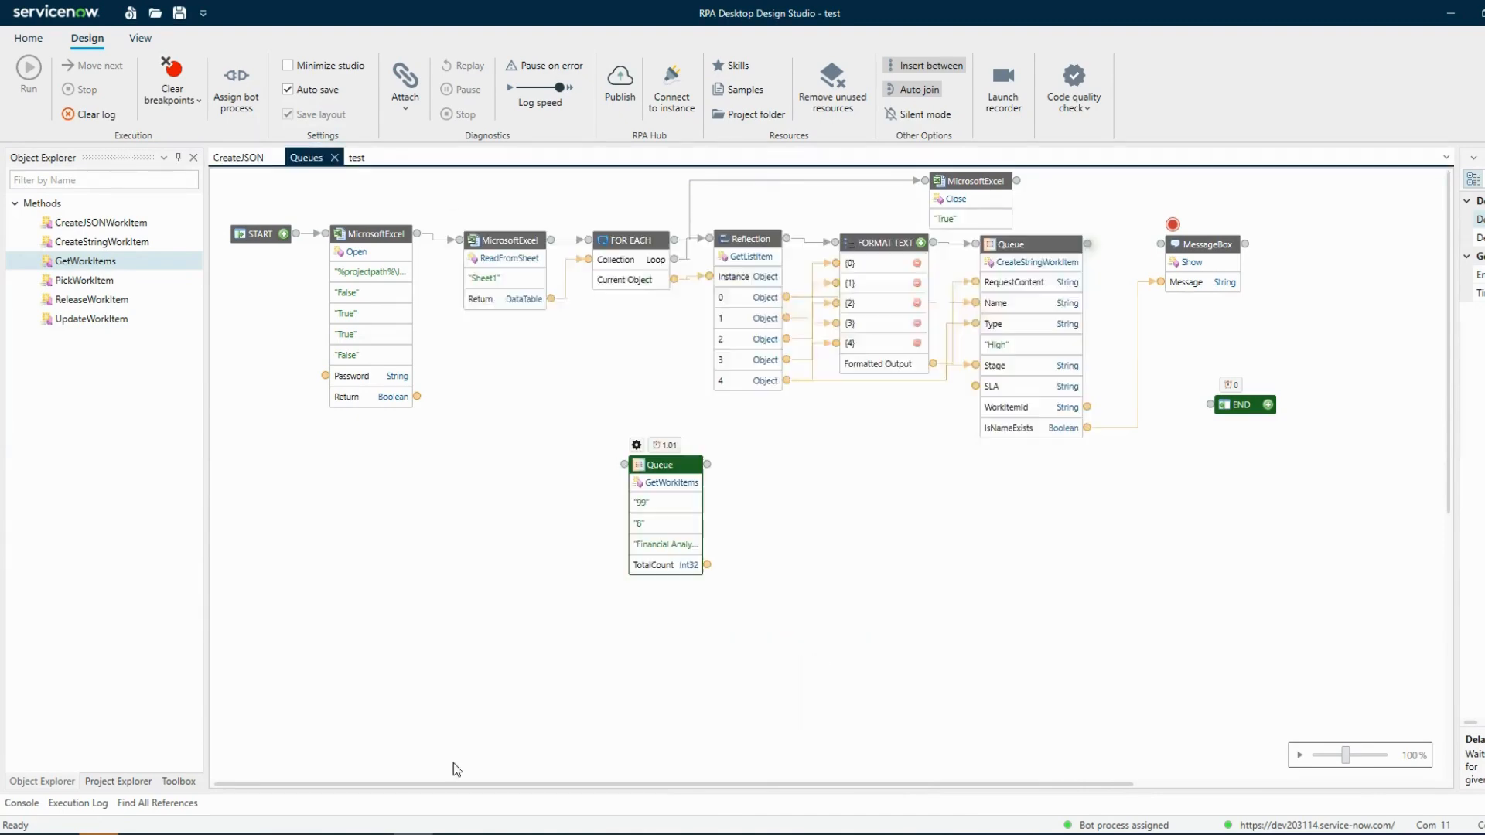
Enable the Status input filter in the GetWorkItems work item configuration
mouse_move(257, 832)
click(342, 801)
click(1448, 12)
click(637, 446)
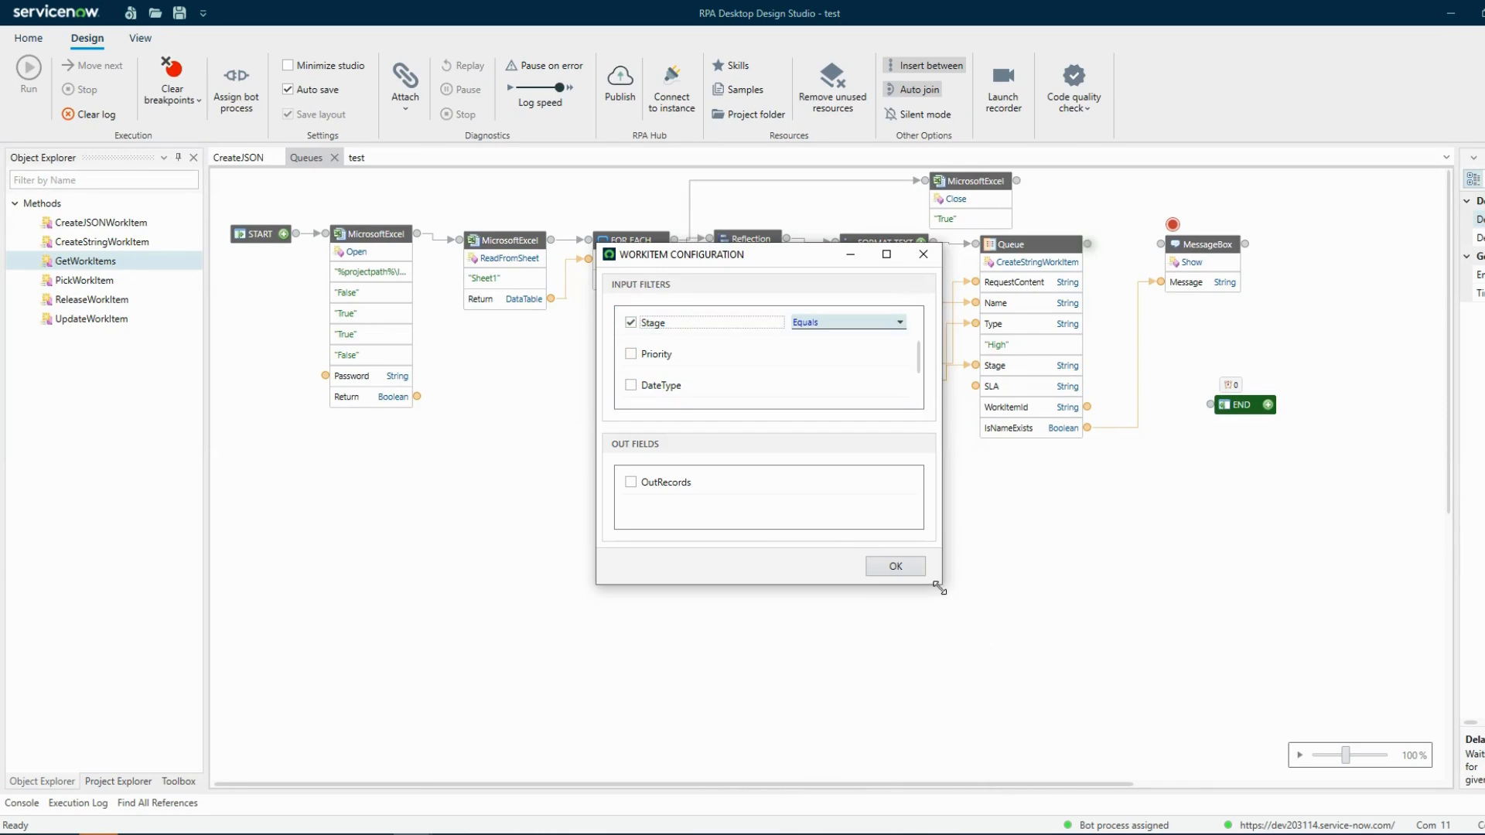
drag(938, 588, 1063, 727)
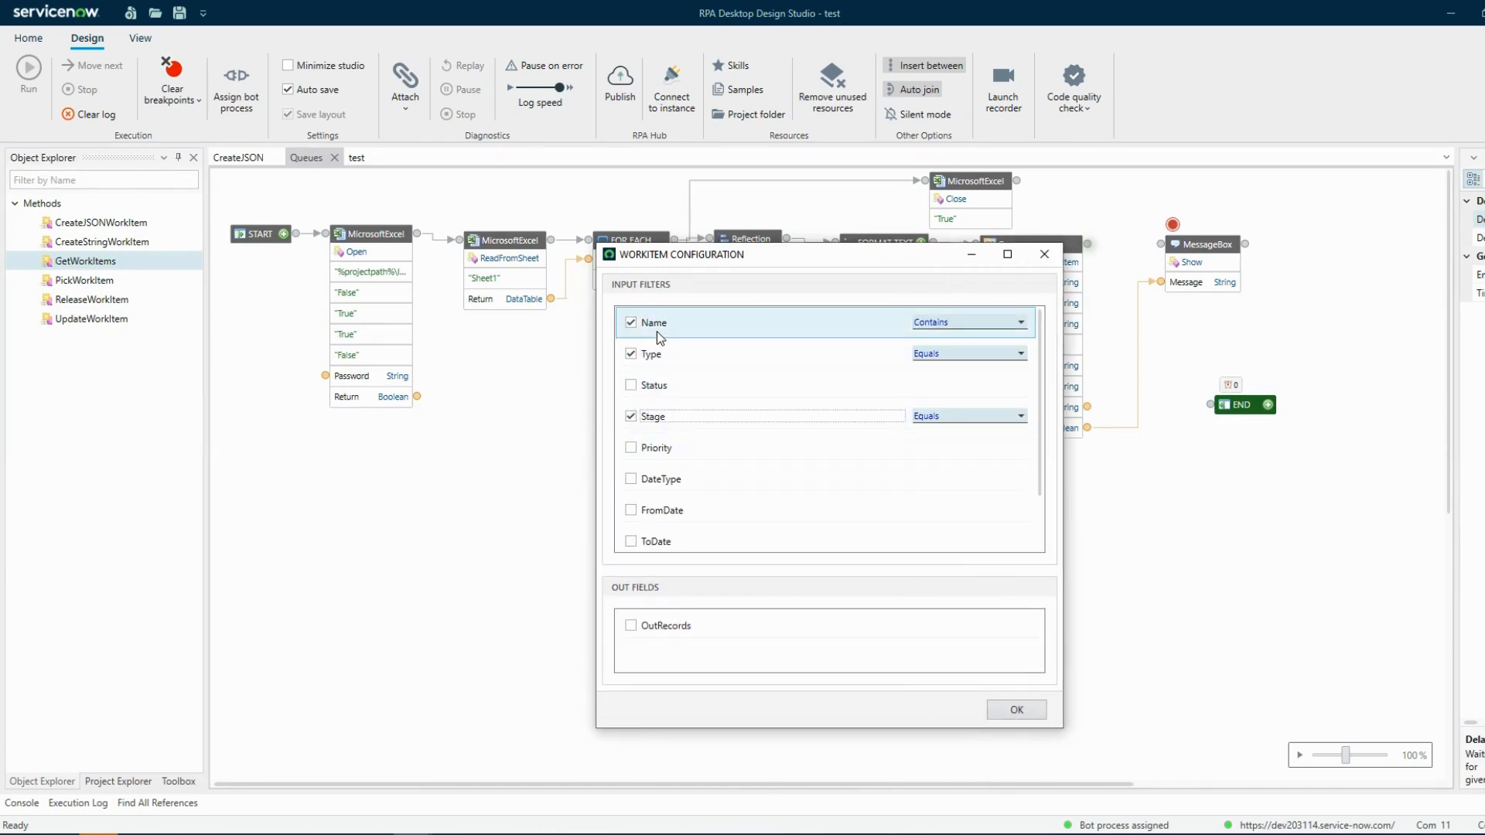
click(631, 386)
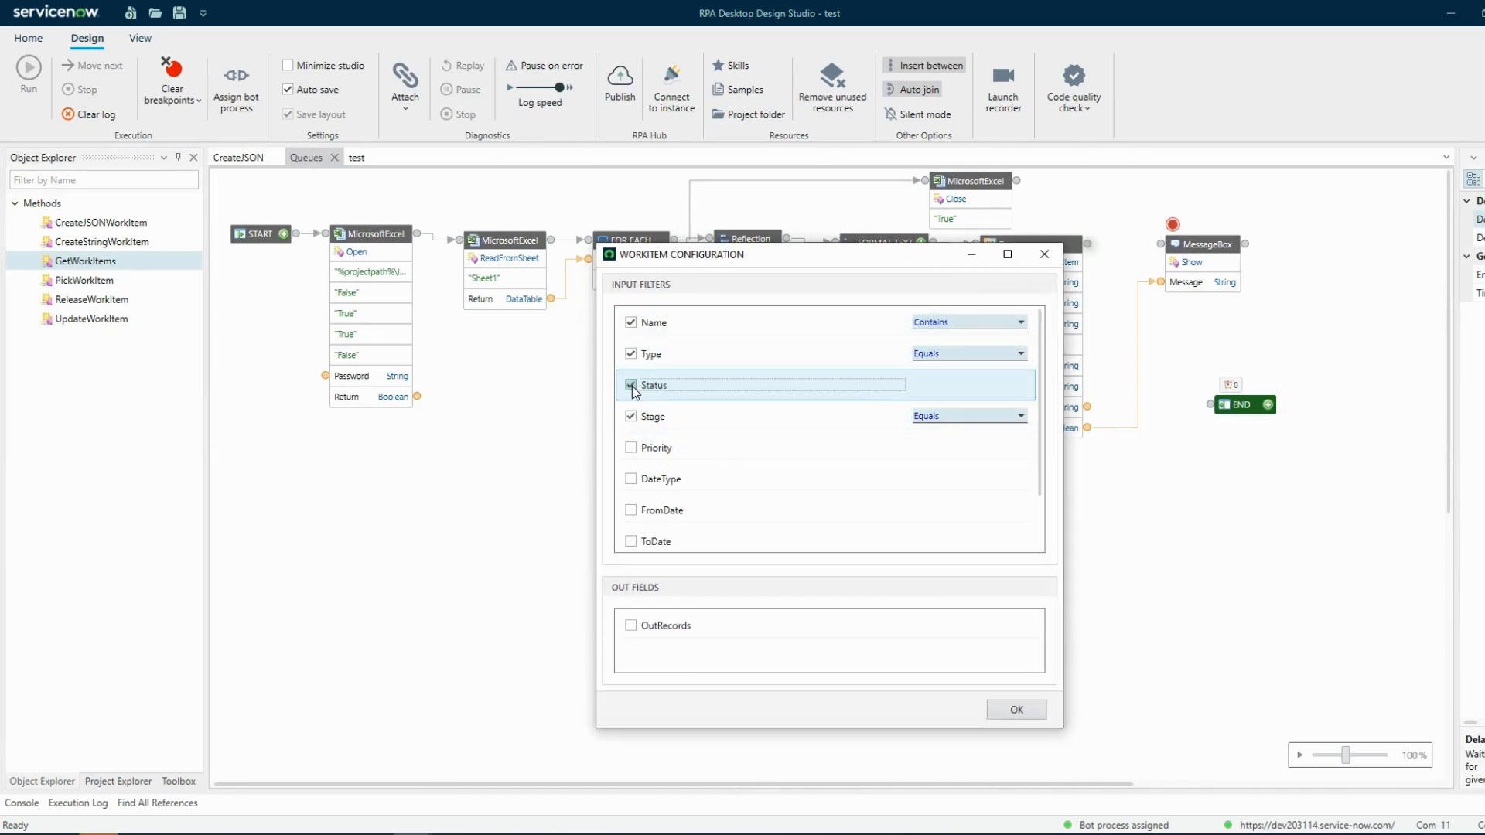
click(1015, 710)
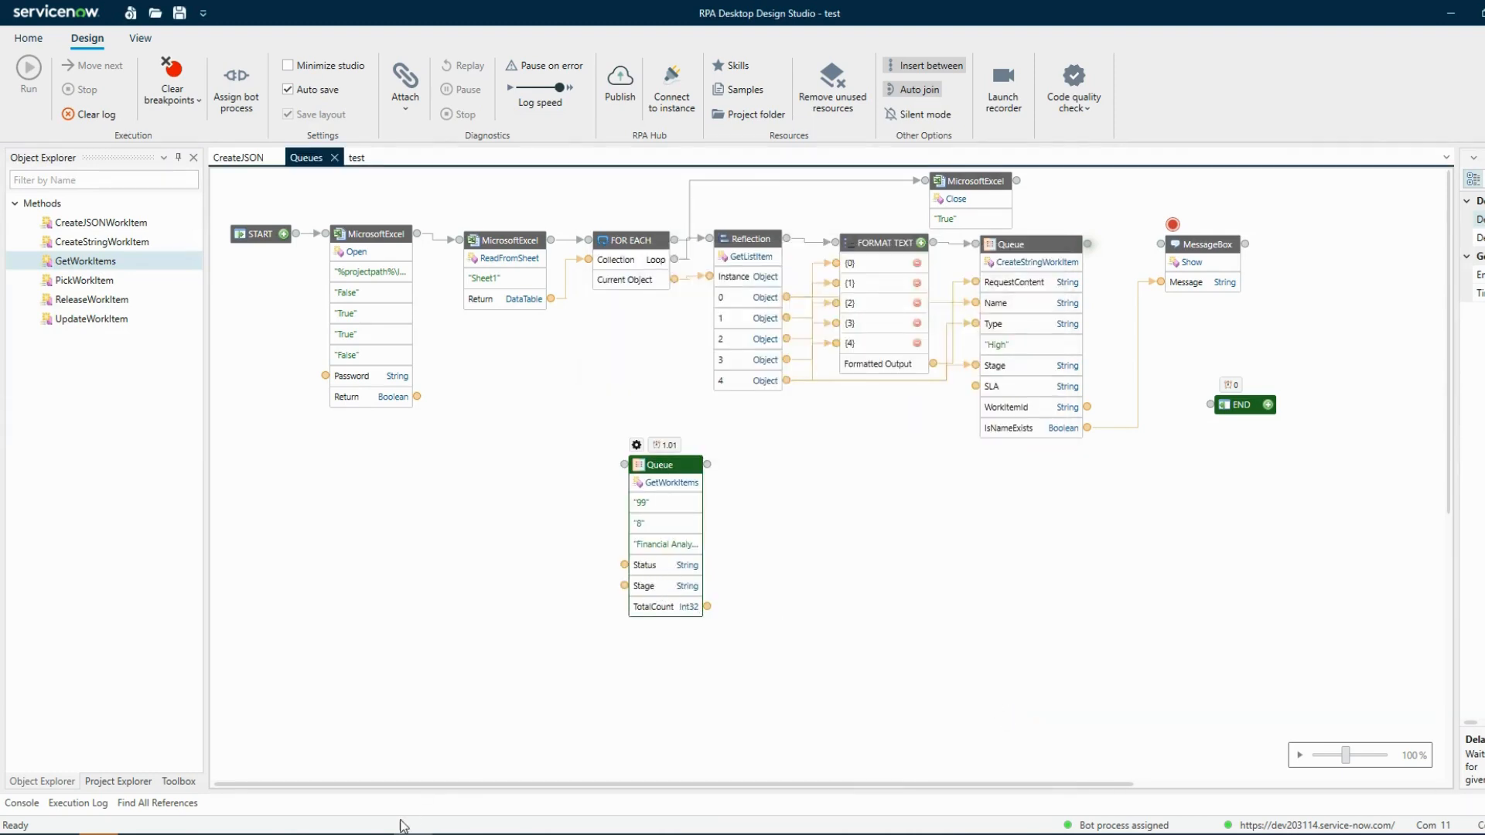
Reopen the GetWorkItems work item configuration and clear the Stage input filter
click(255, 833)
click(319, 802)
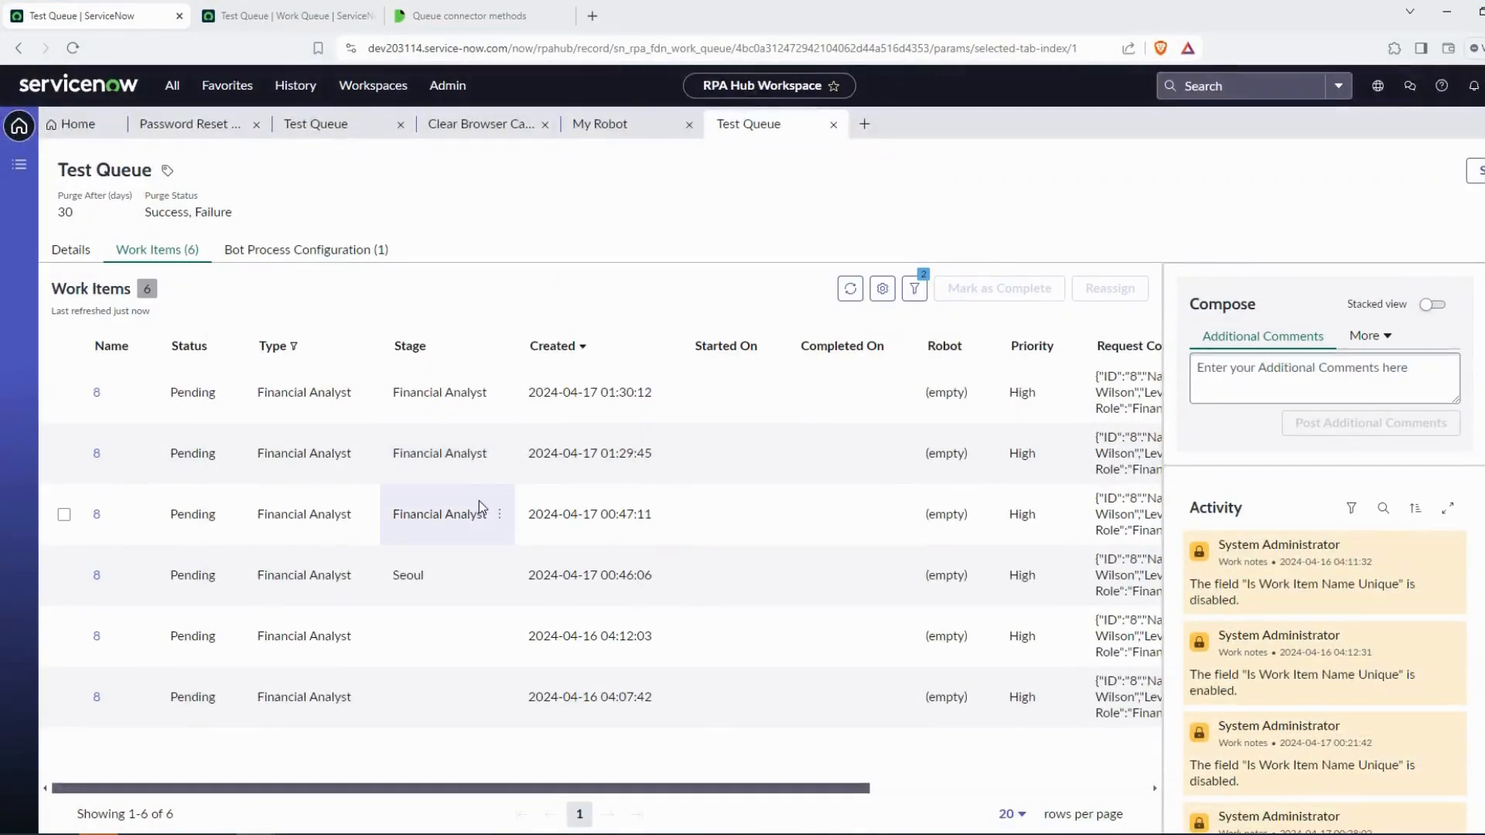
click(1447, 12)
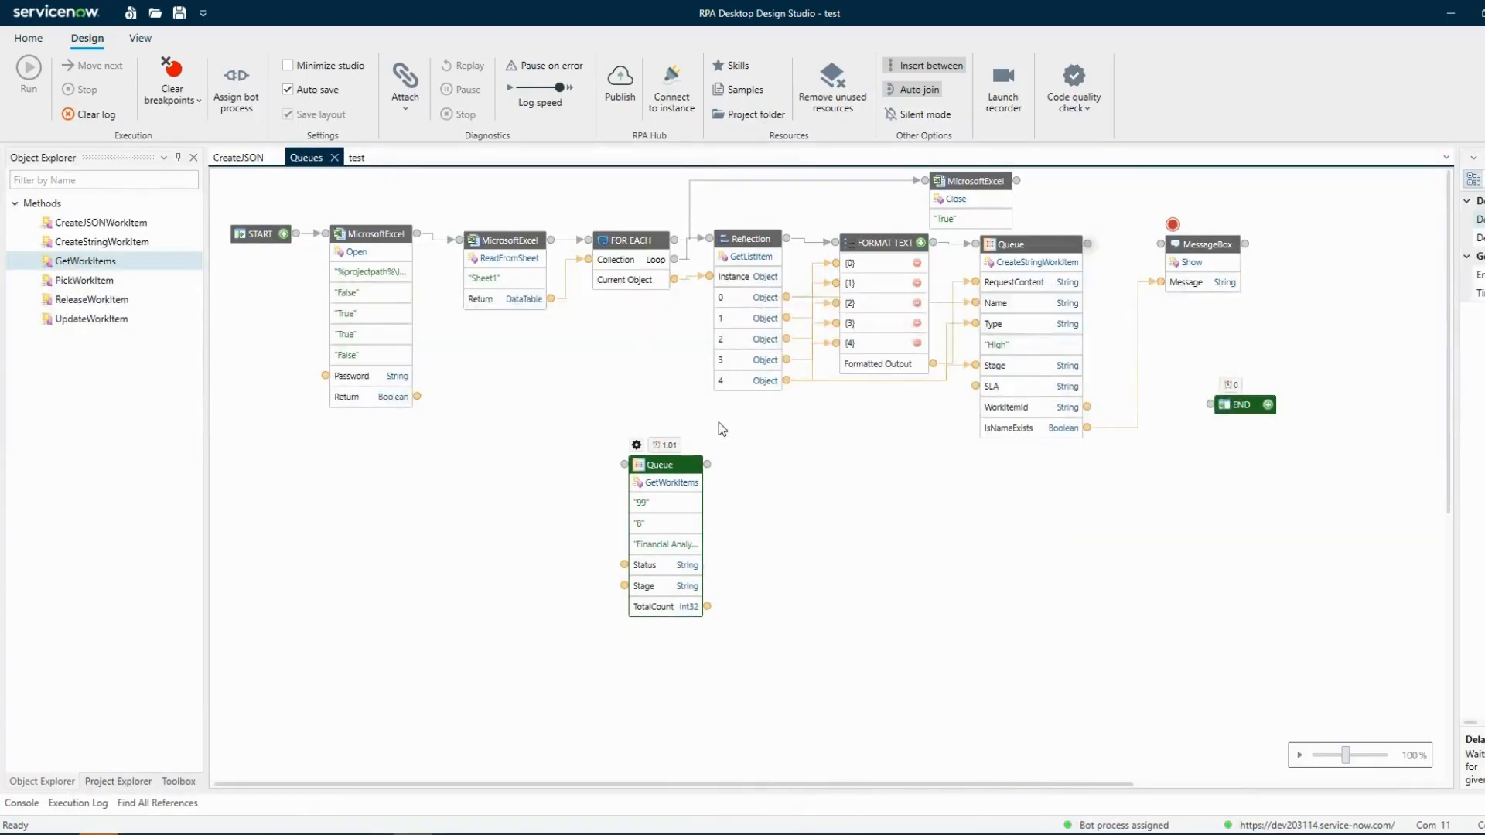
double_click(667, 466)
click(57, 138)
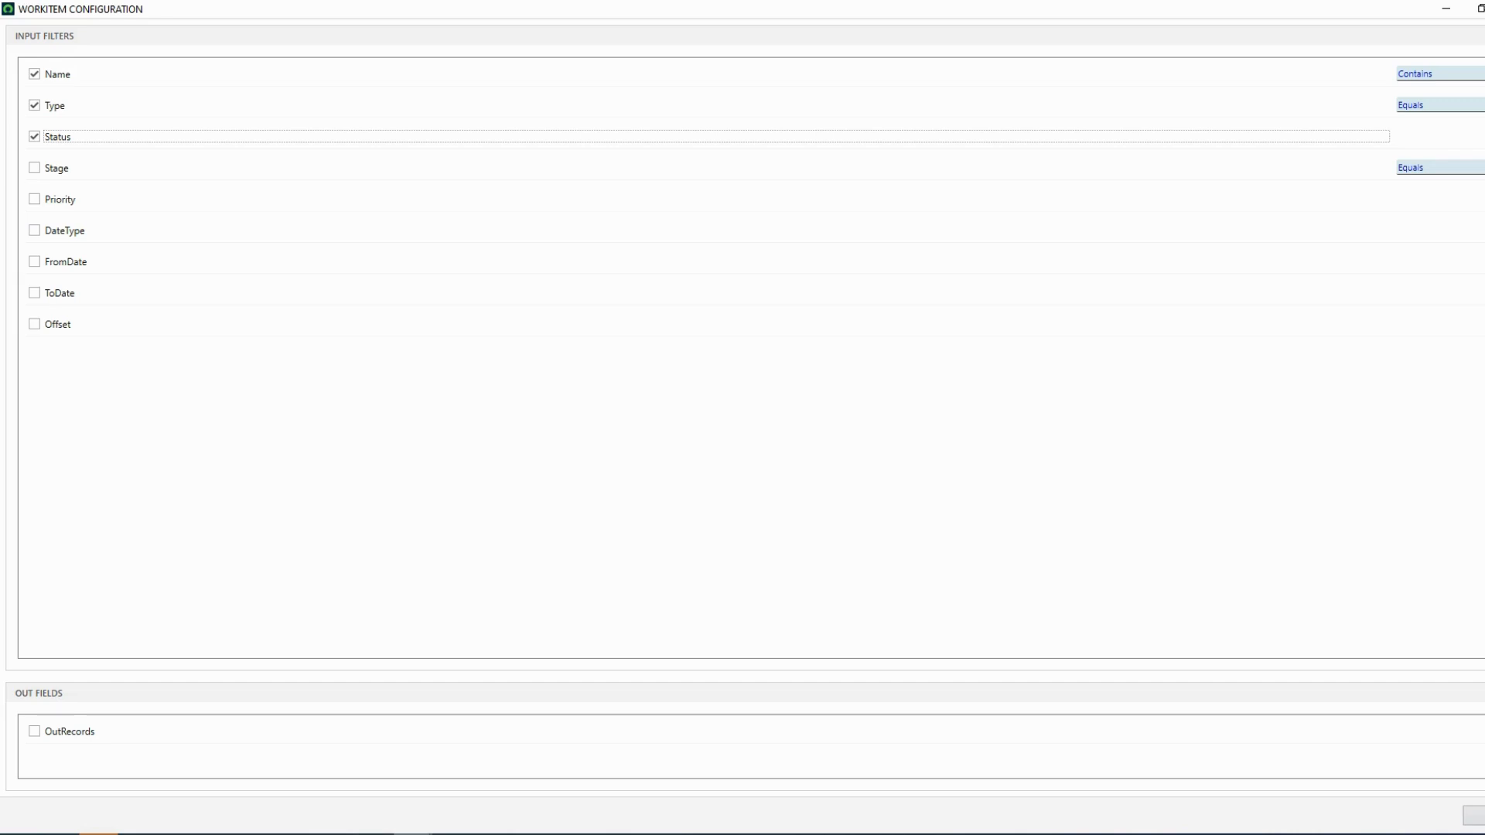
Check the Status column's filter options in the Test Queue work items list
click(324, 781)
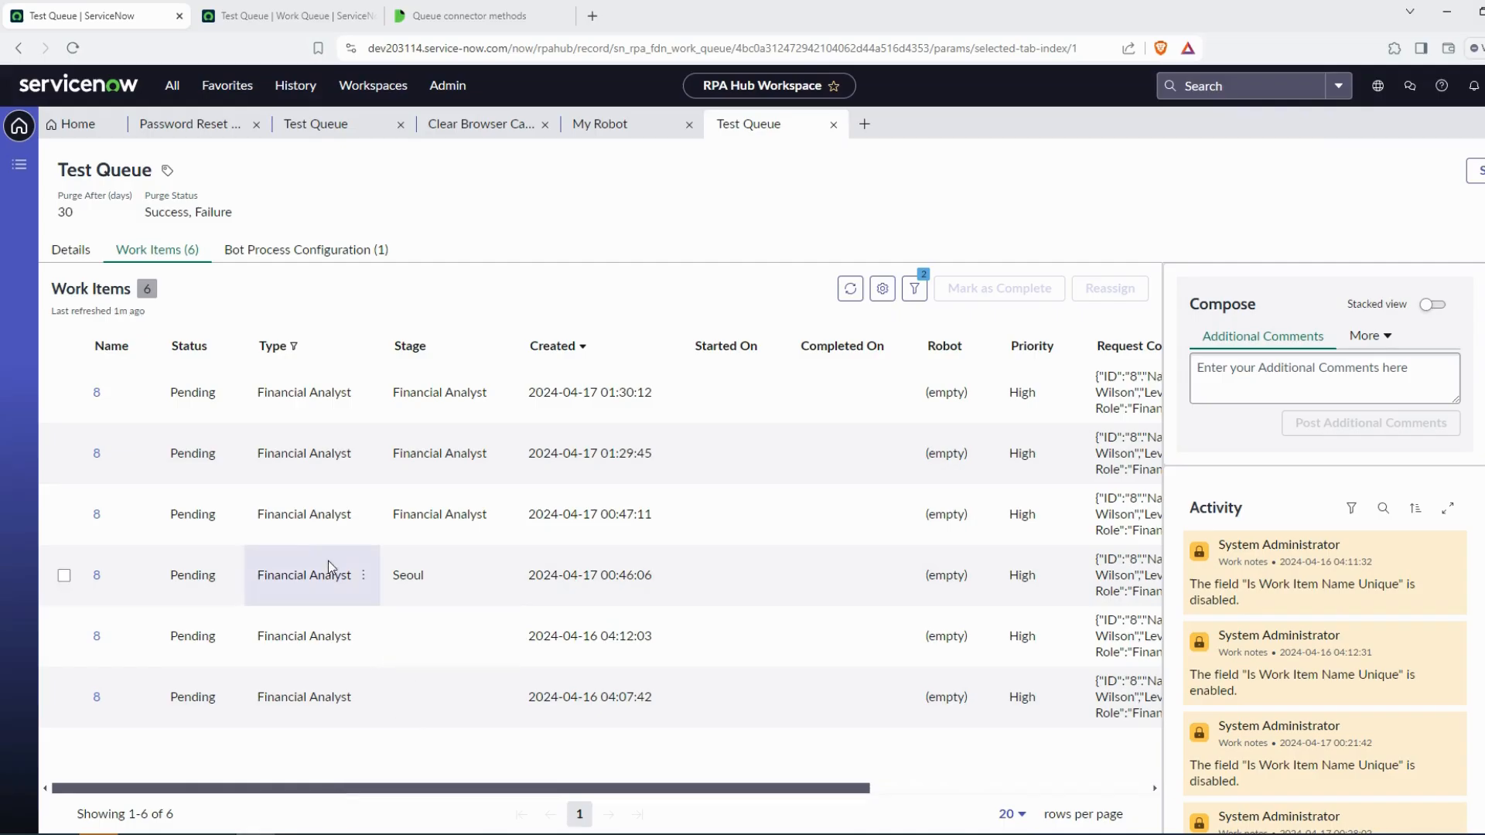
click(227, 347)
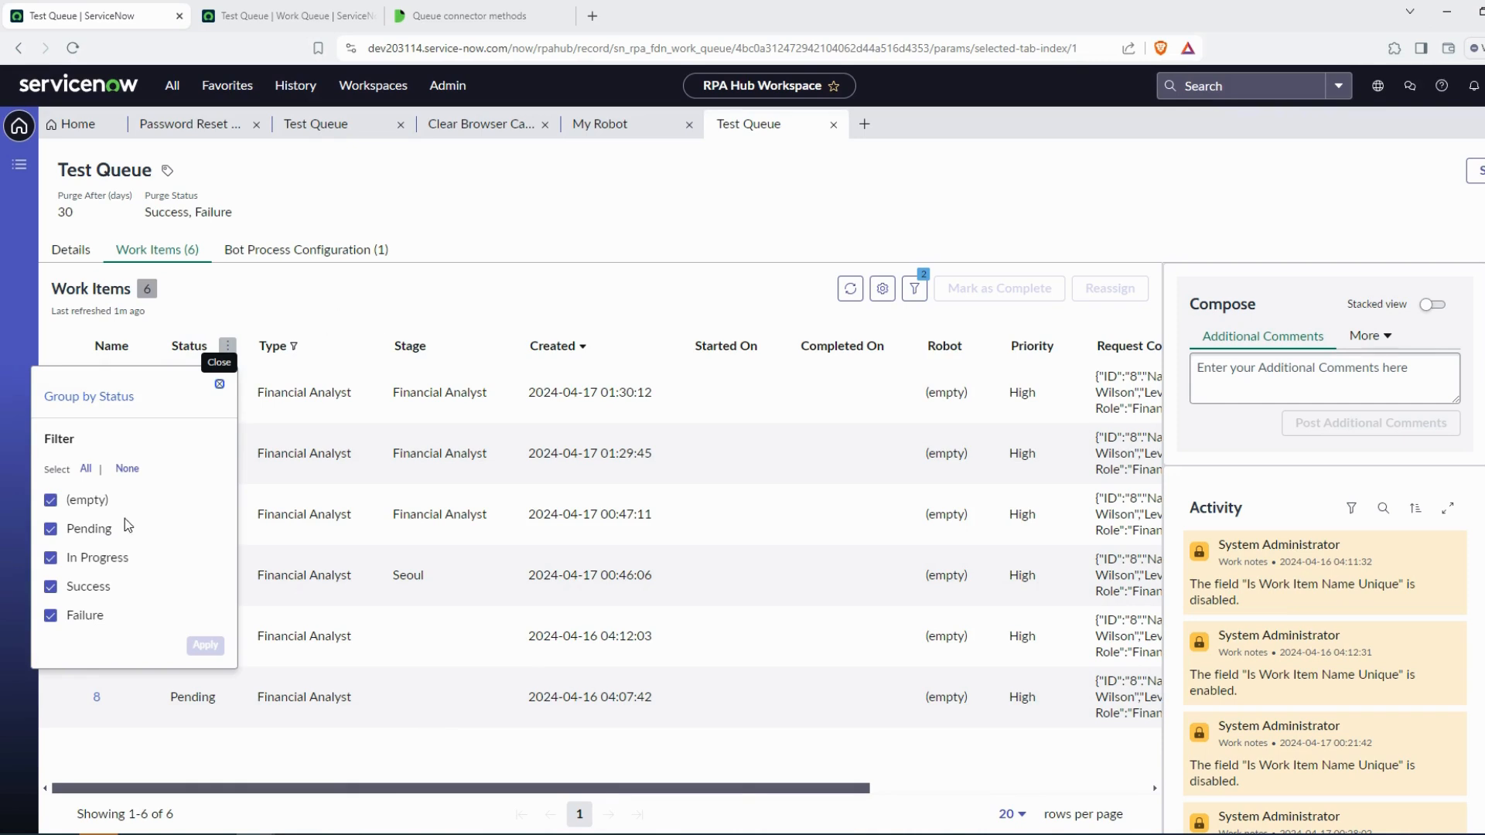
click(126, 553)
click(226, 347)
click(483, 317)
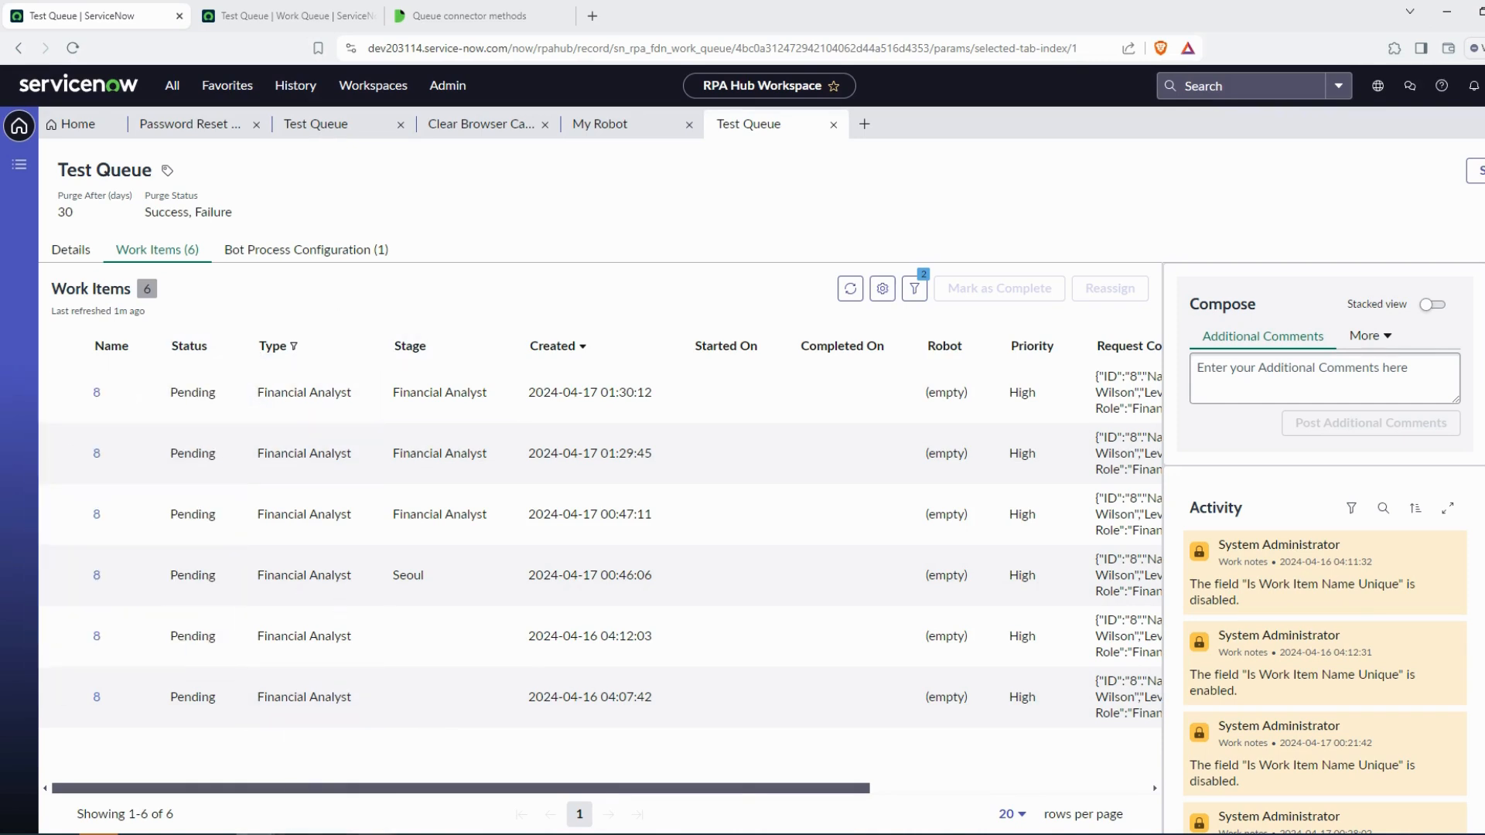
mouse_move(314, 824)
click(344, 791)
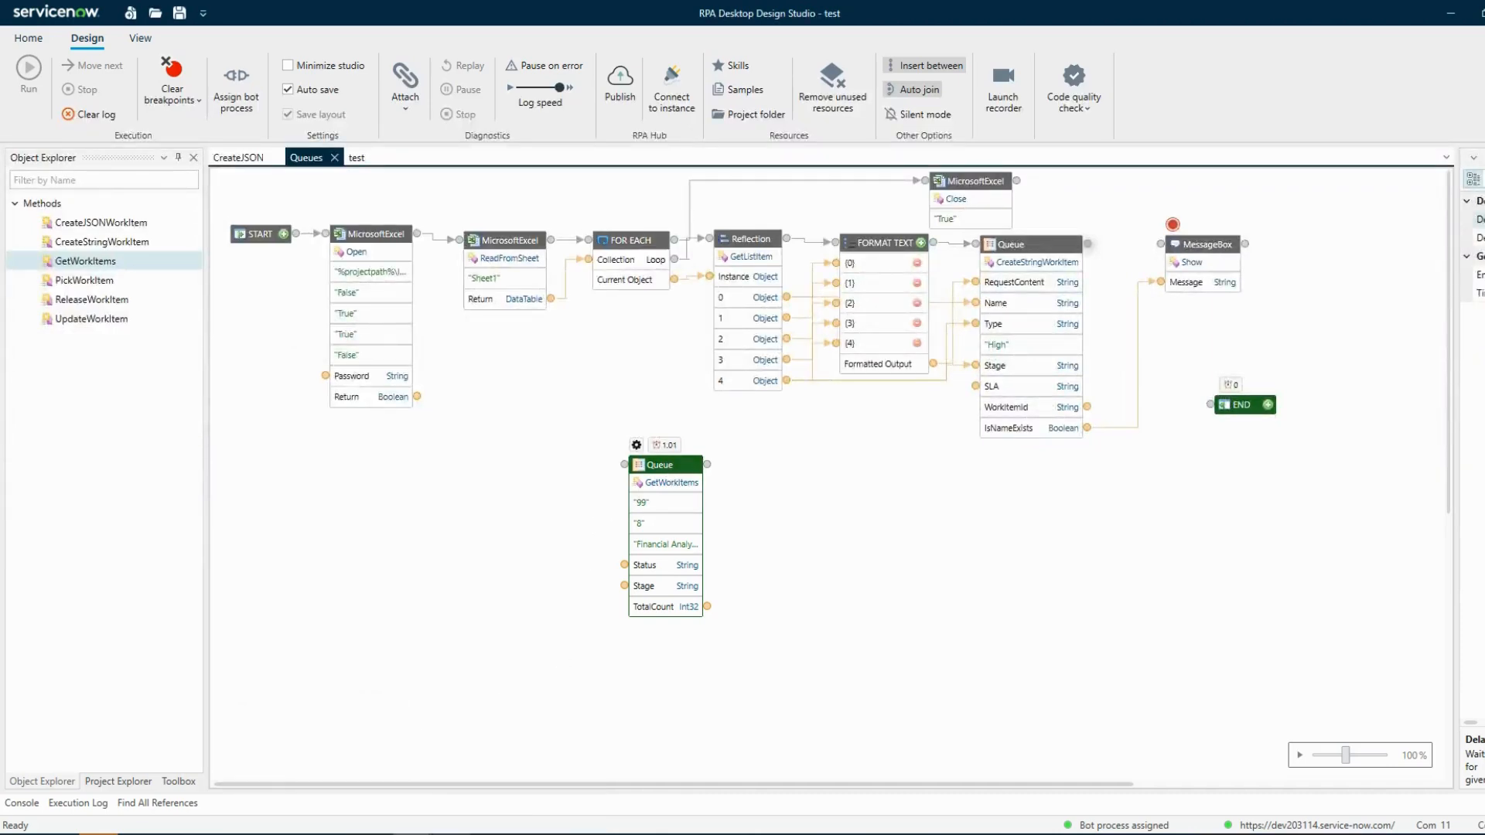
Enable the Priority input filter in the work item configuration
mouse_move(314, 824)
click(495, 798)
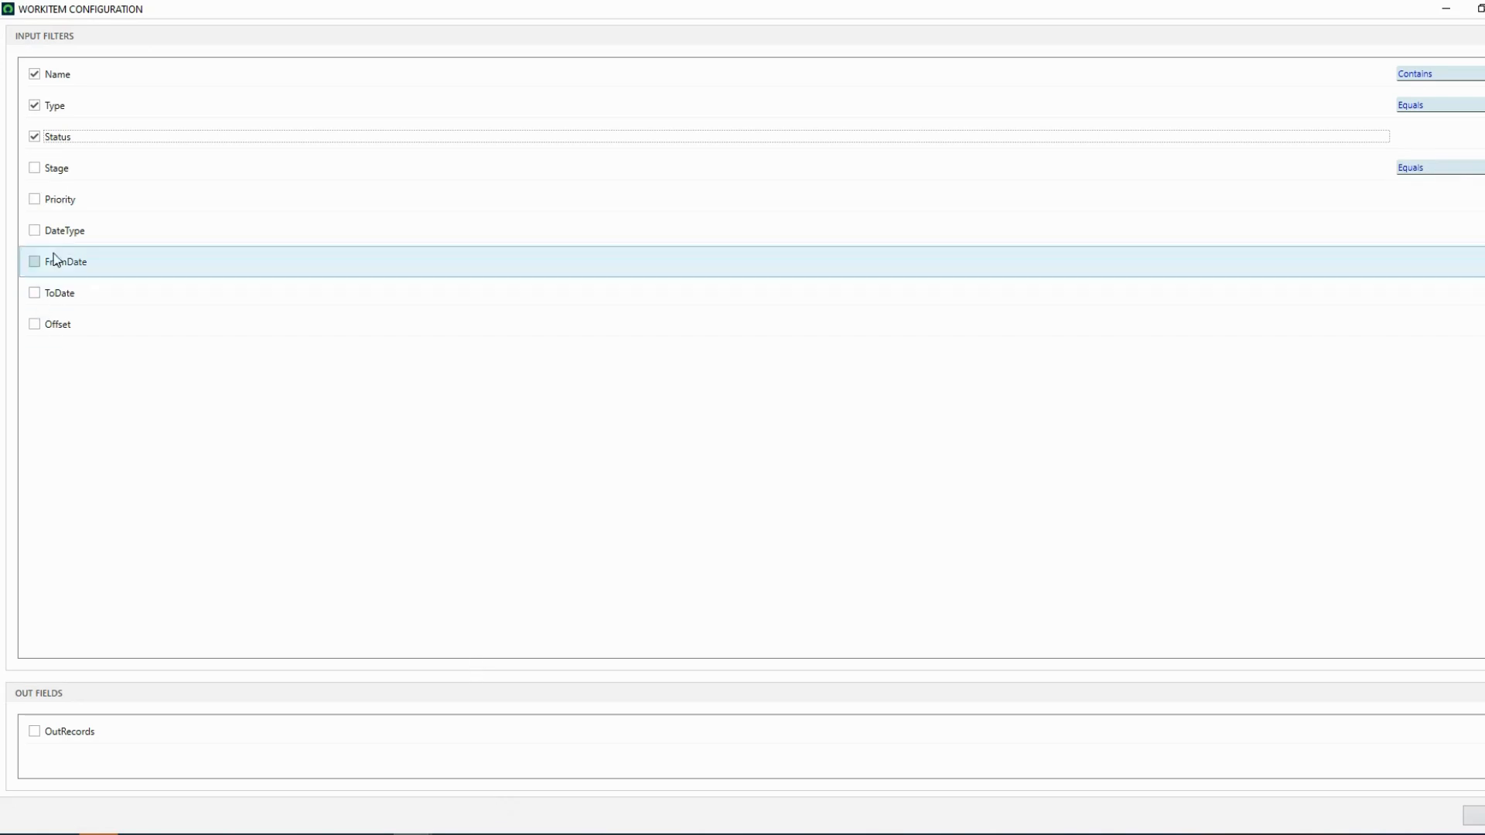
click(35, 200)
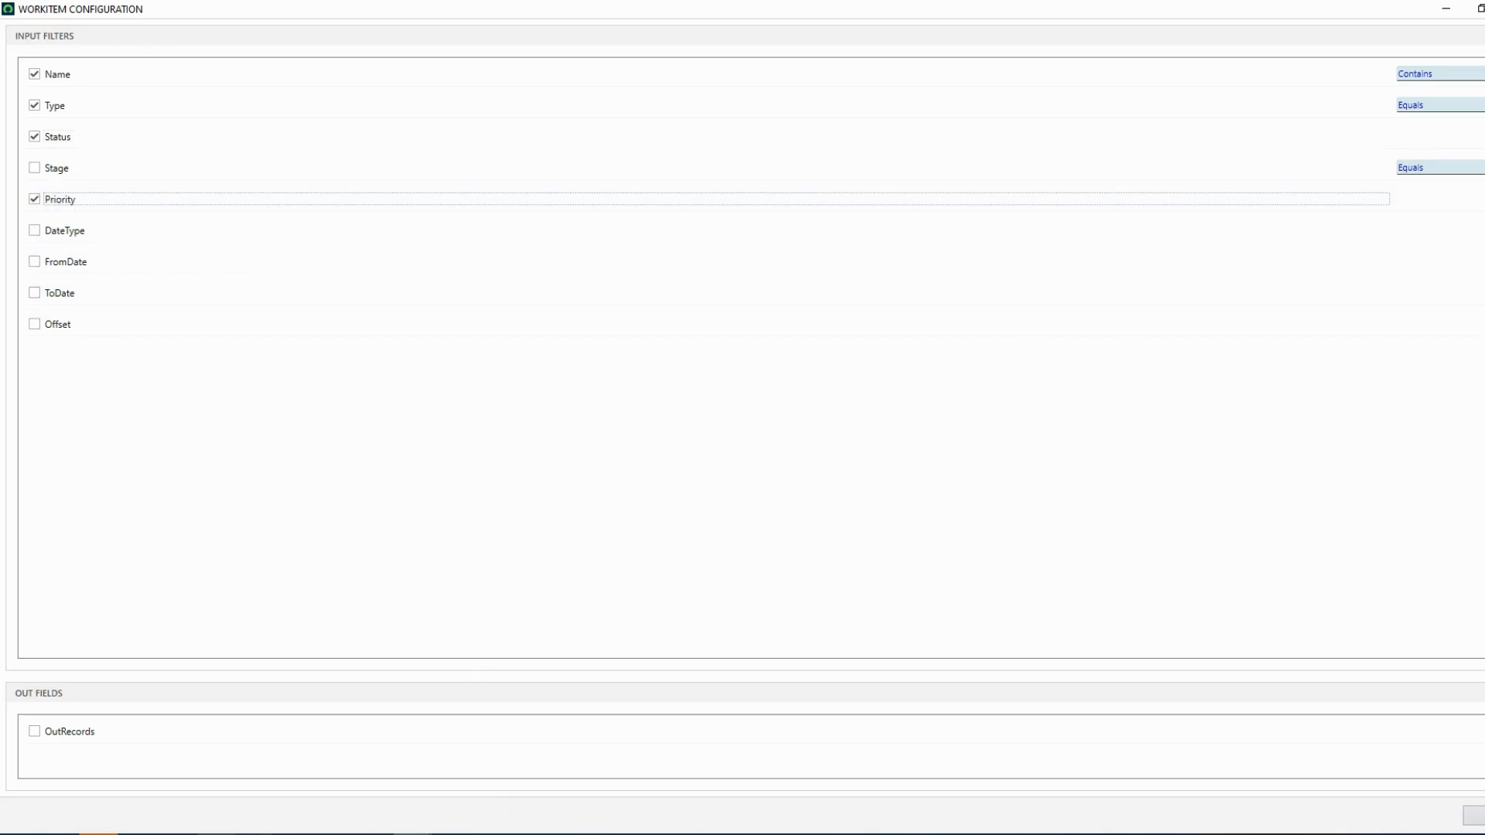
Enable the DateType, FromDate, ToDate and Offset filters plus the OutRecords output, and apply the configuration
click(256, 827)
click(342, 790)
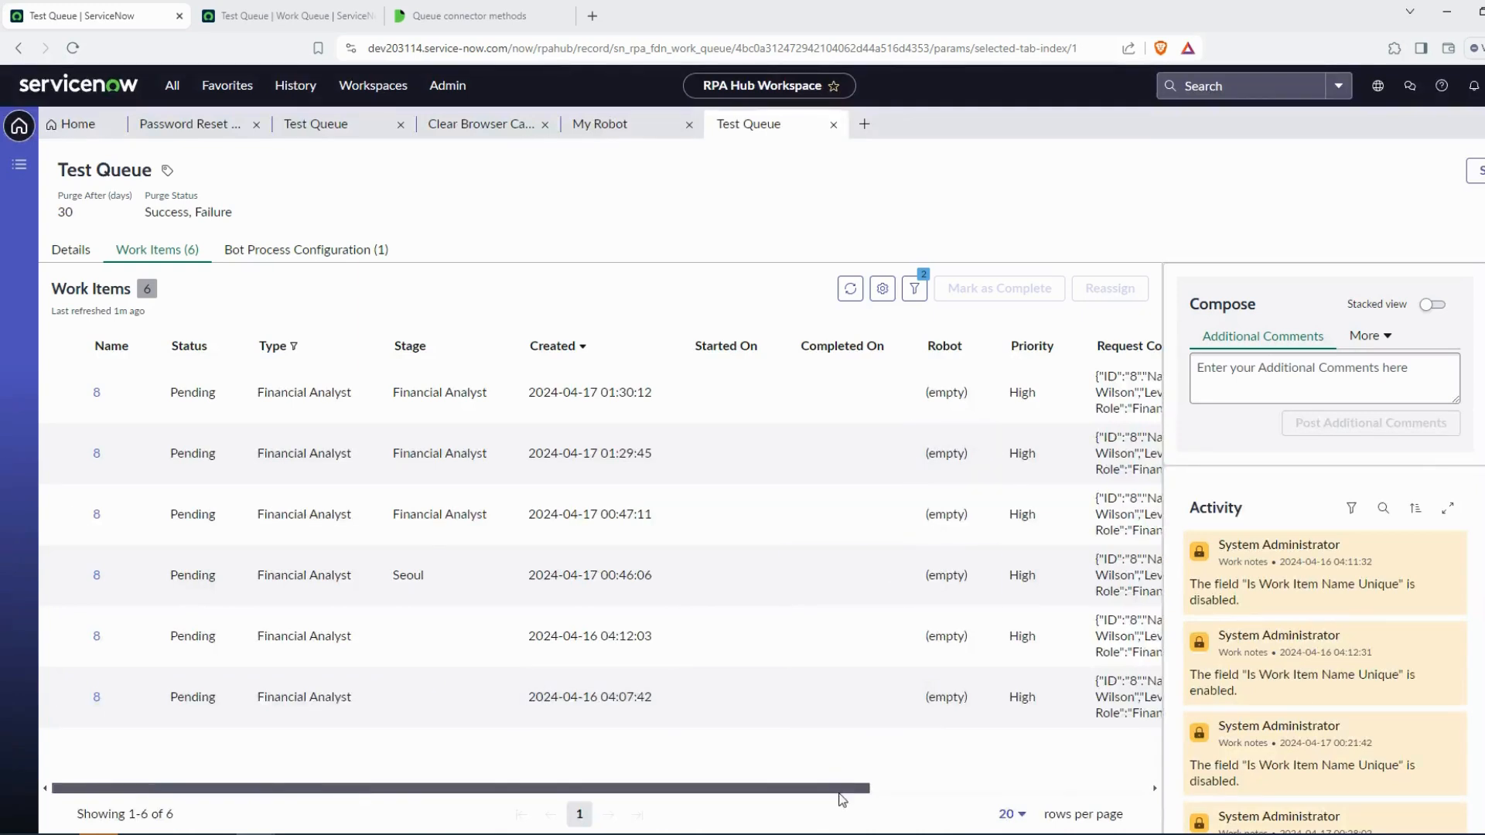
scroll(847, 789, right, 5)
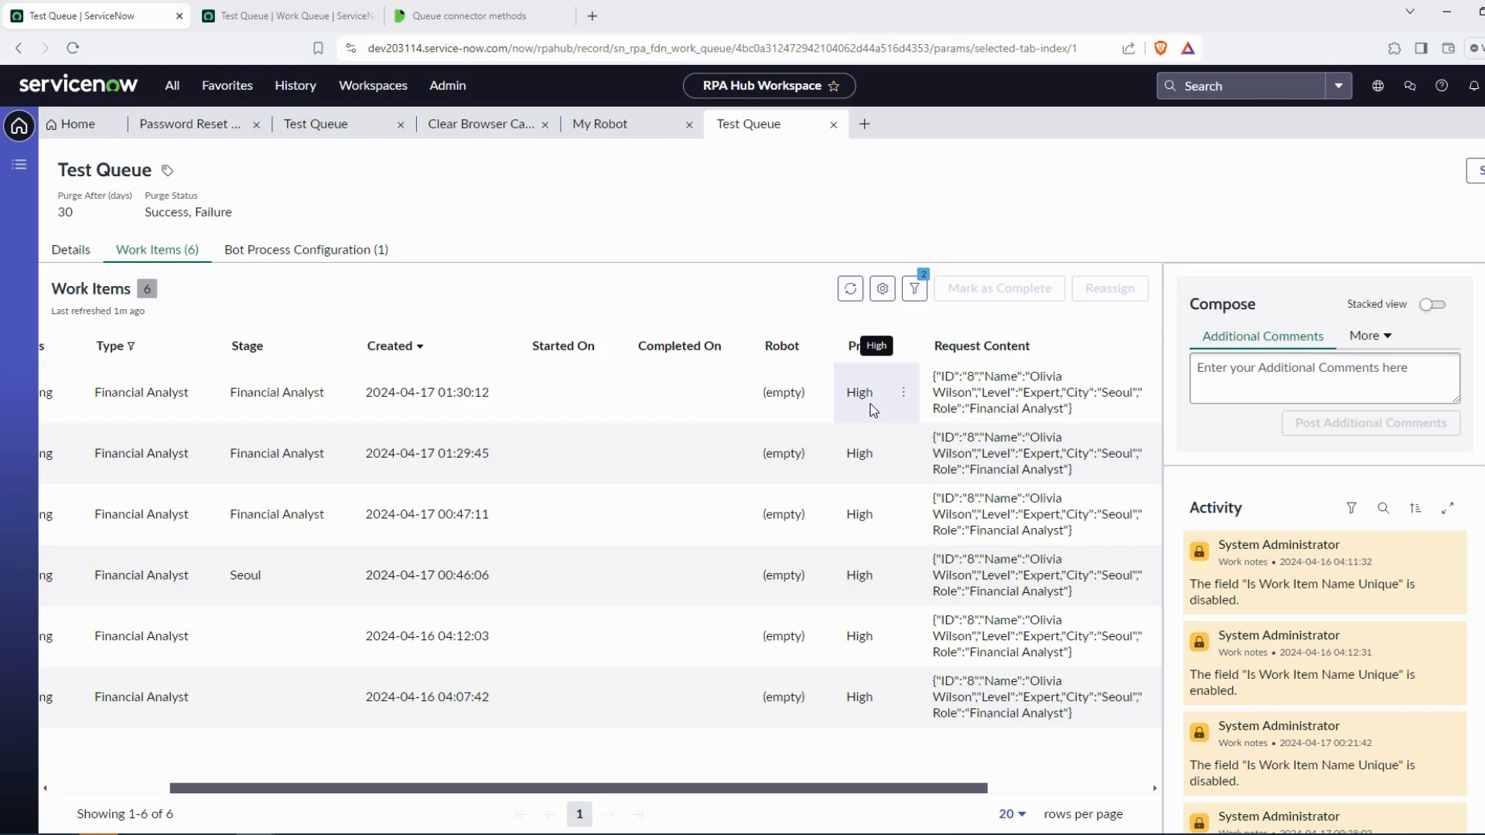
key(alt+Tab)
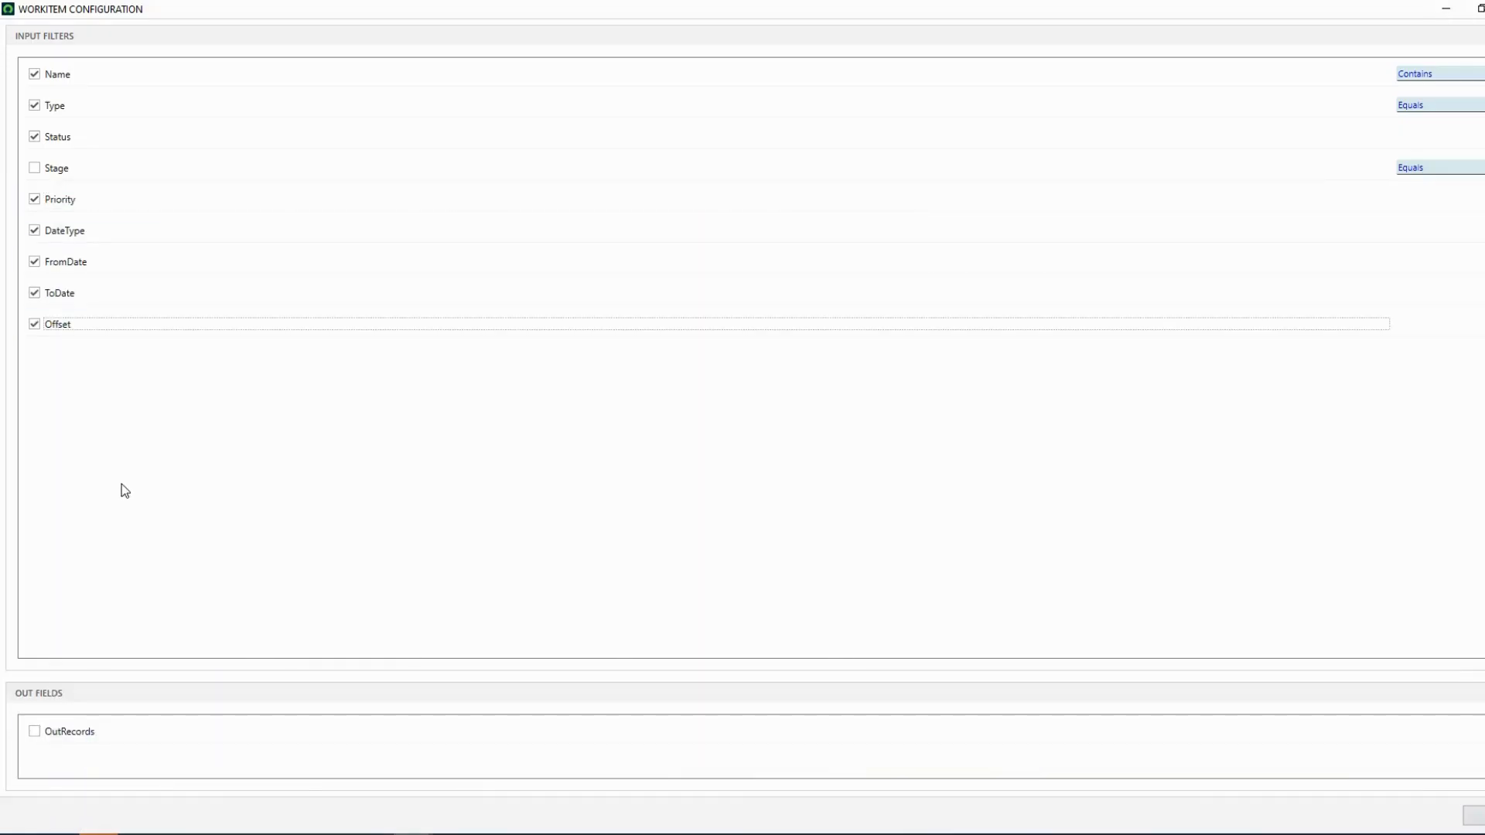
click(34, 730)
click(1473, 816)
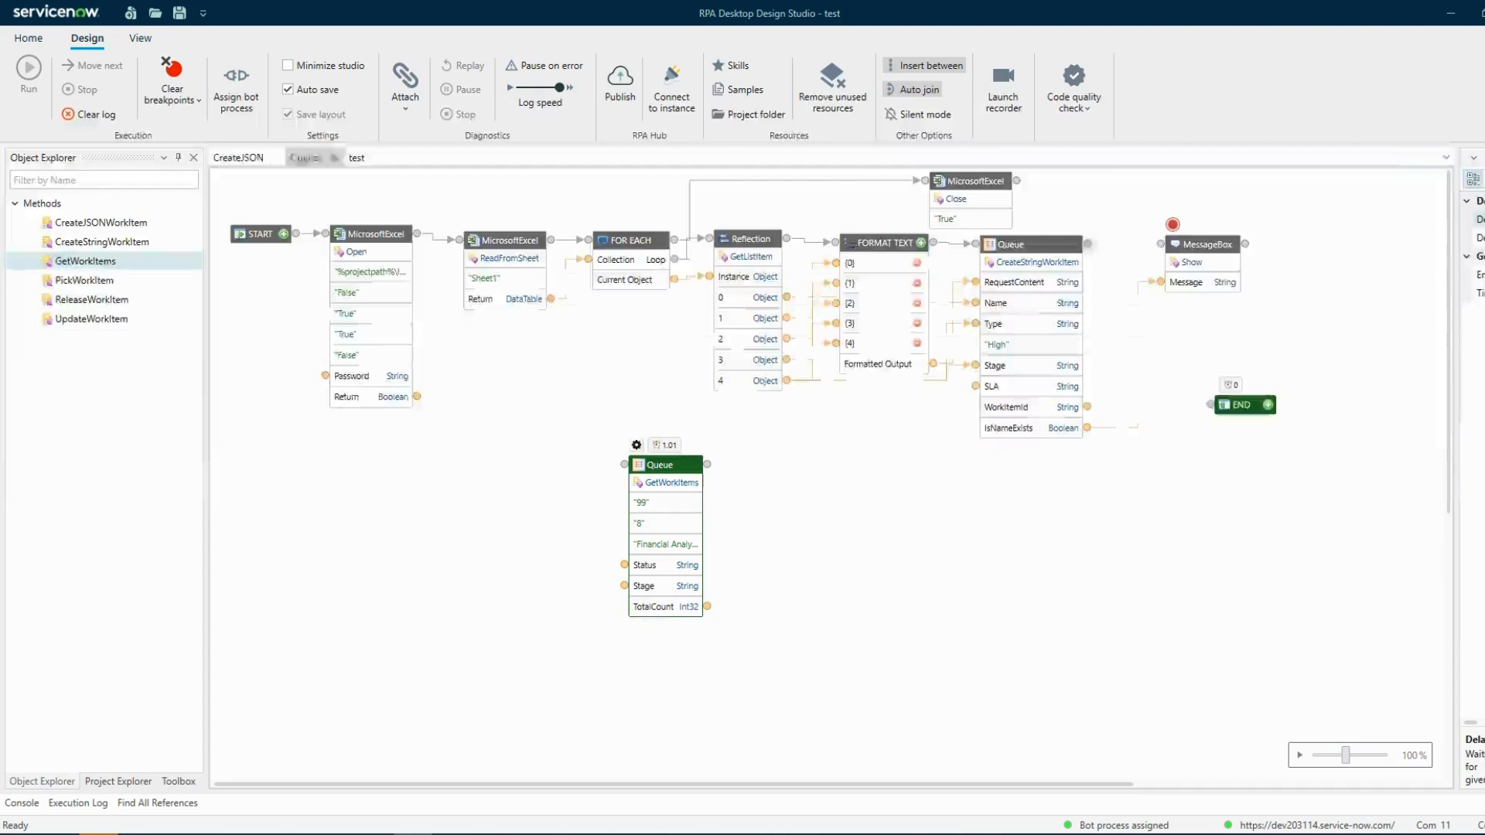
Move the GetWorkItems block and set its Priority input to the static value High
drag(690, 473, 655, 418)
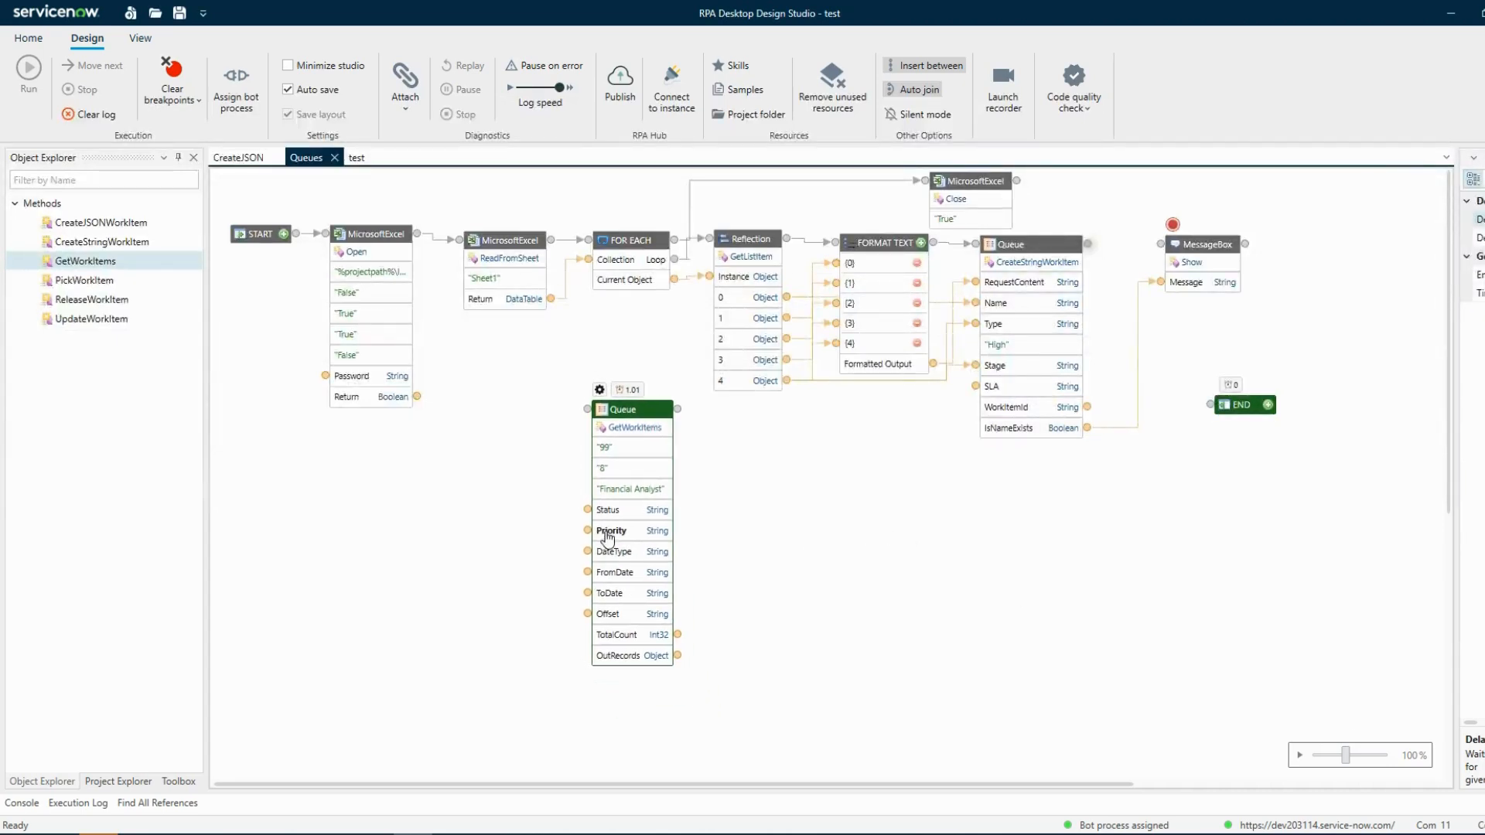
right_click(591, 536)
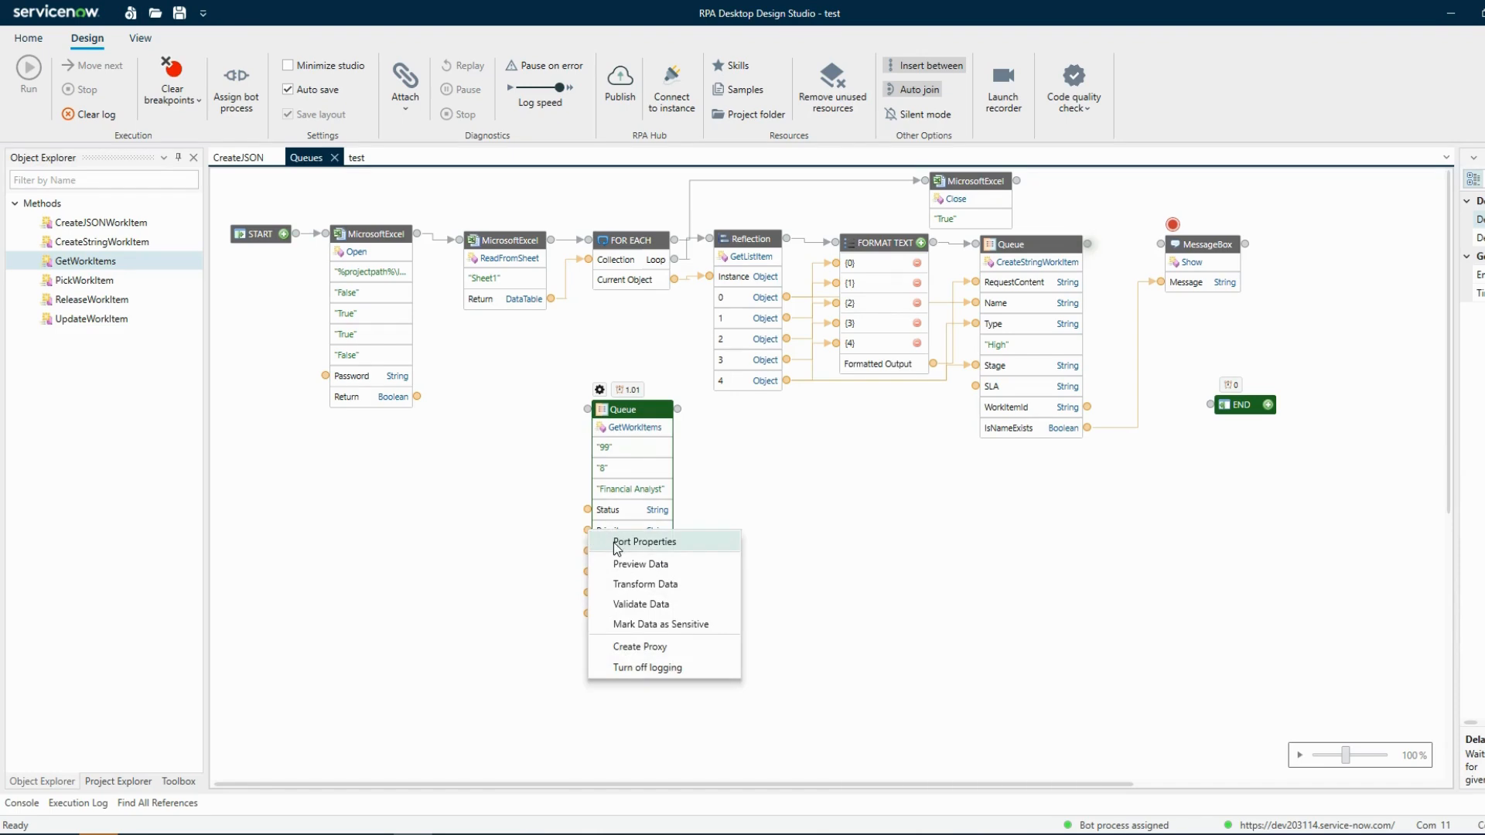
click(623, 541)
click(798, 459)
click(809, 488)
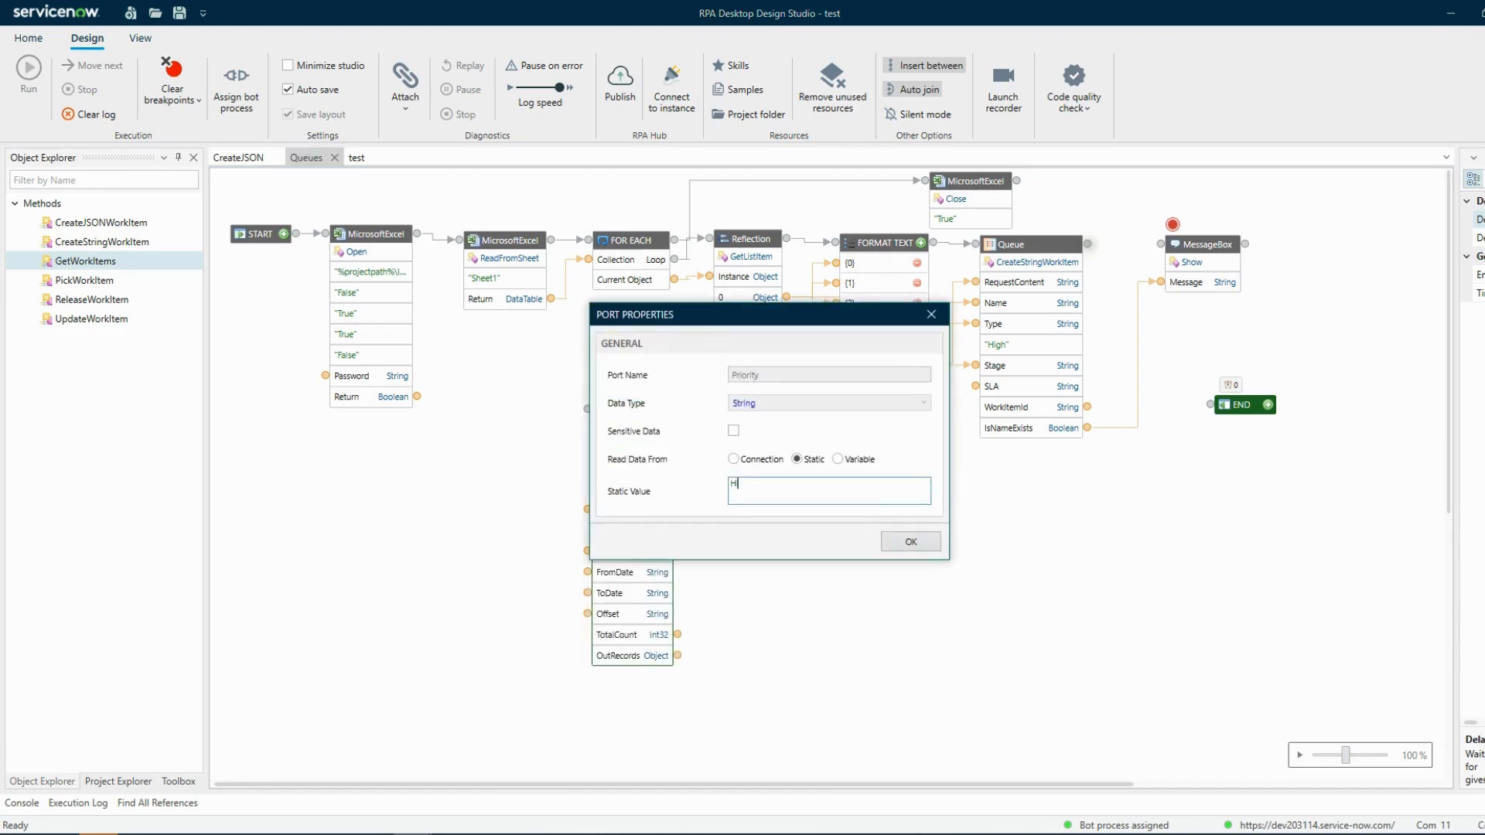
text(High)
click(923, 546)
Inspect the Priority static value options on the CreateStringWorkItem block, then open the CreateJSON tab
drag(1042, 245, 1051, 244)
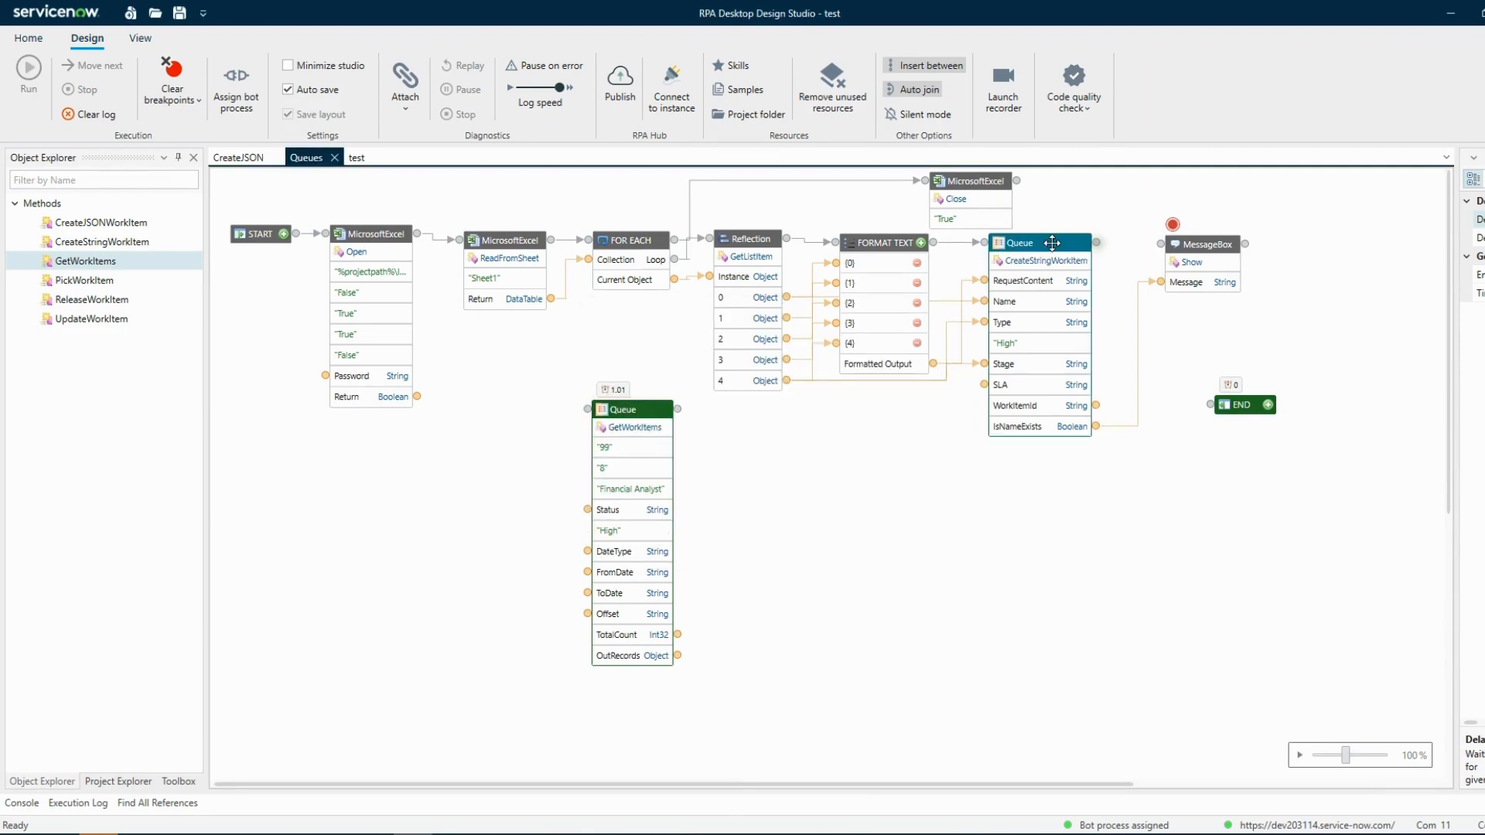
double_click(1009, 344)
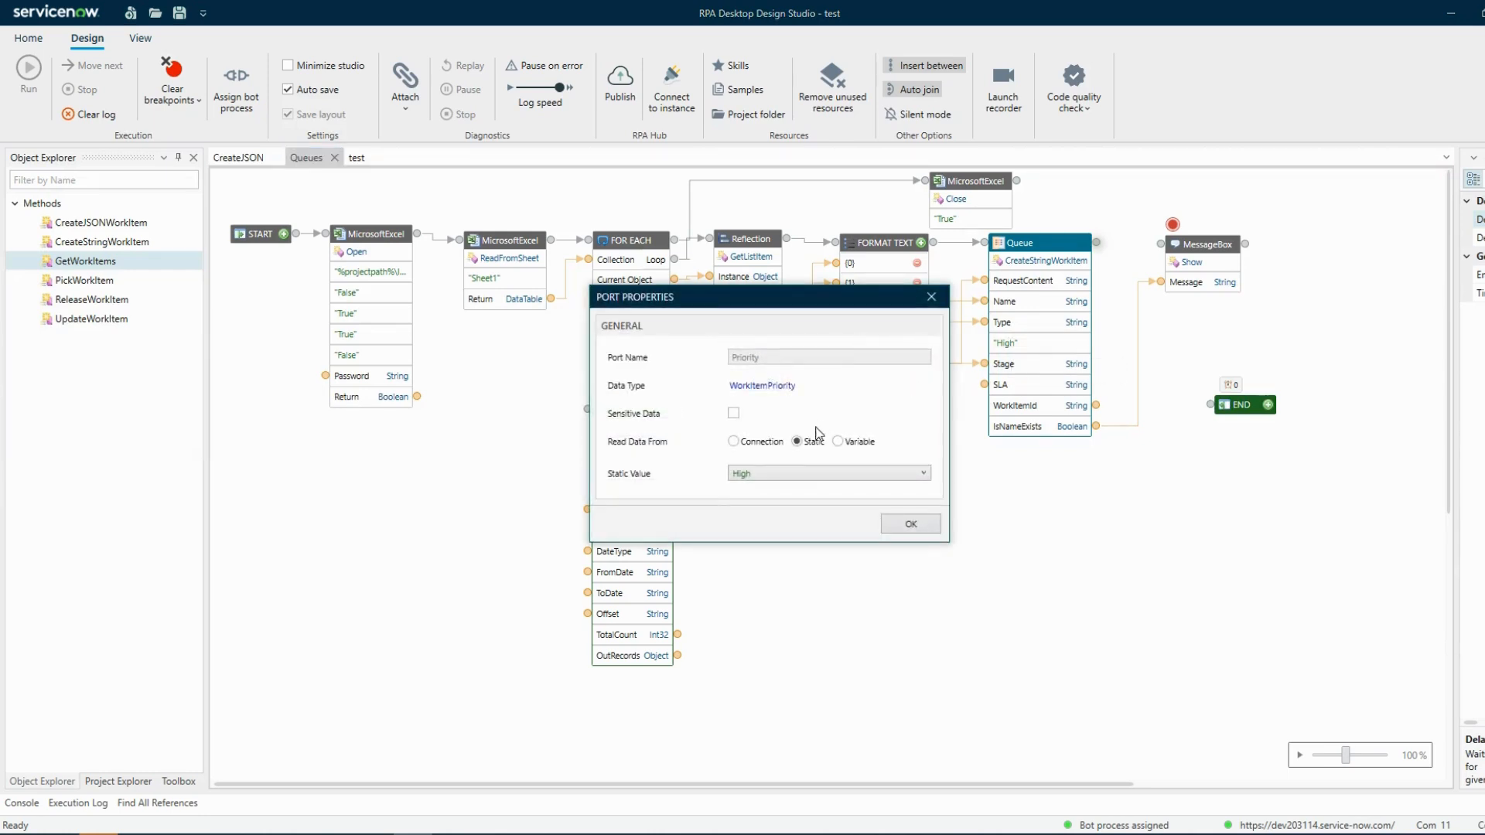
click(818, 473)
click(702, 459)
click(896, 526)
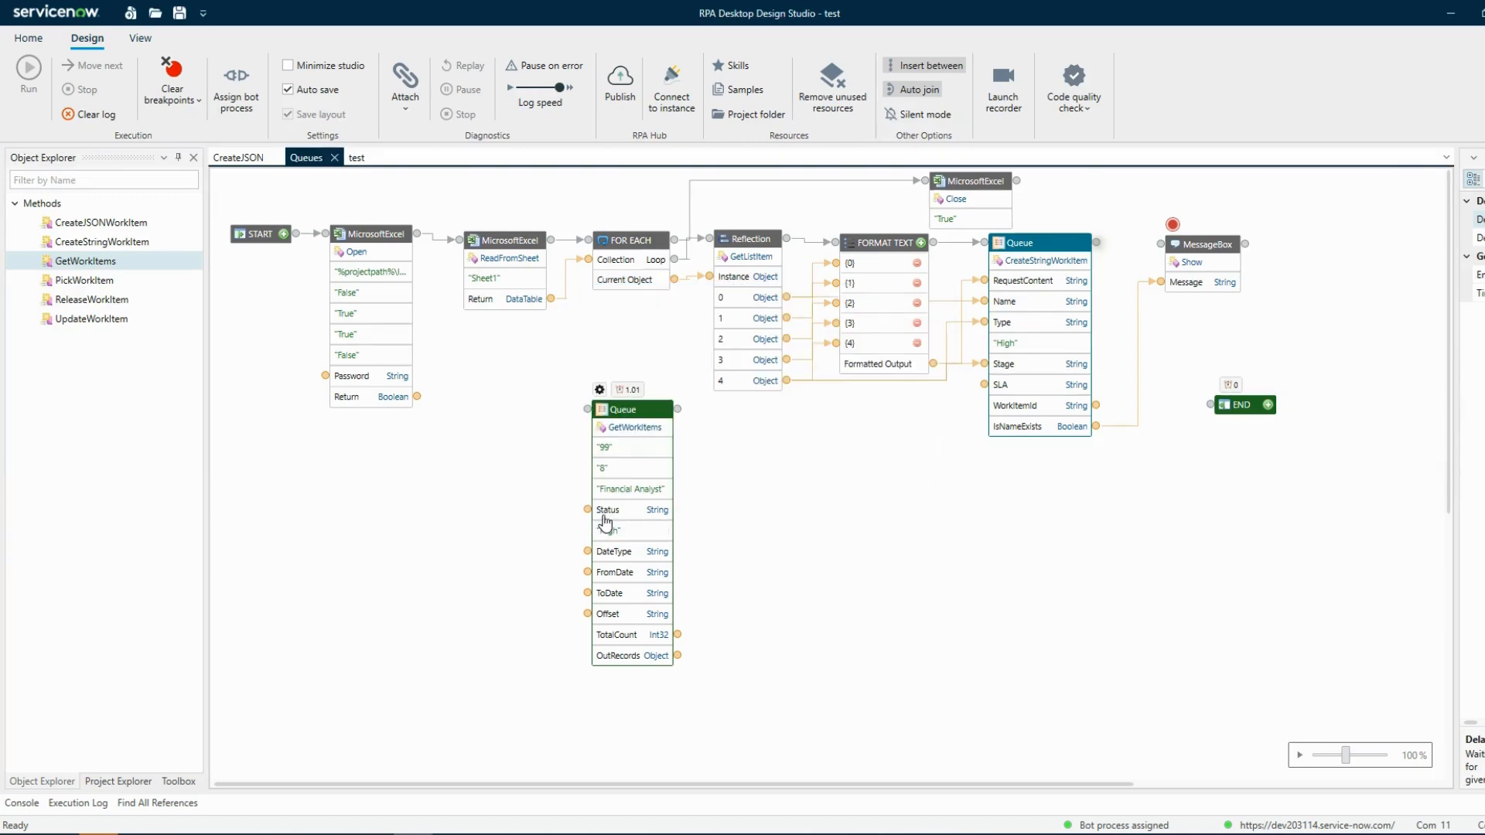
click(230, 162)
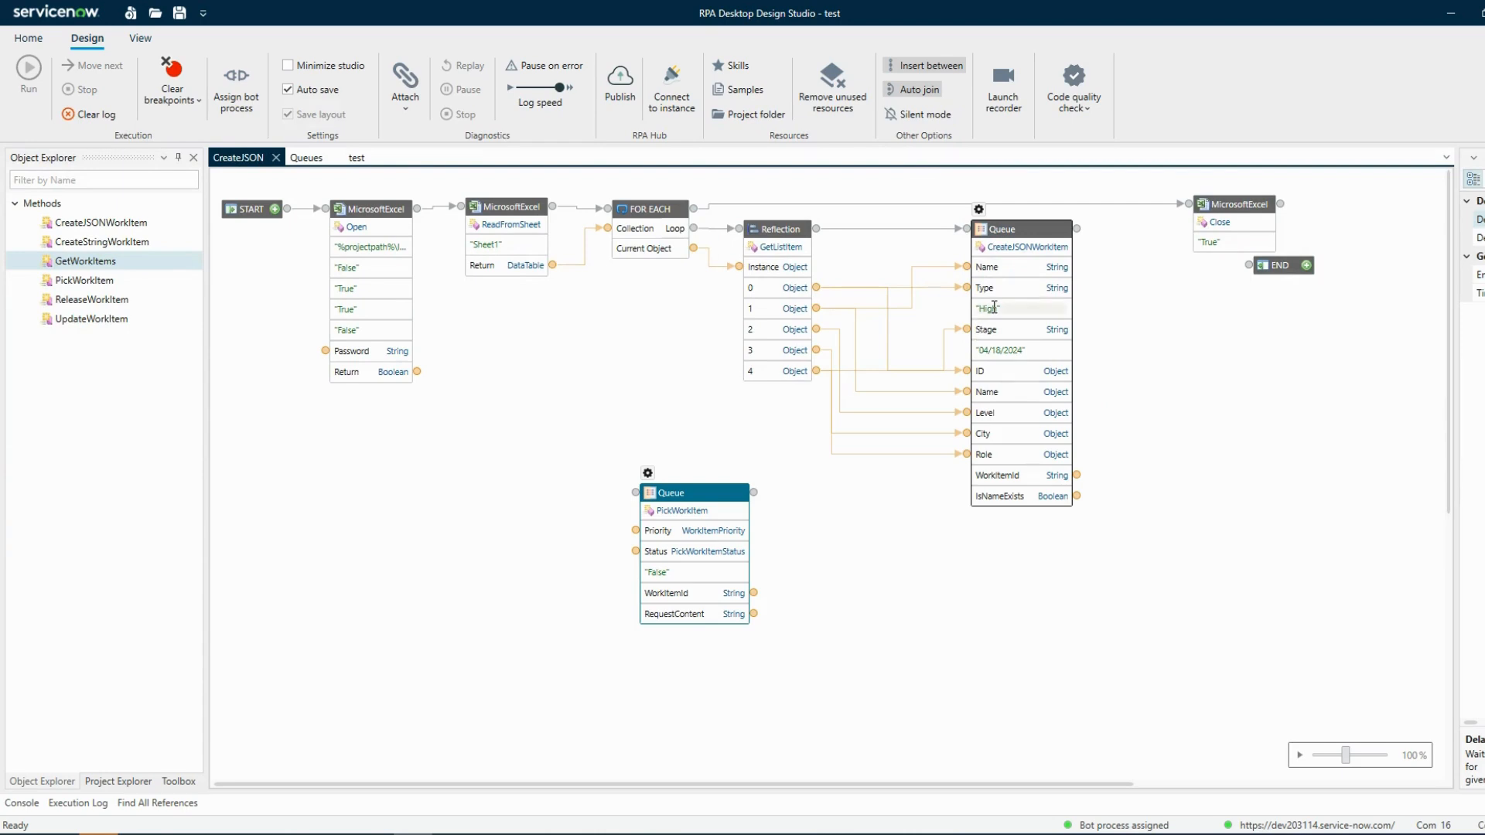
Run the GetWorkItems block on its own in the Queues tab and review its error in the component log
click(306, 157)
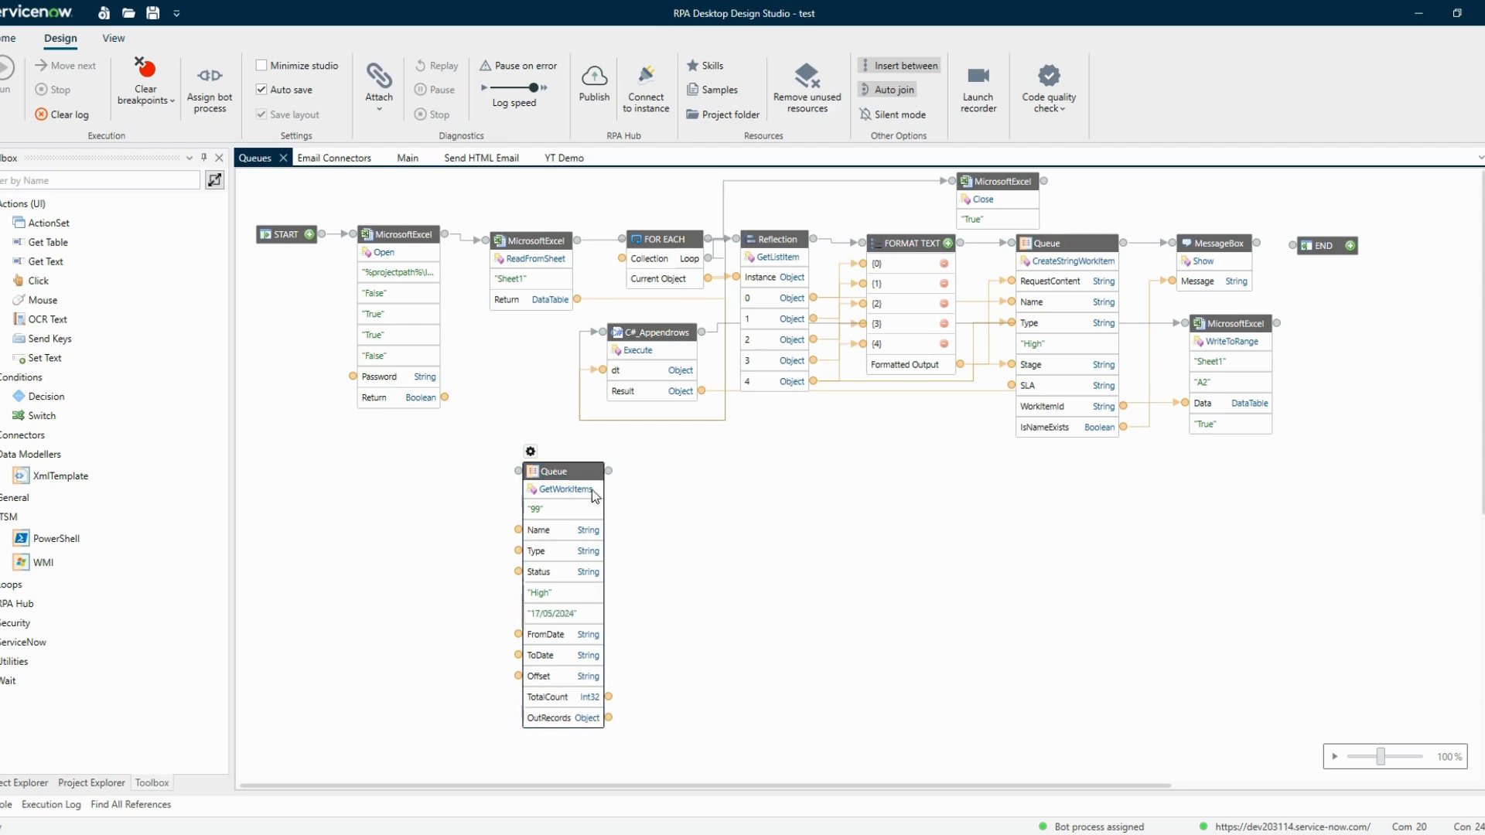
right_click(576, 468)
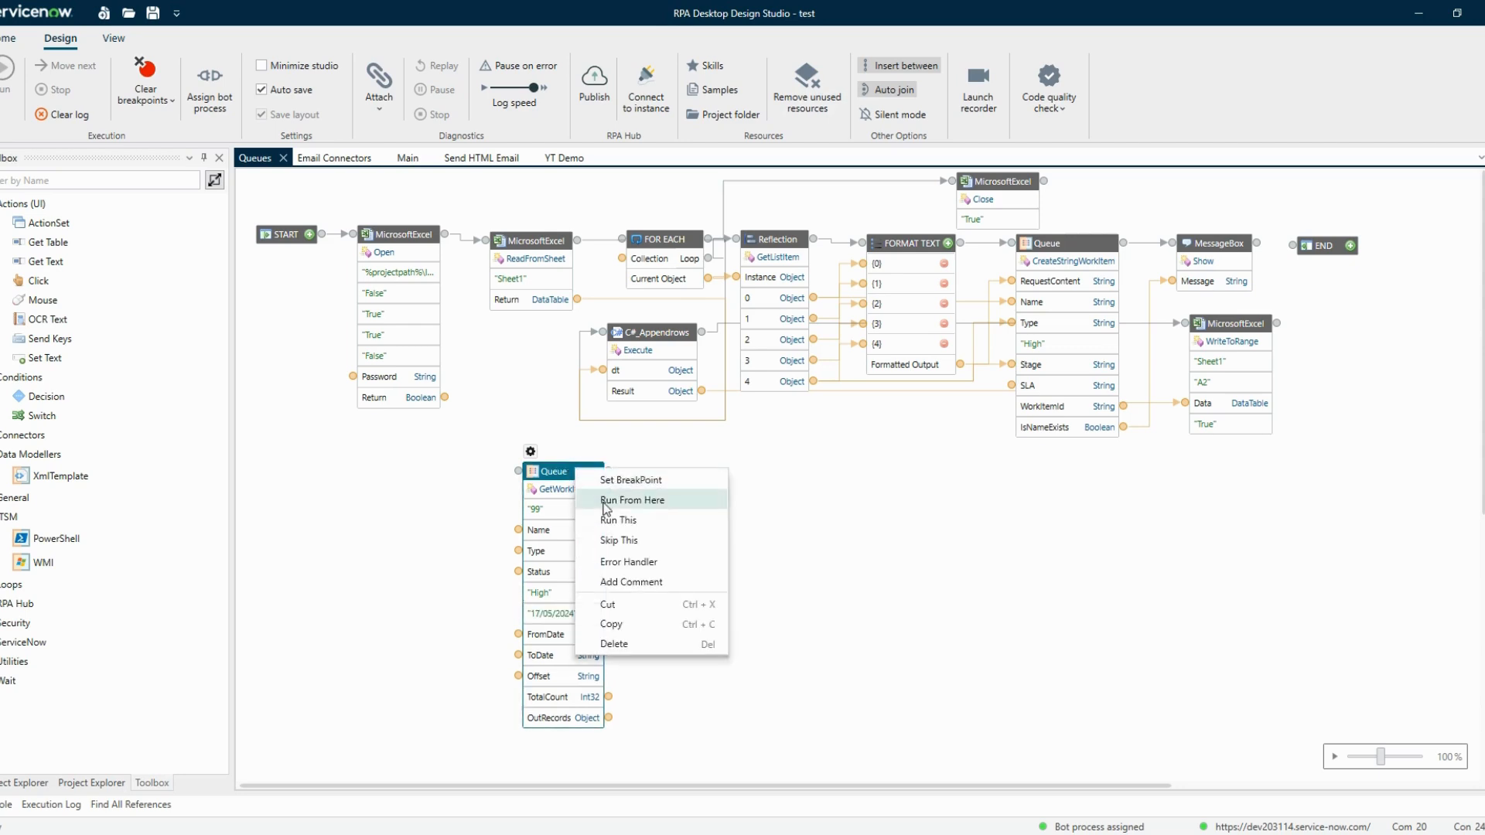
click(608, 517)
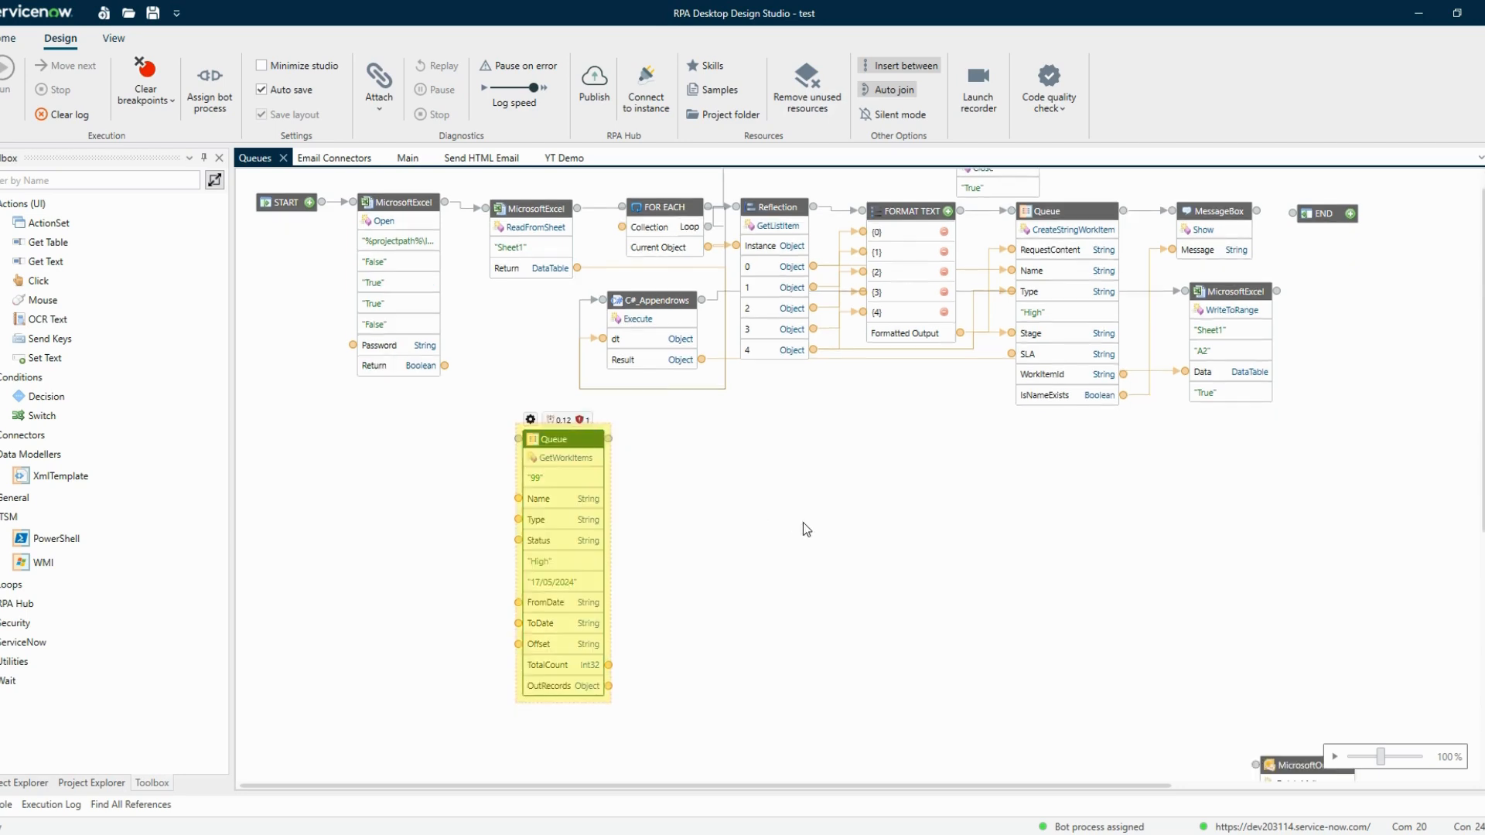
scroll(805, 529, up, 1)
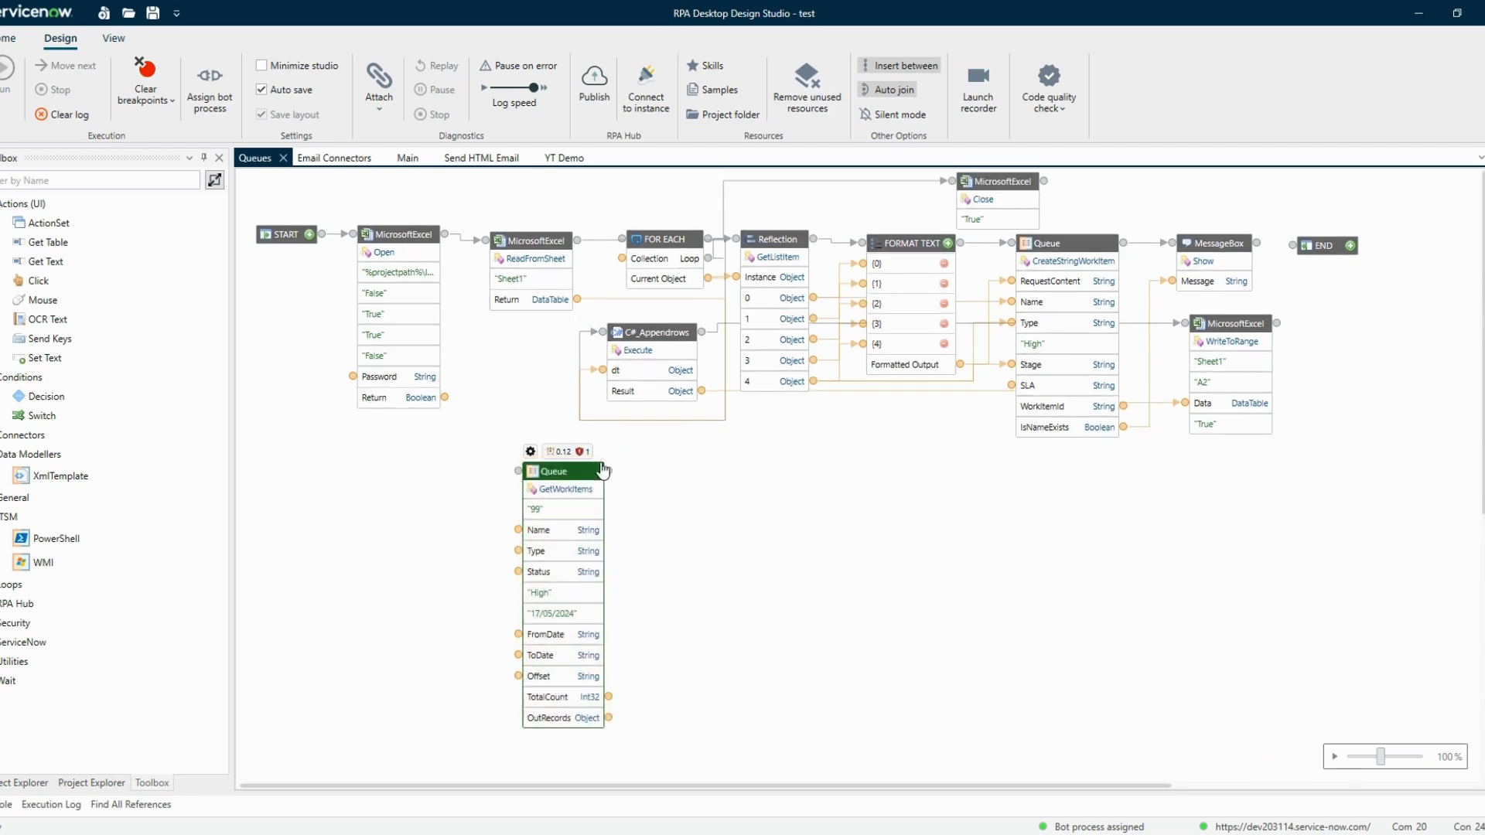
click(582, 452)
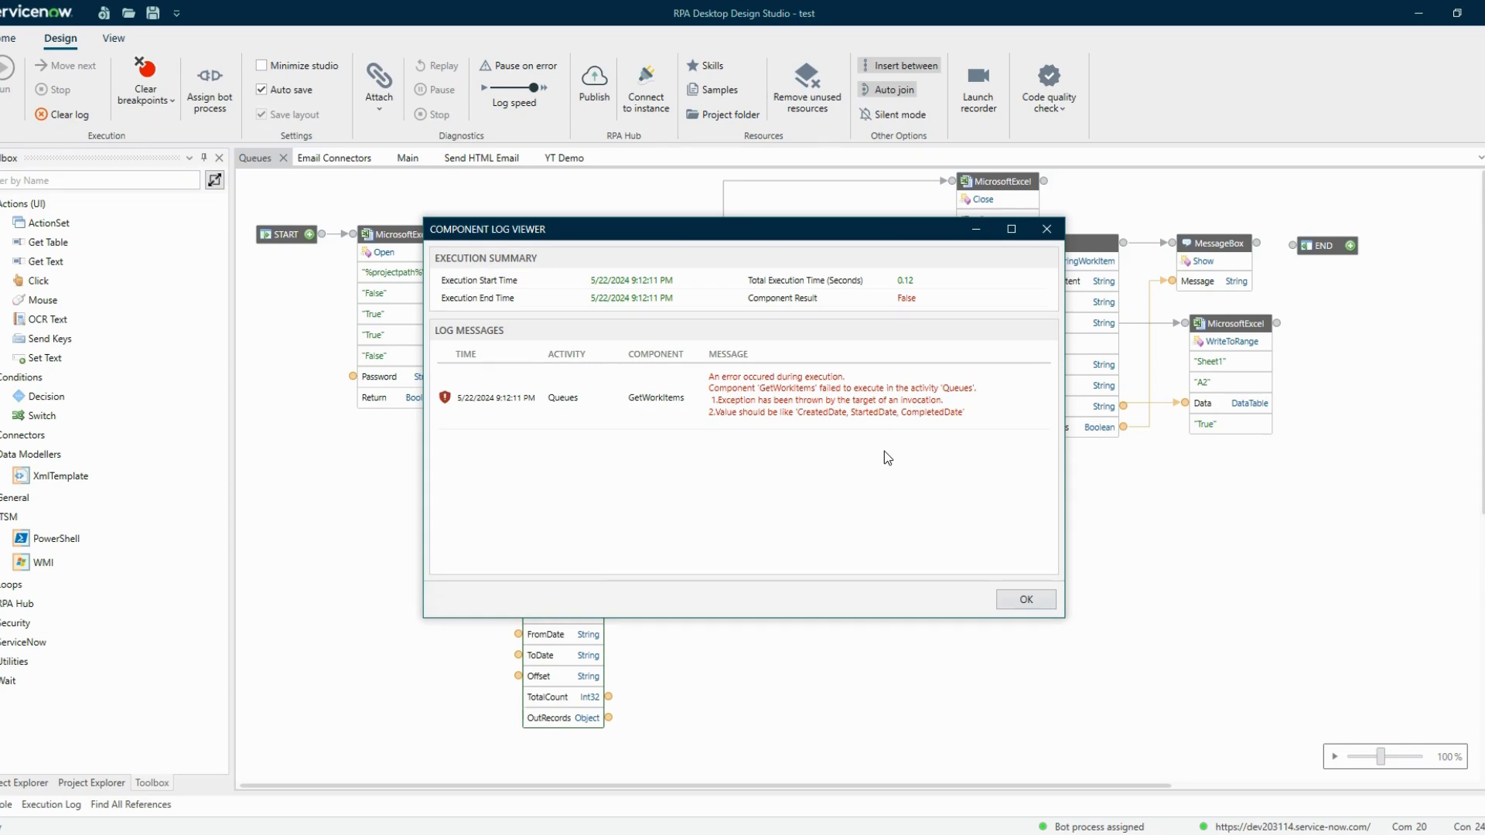
drag(696, 229, 901, 292)
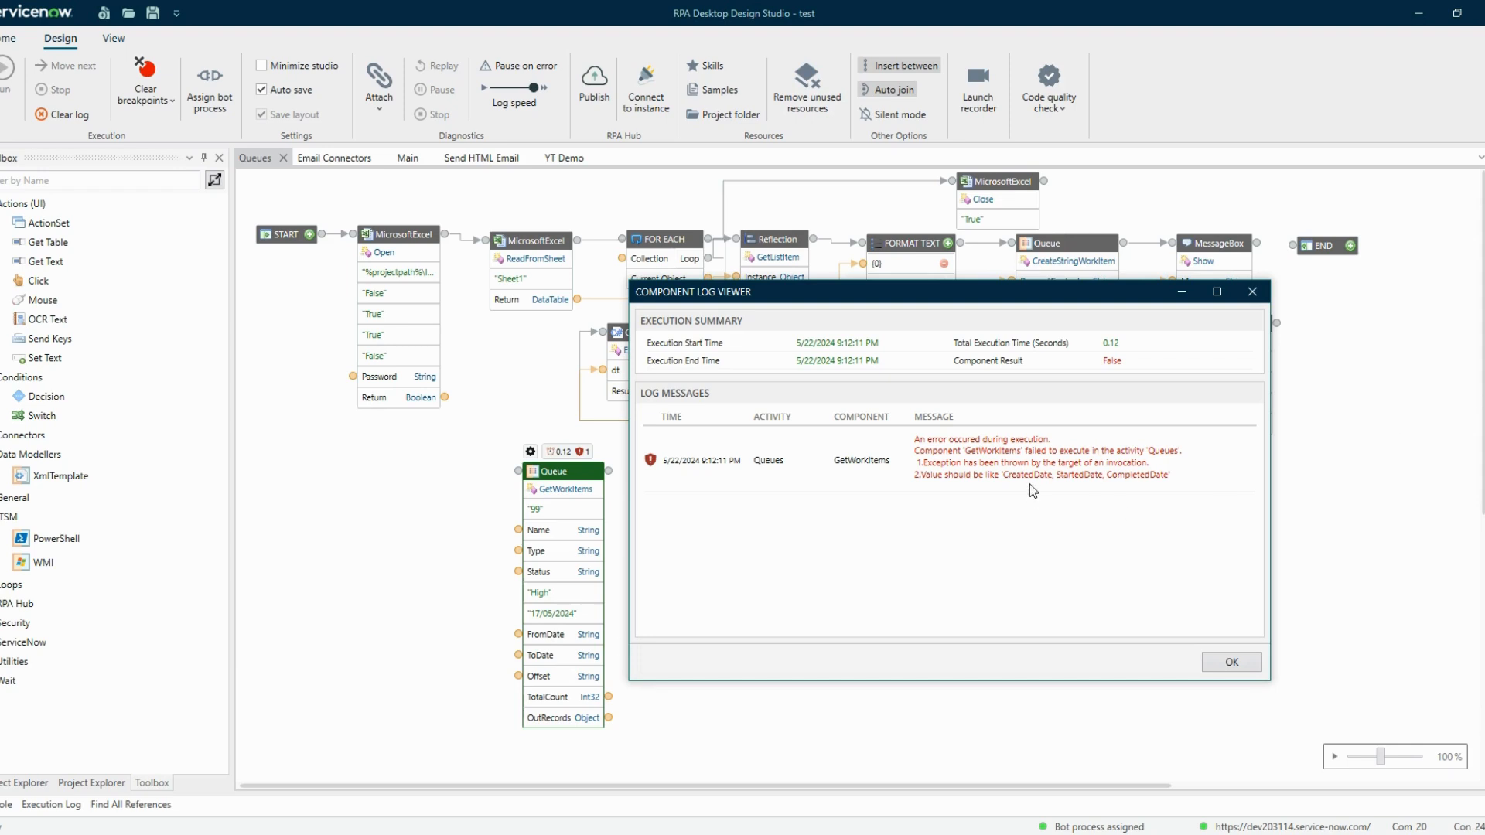
click(1232, 663)
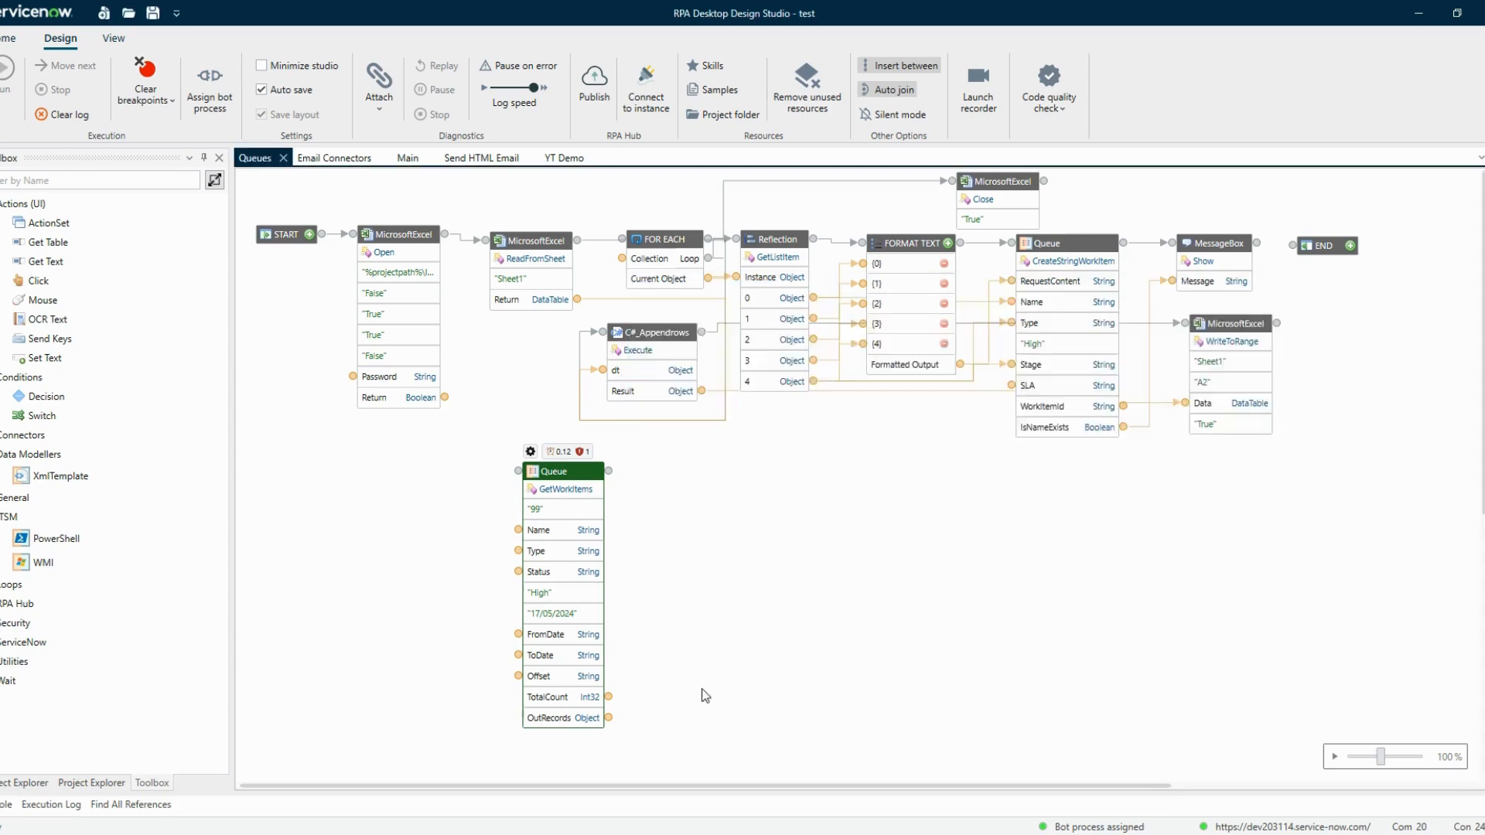
Set the GetWorkItems DateType input to CreatedDate
click(554, 614)
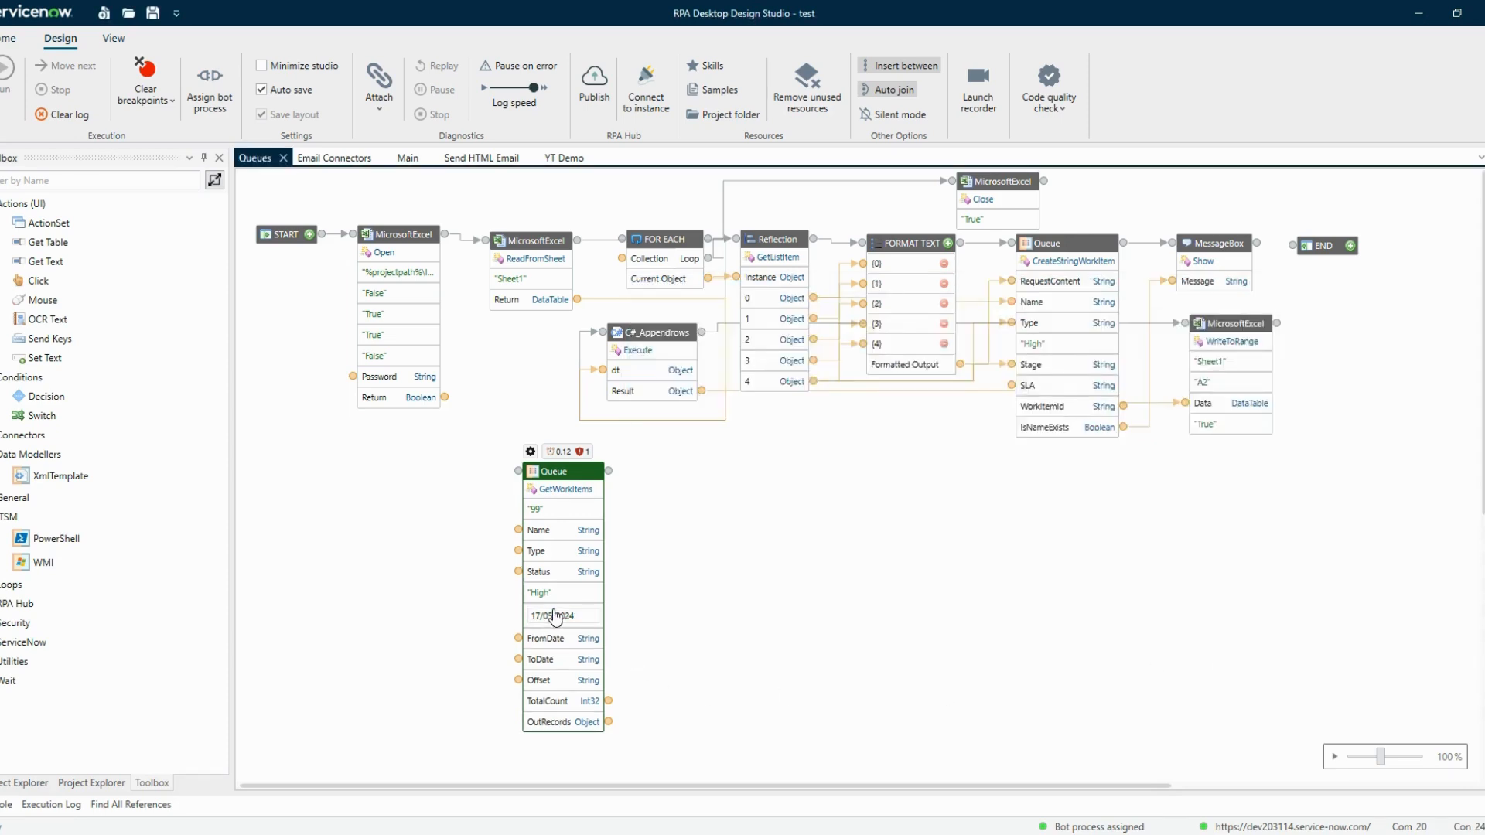
key(ctrl+a)
text(c)
text(reatedDate)
drag(578, 474, 572, 452)
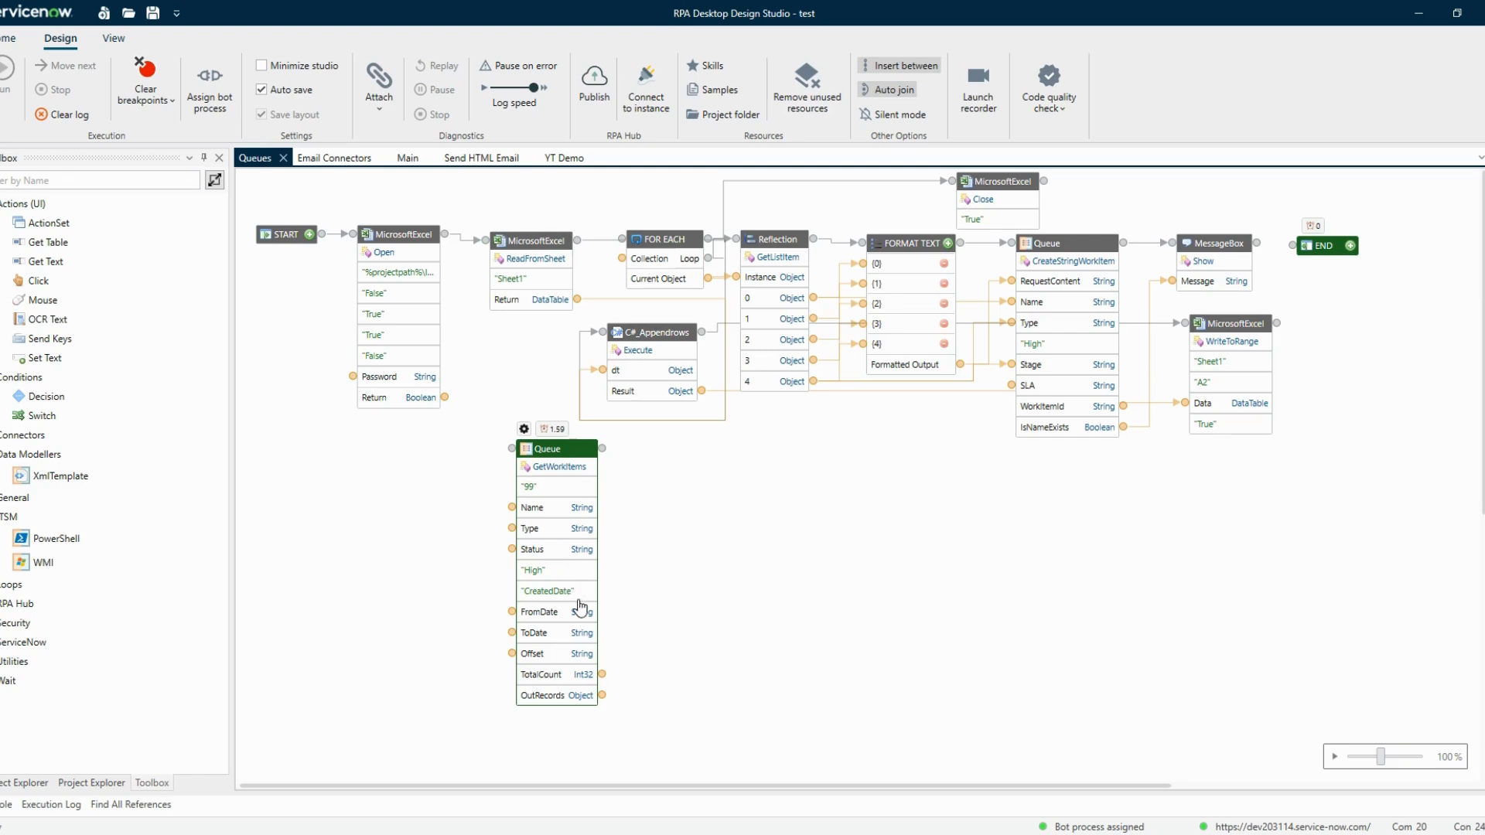
click(568, 591)
drag(550, 591, 496, 600)
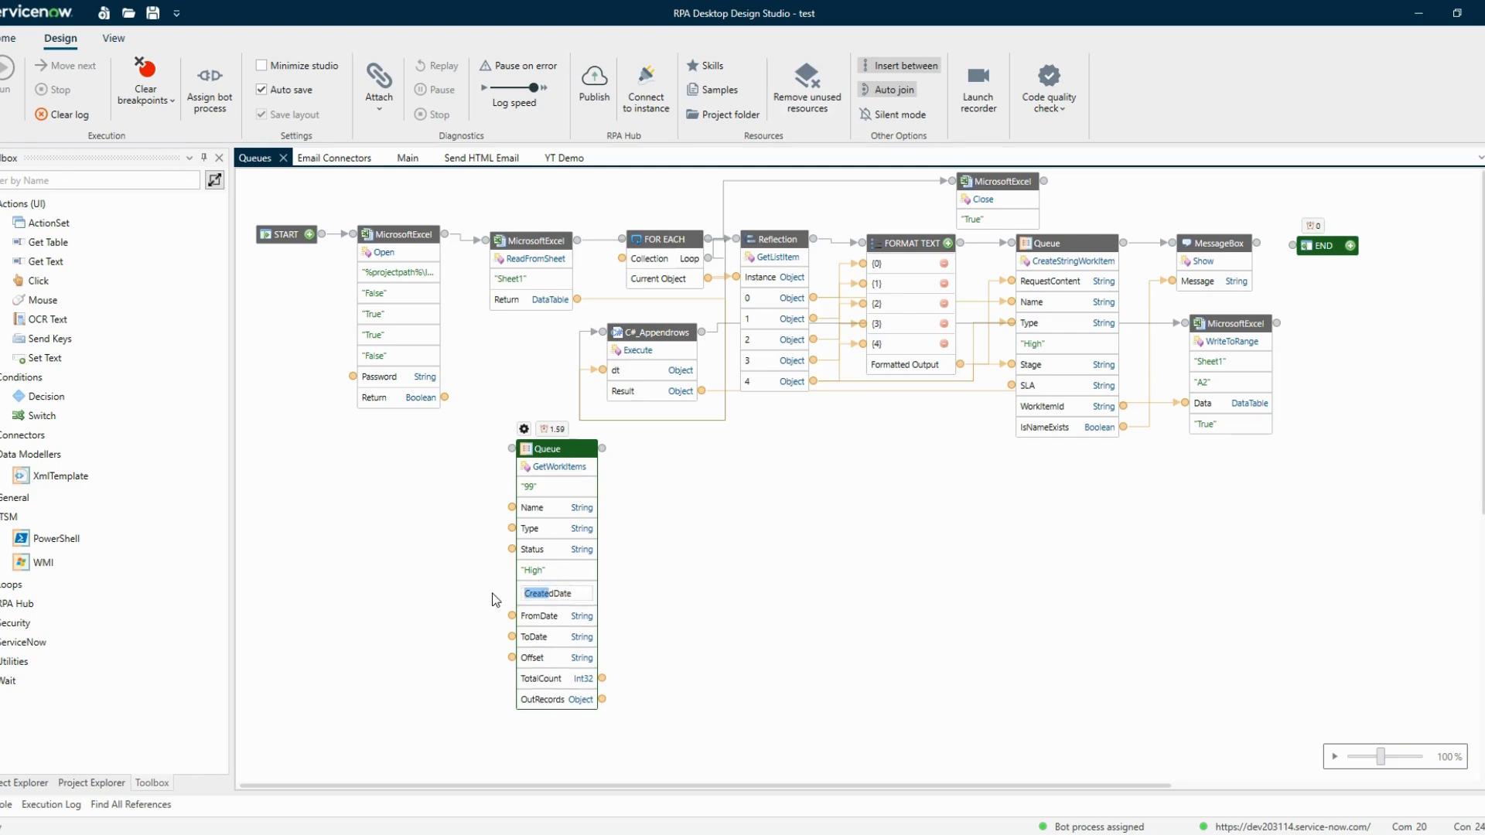
key(Right)
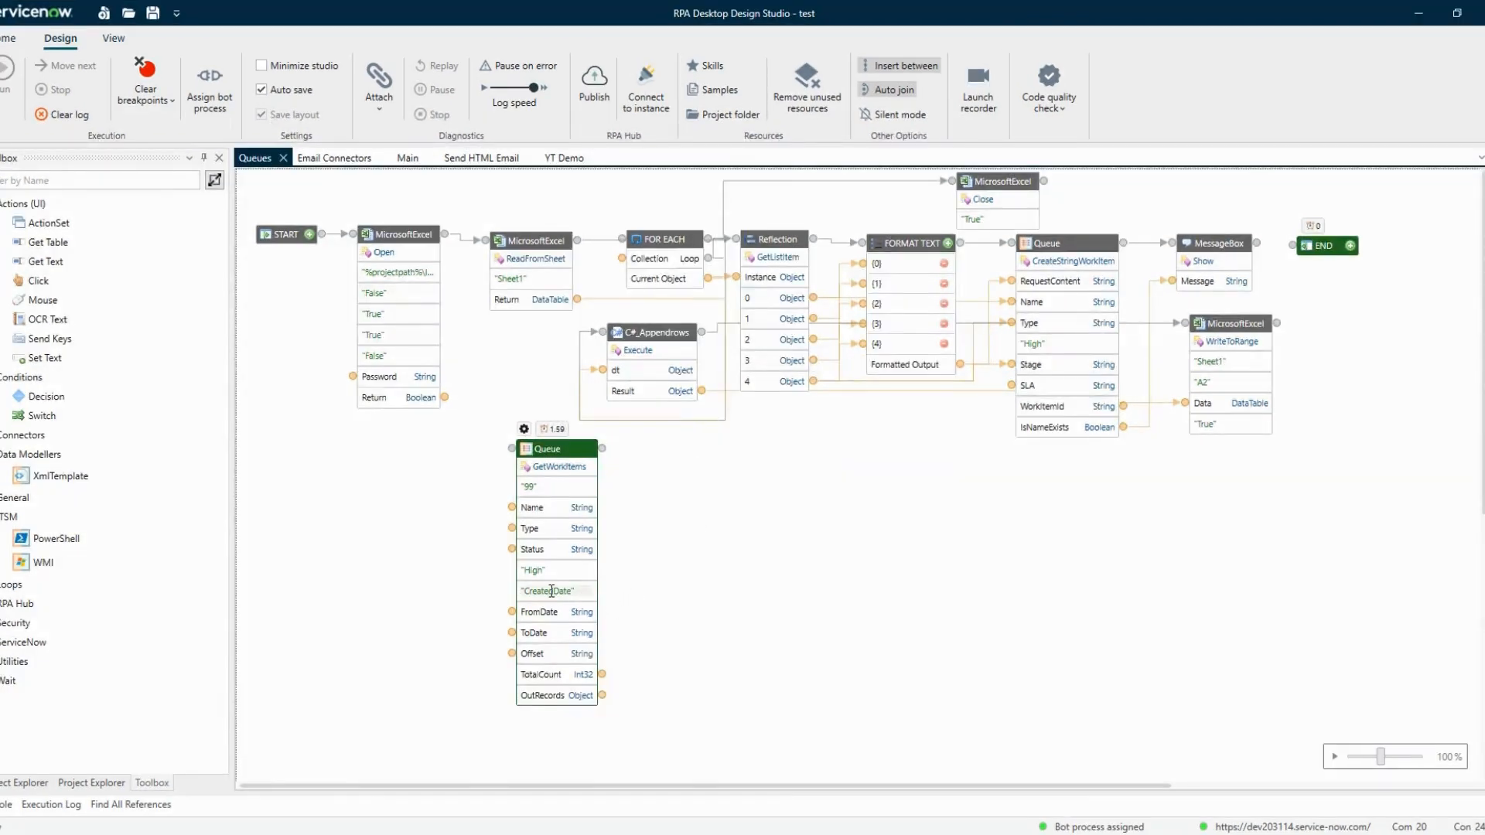
Check the work items' creation dates in the Test Queue, then set the FromDate input to 04/16/2024
key(alt+Tab)
double_click(563, 392)
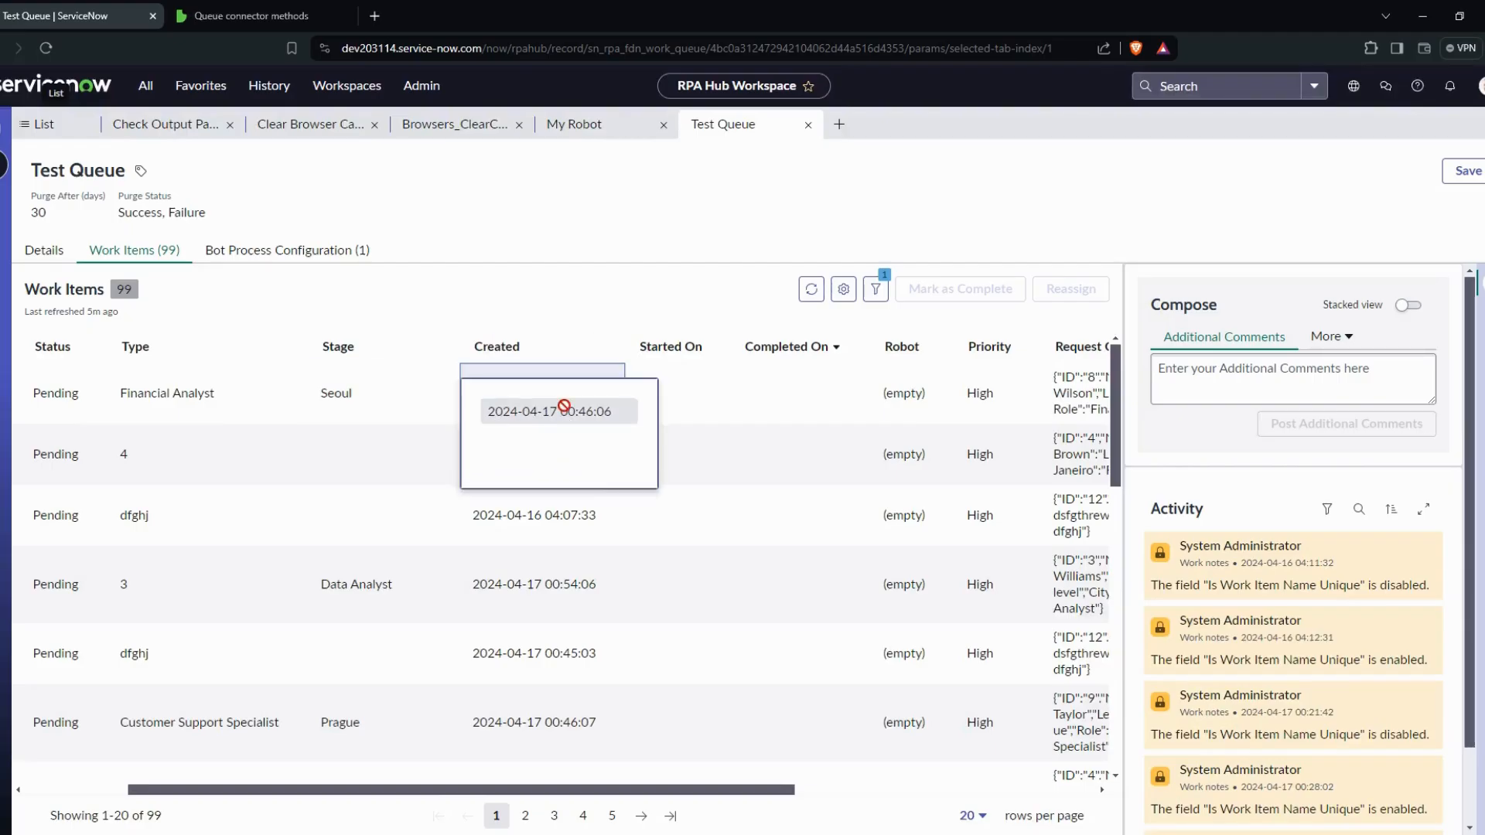
key(alt+Tab)
click(551, 565)
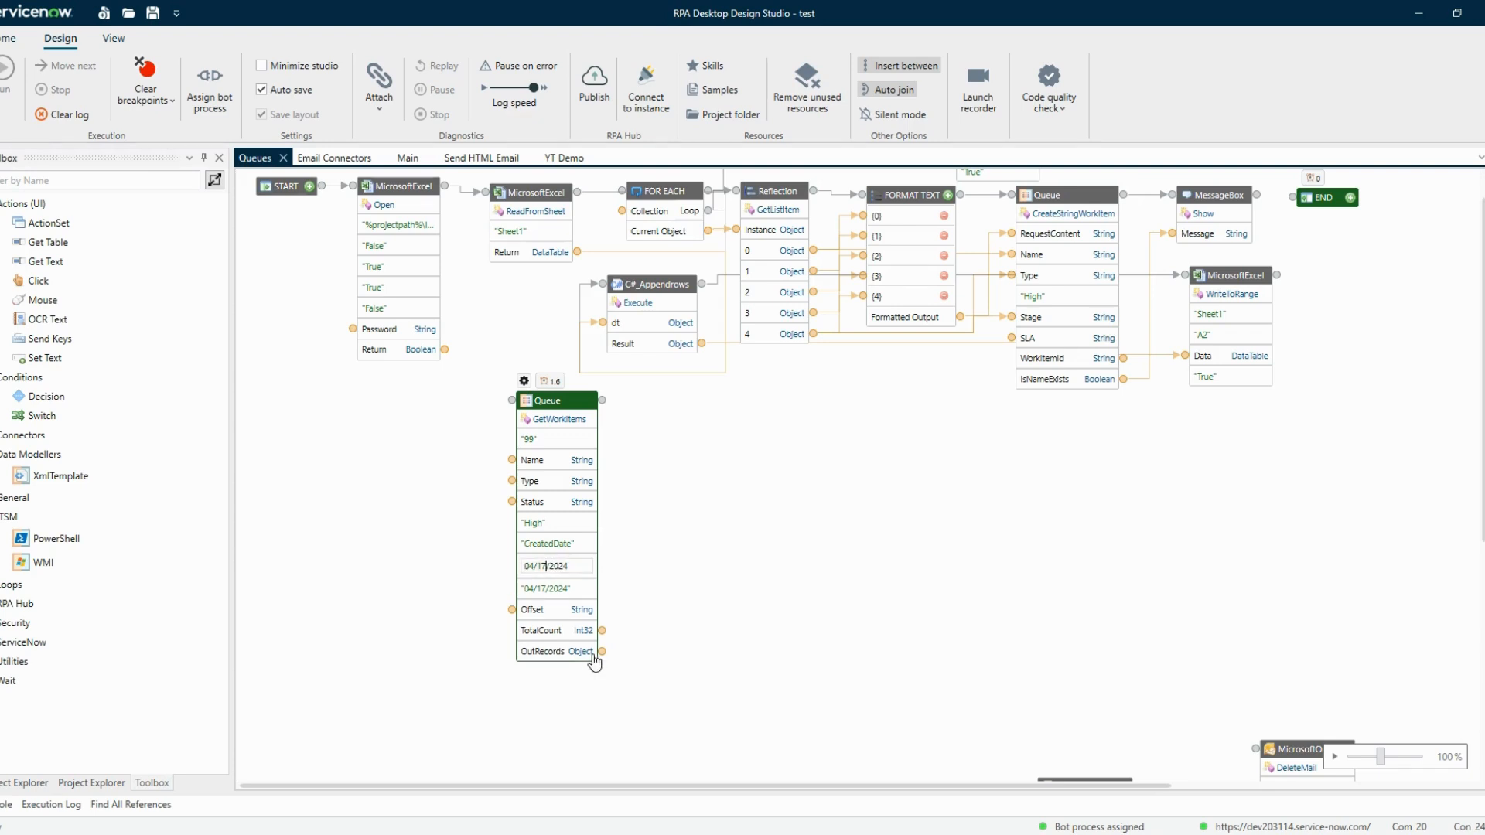
text(6)
click(629, 604)
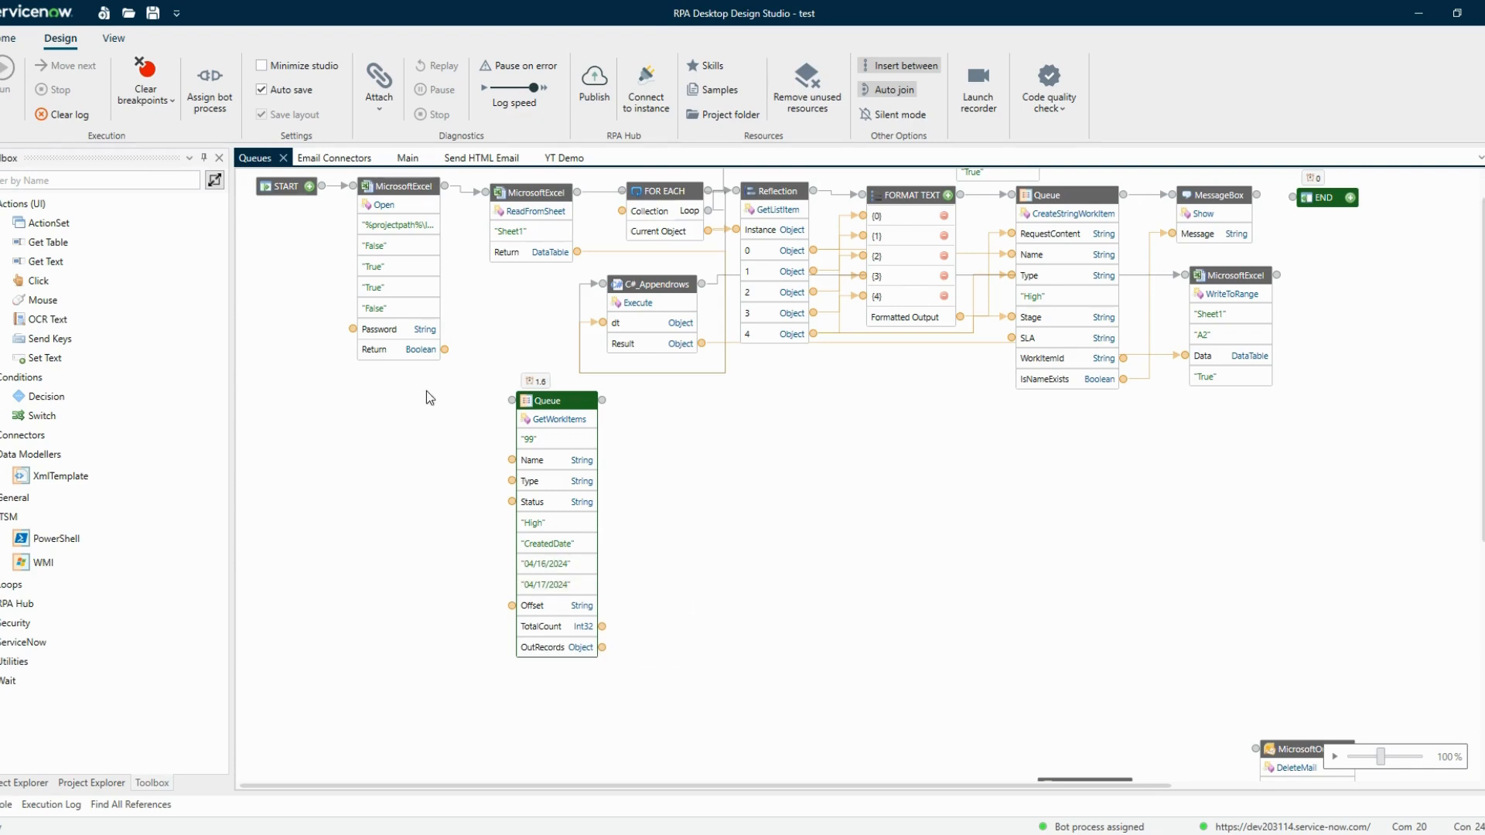
Run the bot and compare the GetWorkItems result with the Test Queue's work item list
click(77, 117)
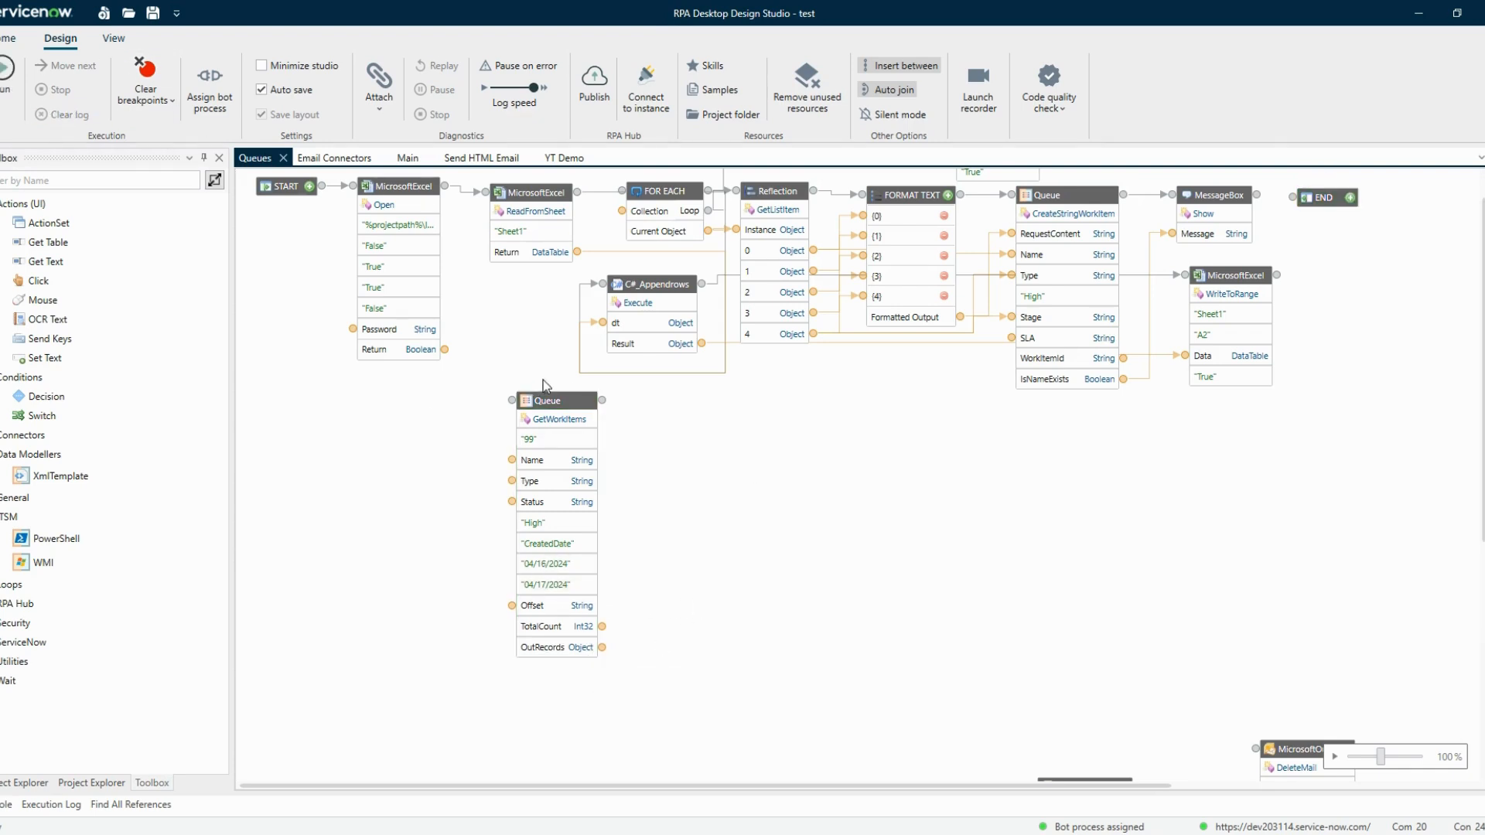
click(561, 404)
right_click(561, 404)
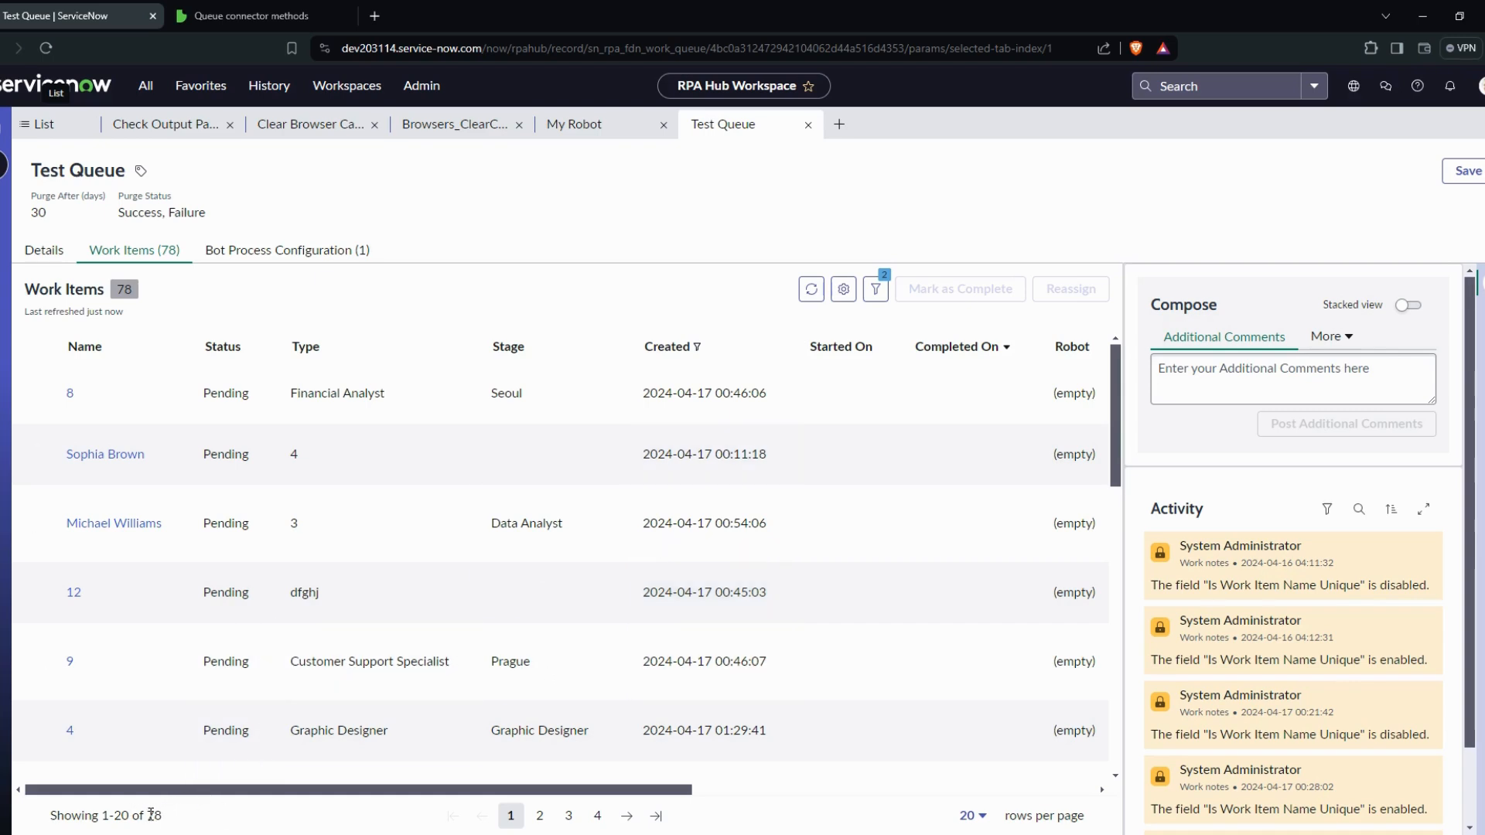
key(alt+Tab)
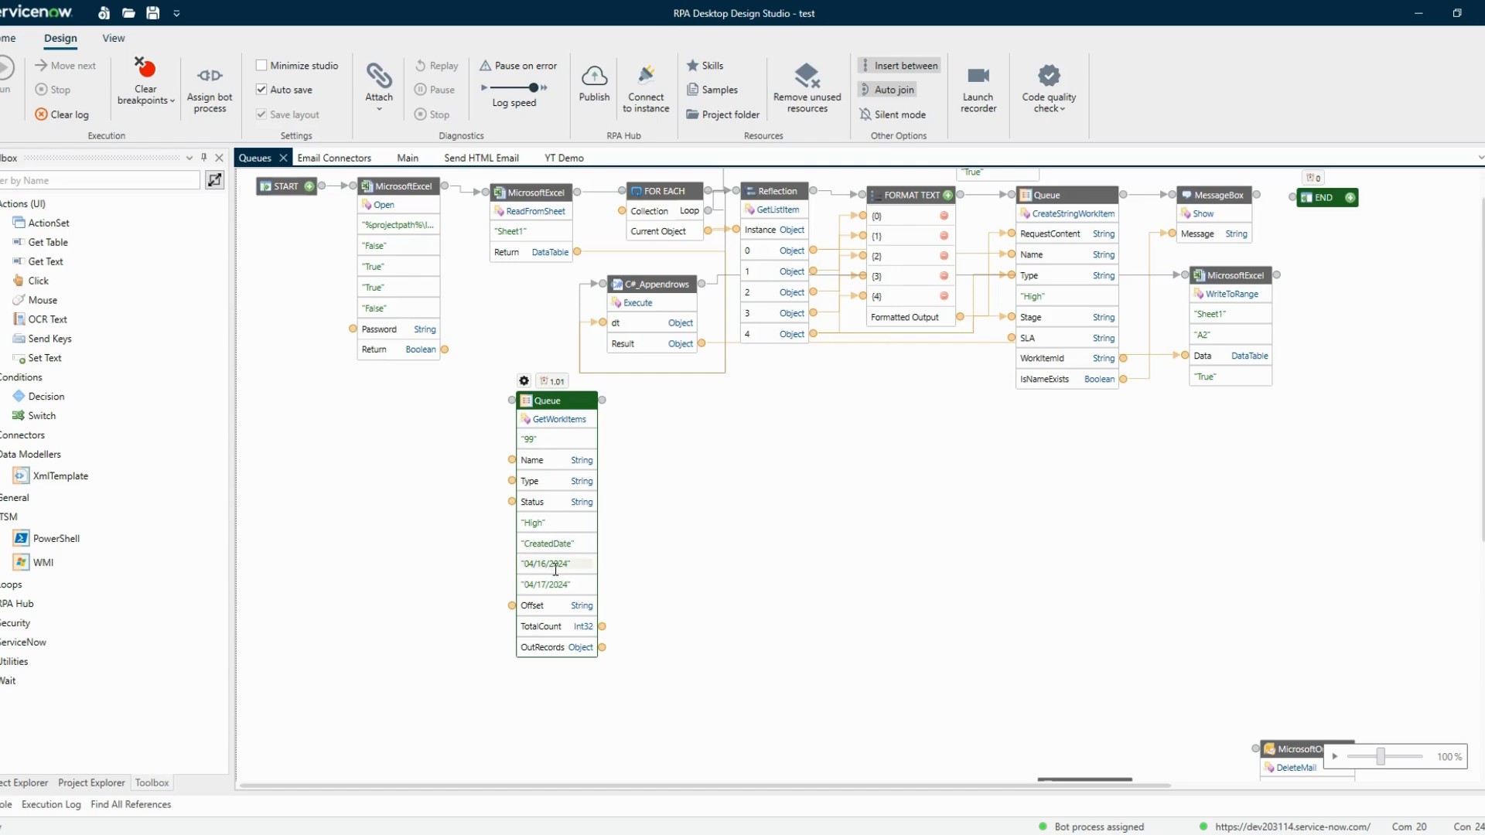
Examine the Offset input and read its description in the Queue connector documentation
click(556, 569)
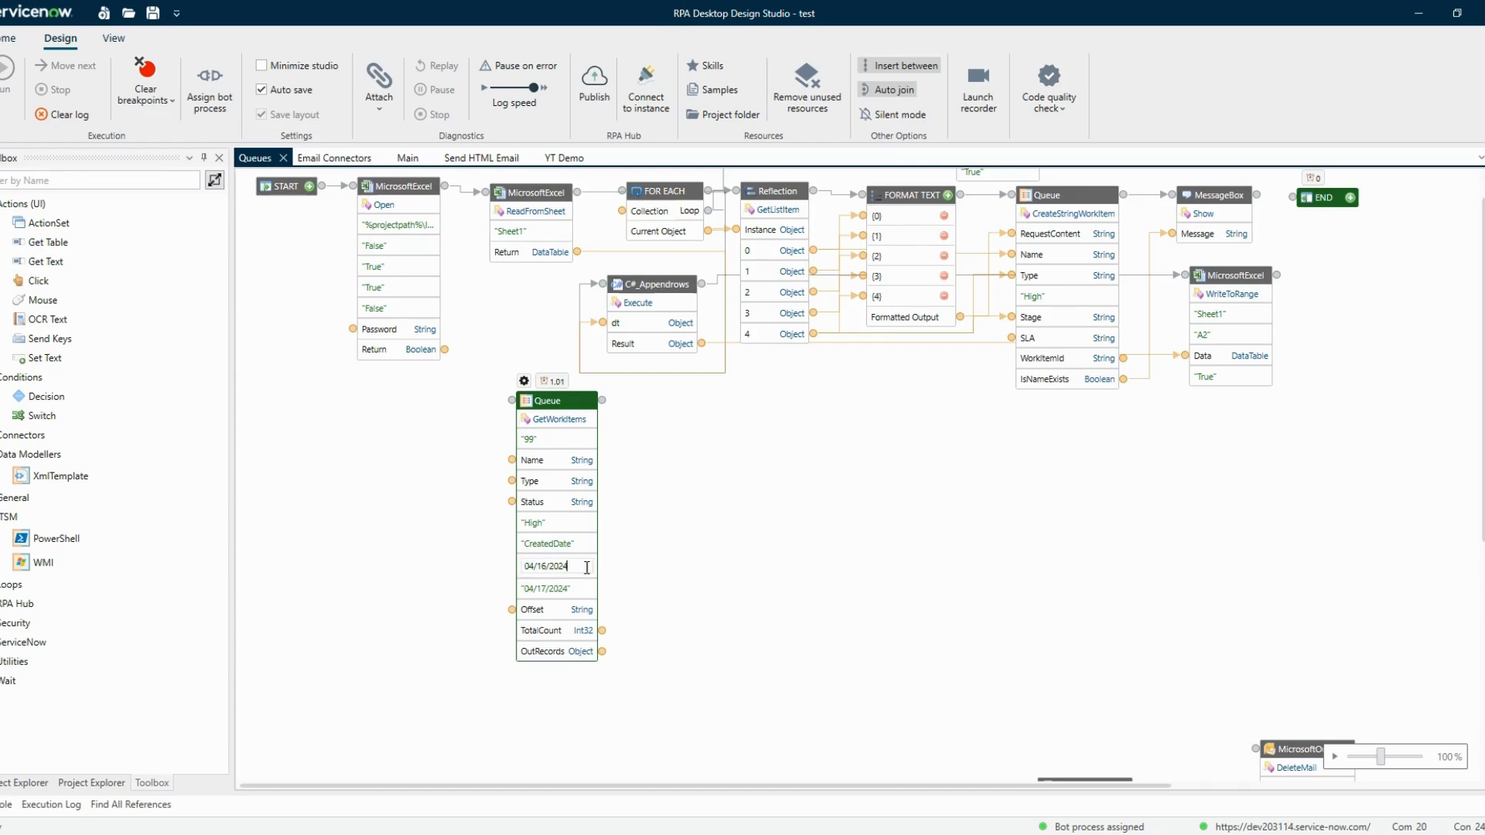
click(531, 600)
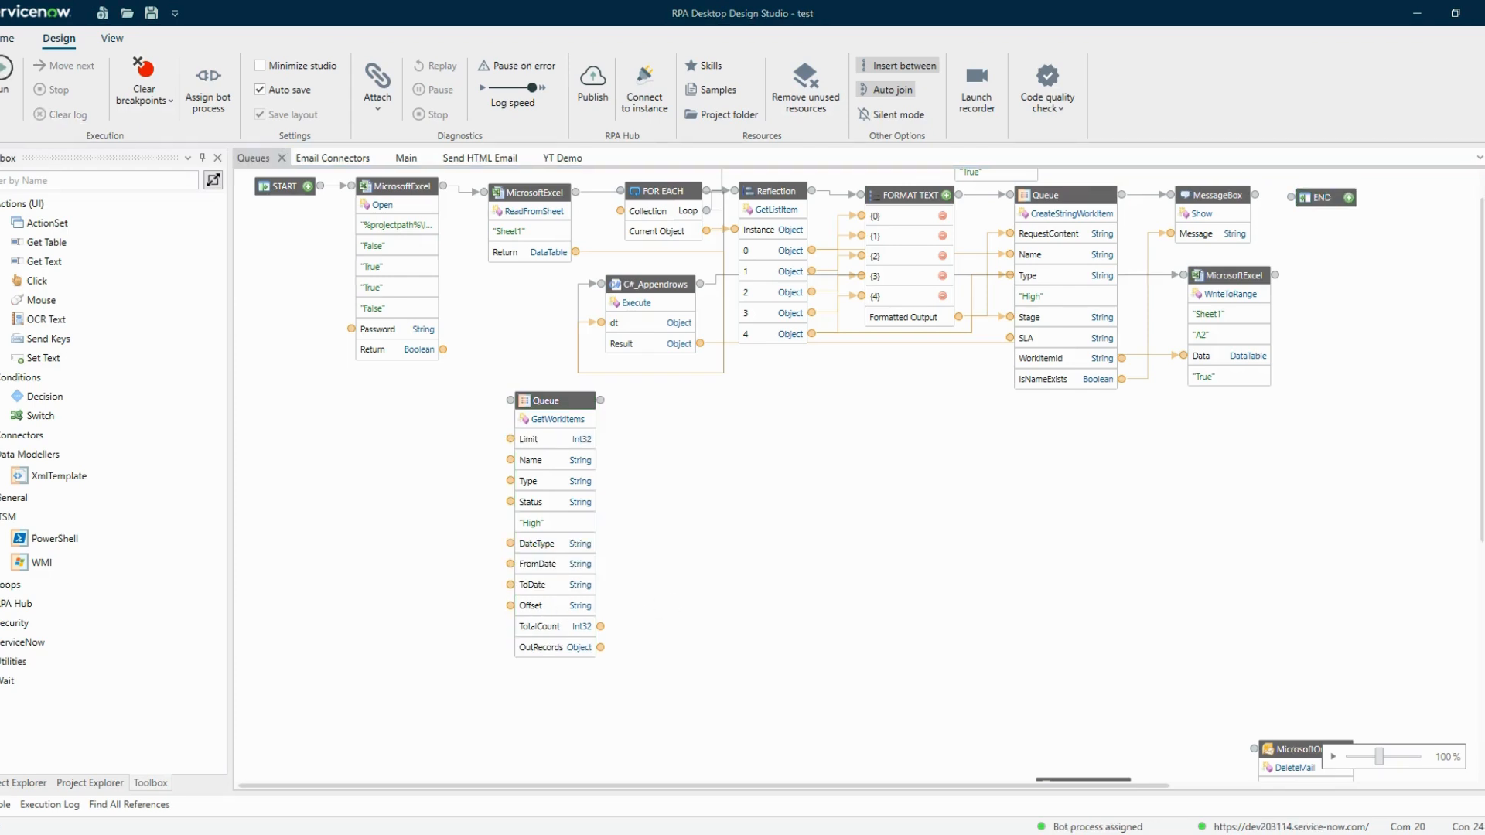
click(535, 610)
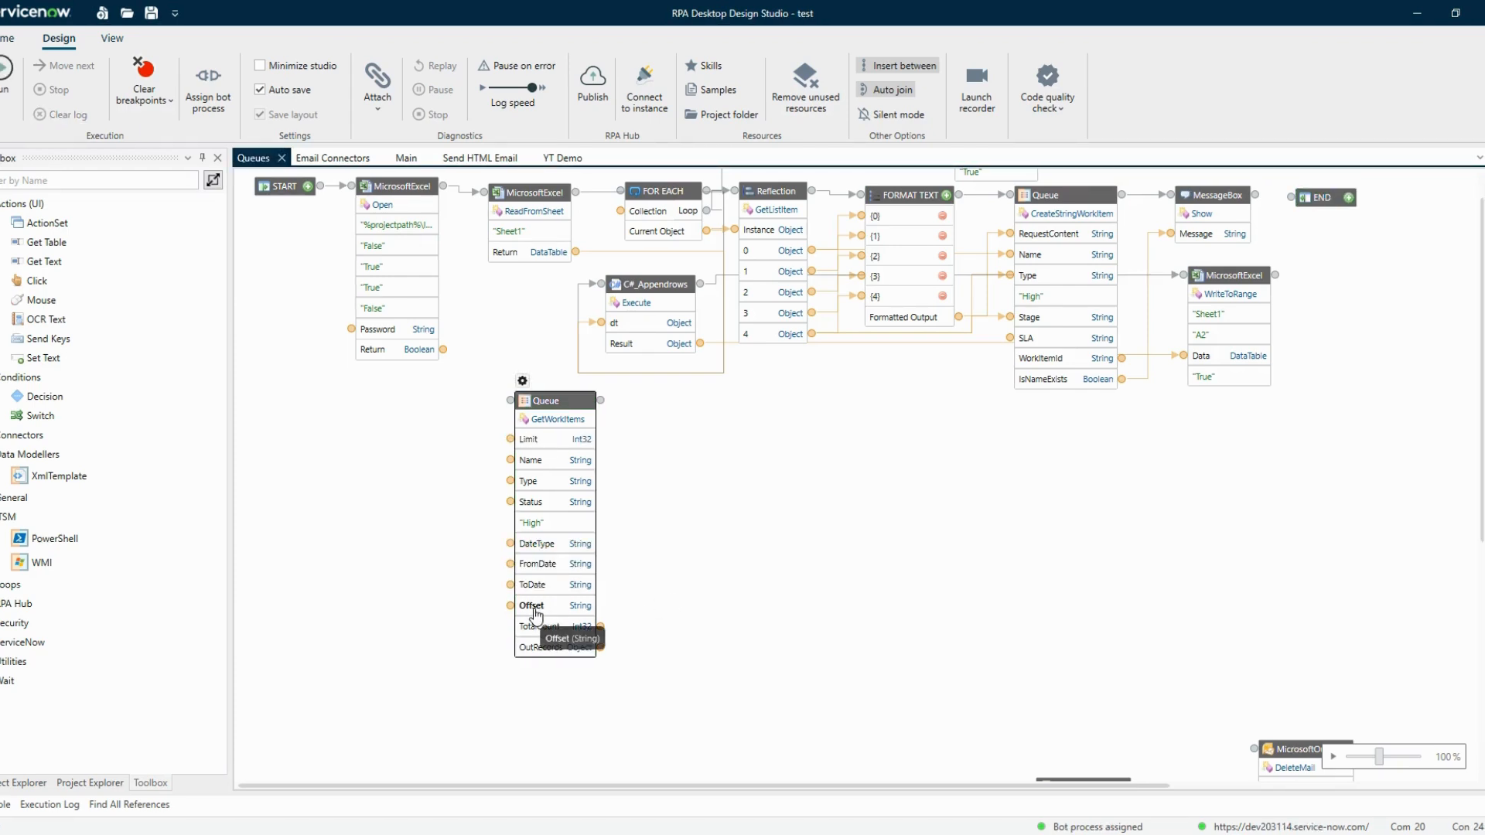
key(alt+Tab)
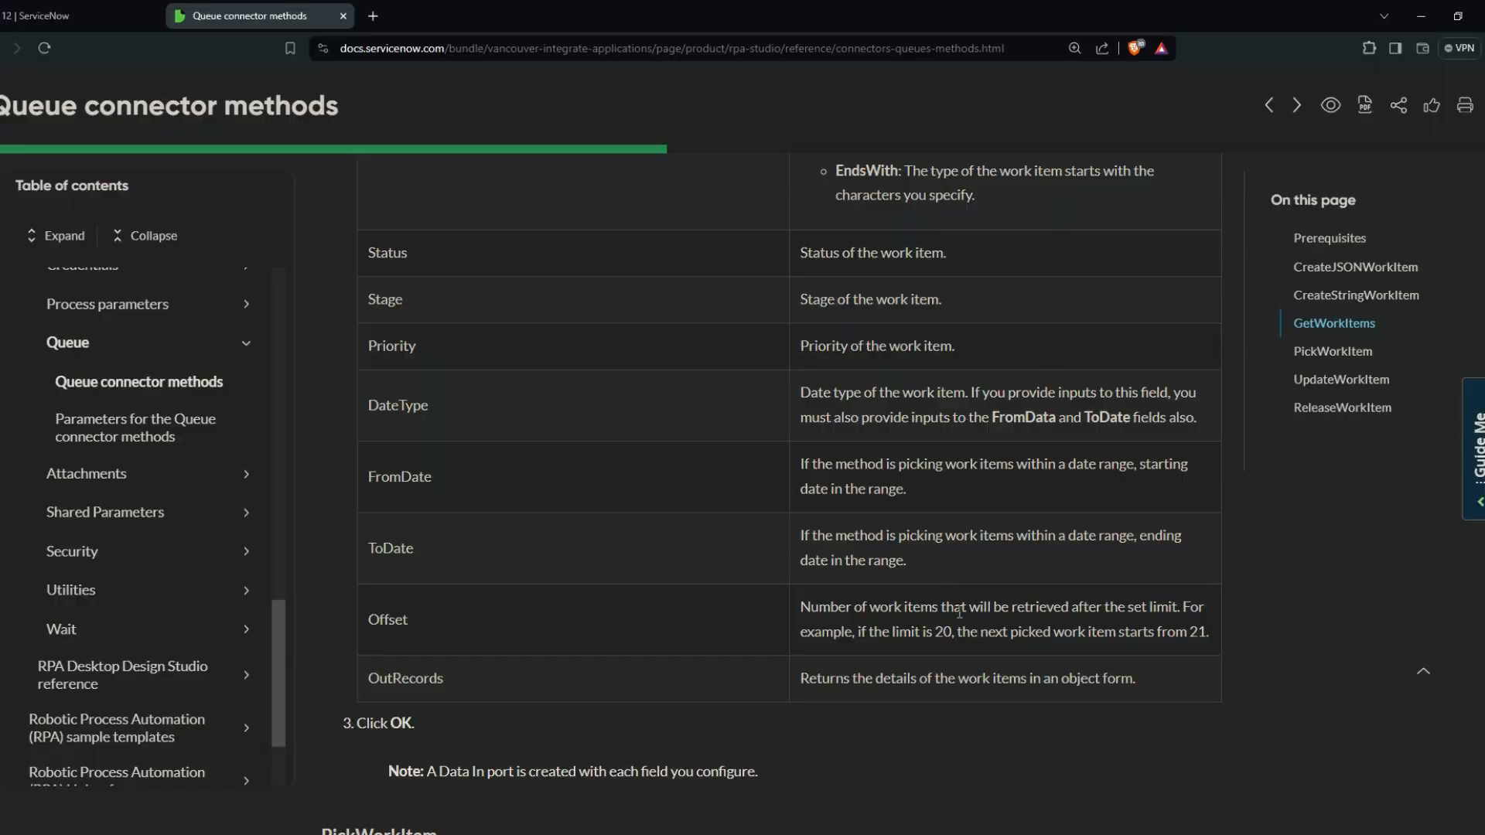
drag(983, 607, 1179, 603)
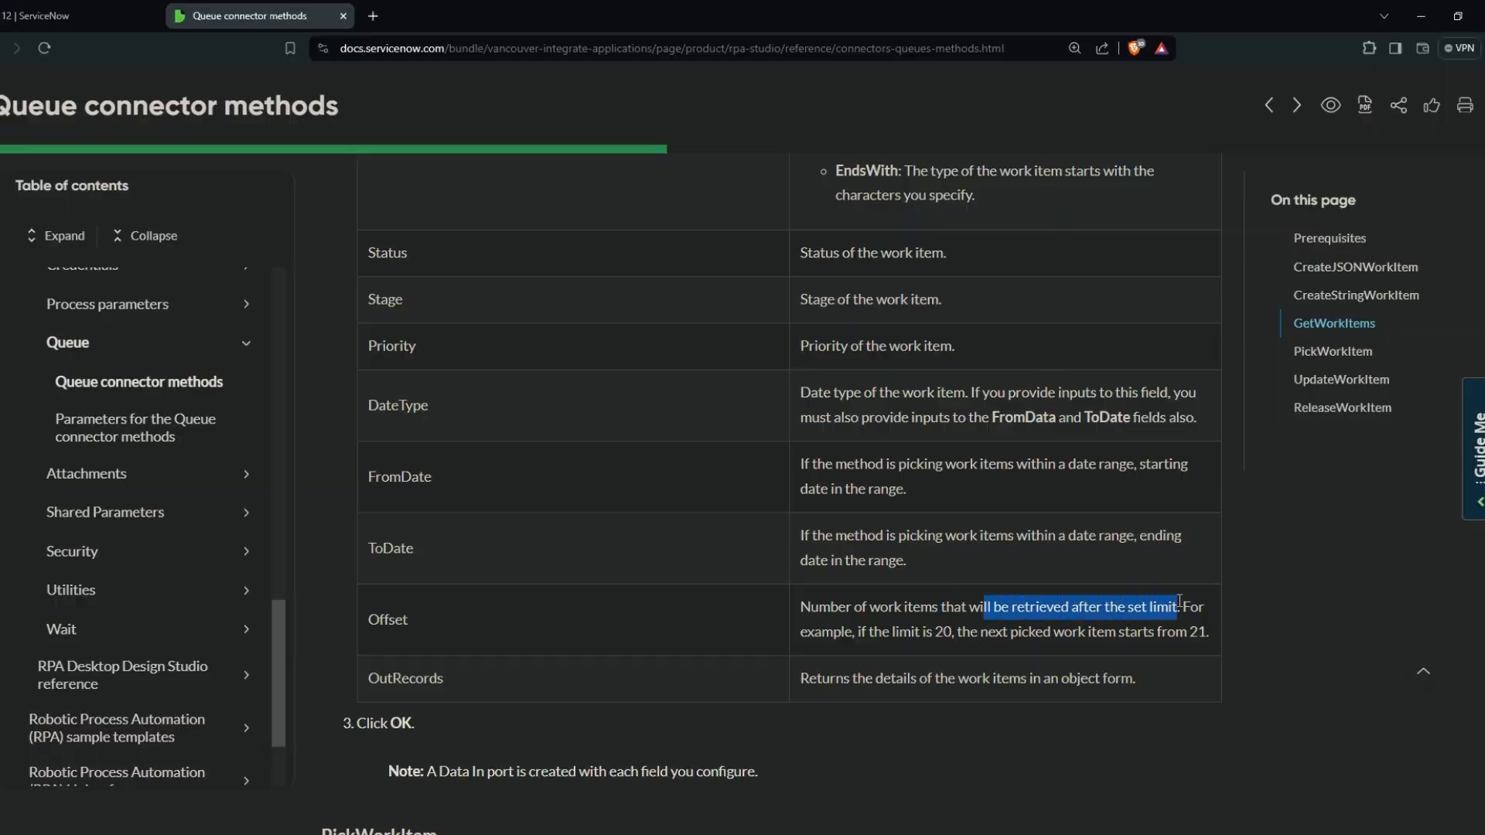
key(alt+Tab)
Run the GetWorkItems block on its own and preview its TotalCount output
right_click(556, 404)
click(549, 406)
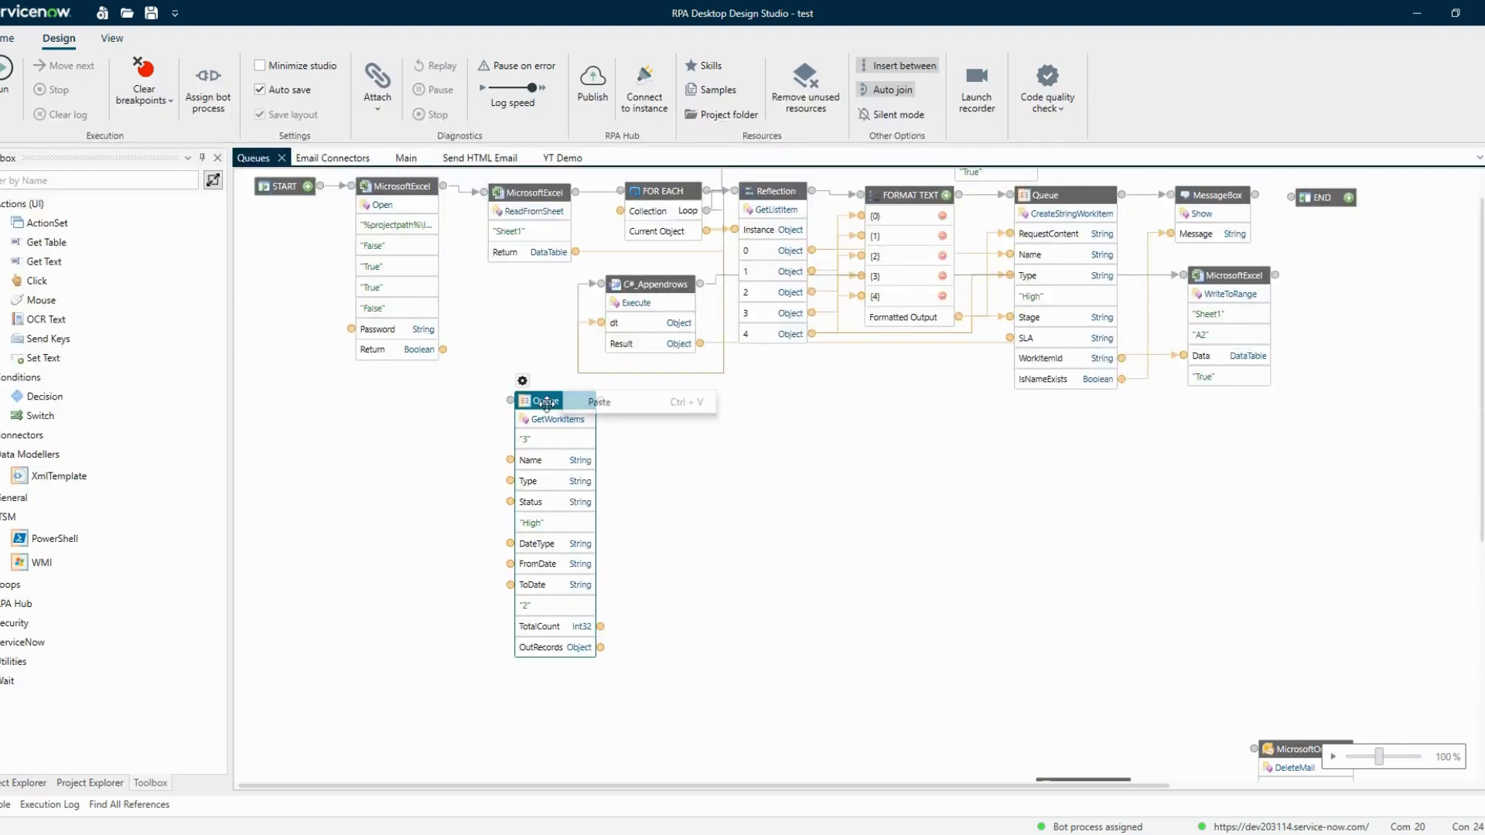
right_click(571, 403)
click(607, 435)
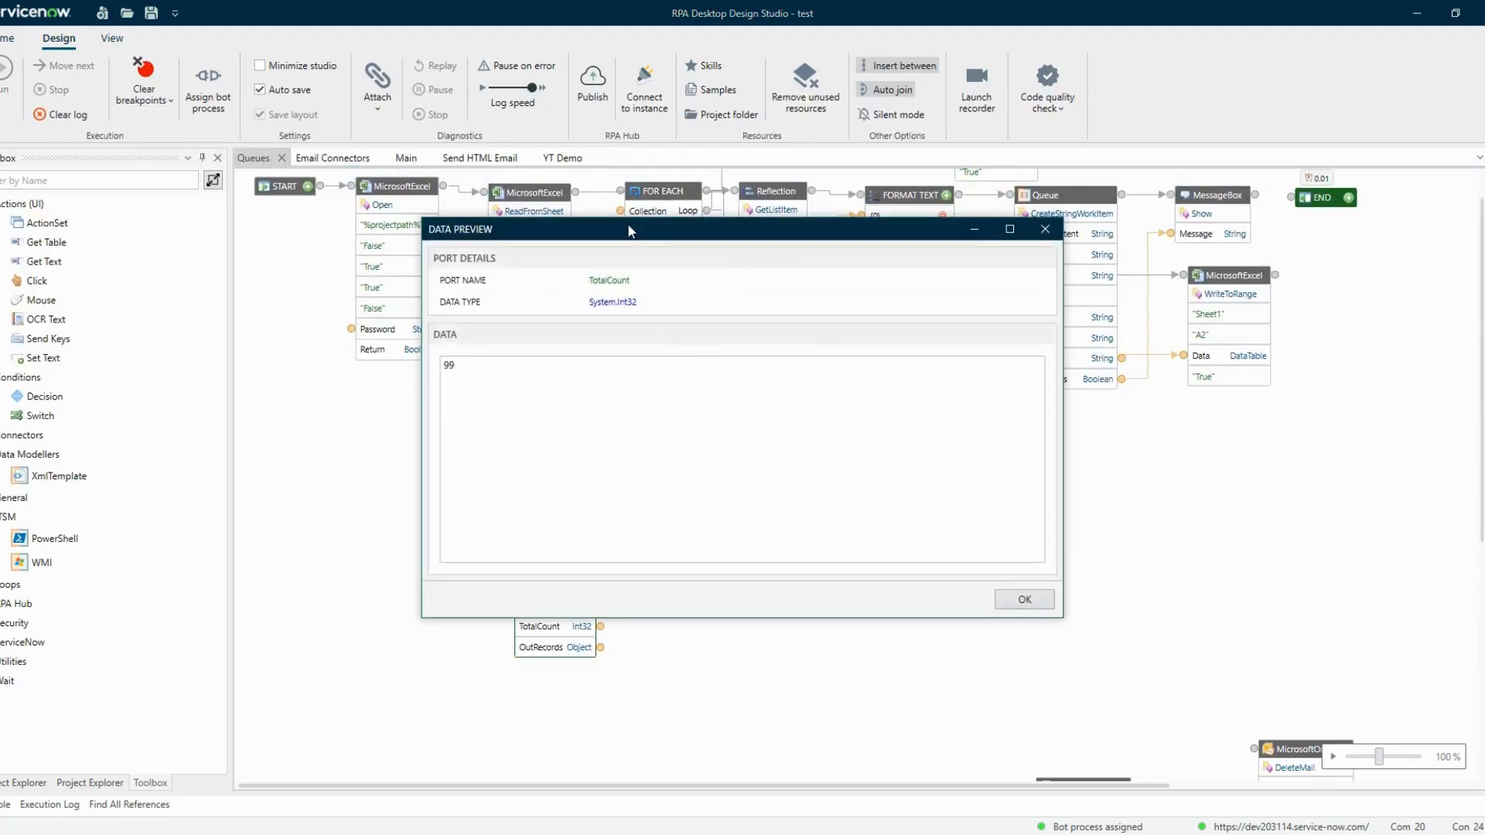
drag(629, 230, 818, 292)
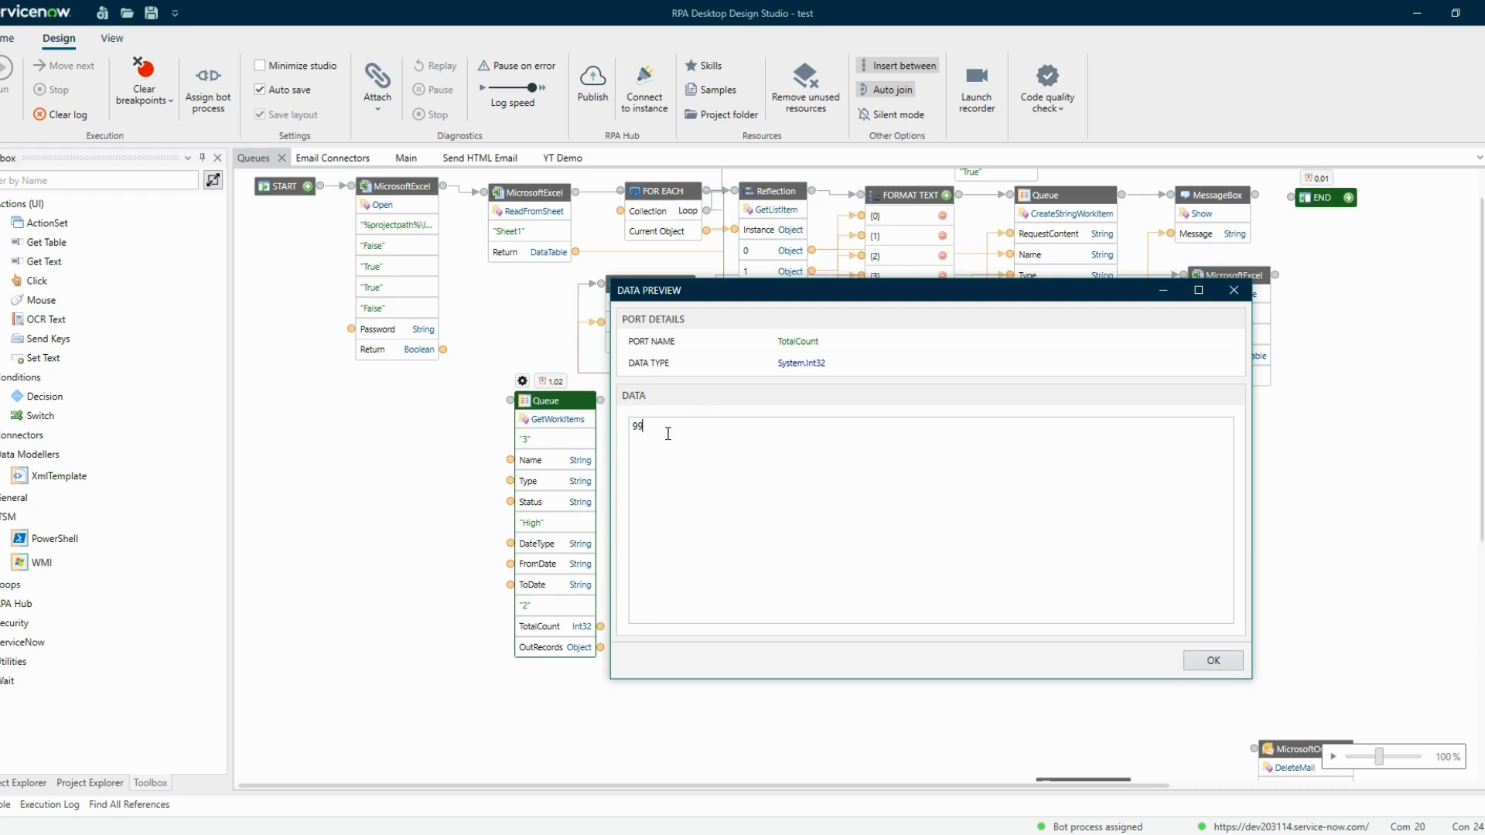
drag(668, 434, 625, 433)
click(655, 428)
key(Escape)
Preview the OutRecords output and scroll through the names of the returned work items
right_click(600, 647)
click(630, 679)
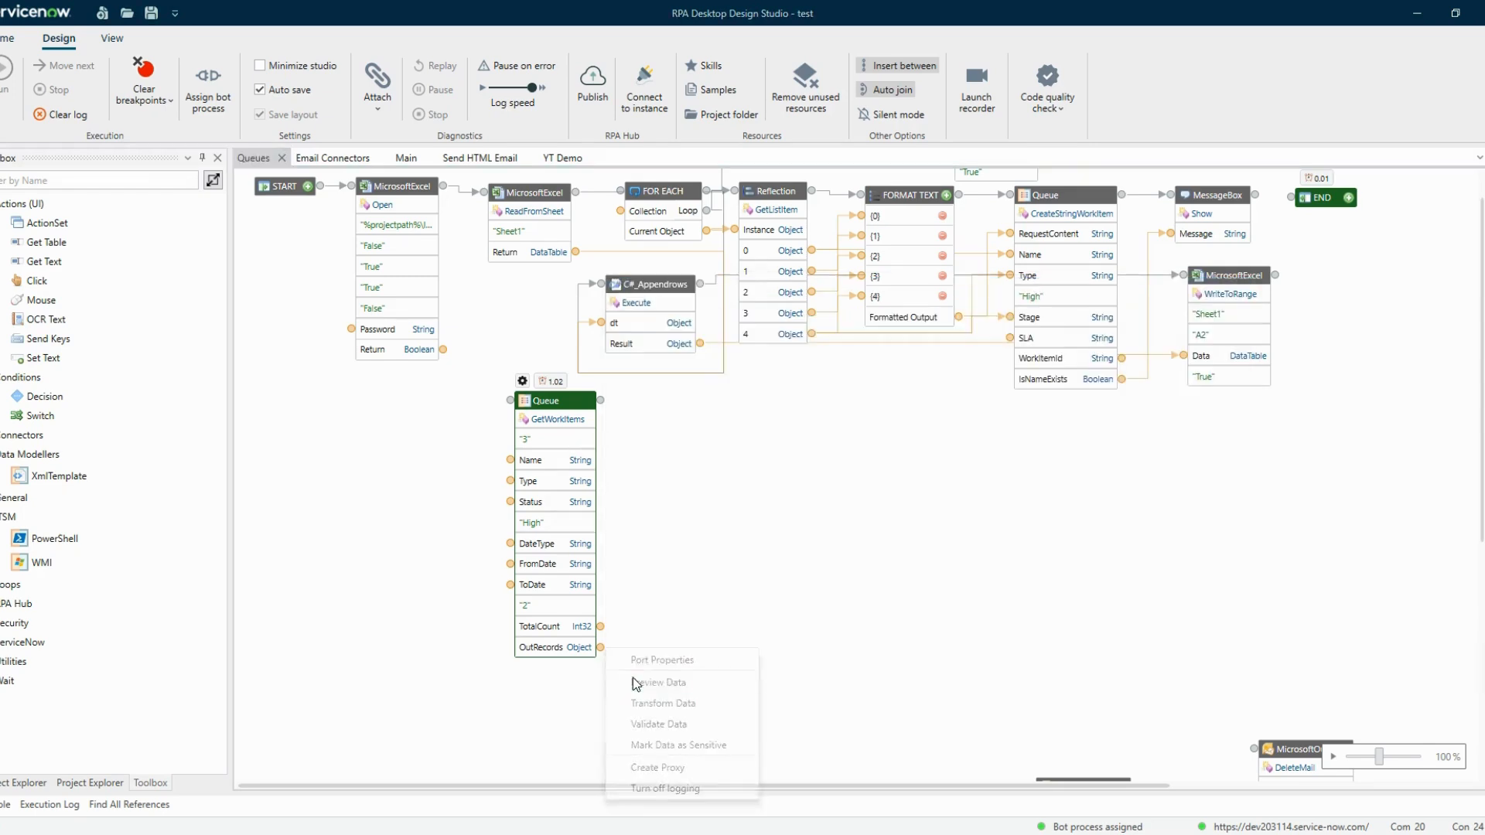
drag(671, 451, 709, 452)
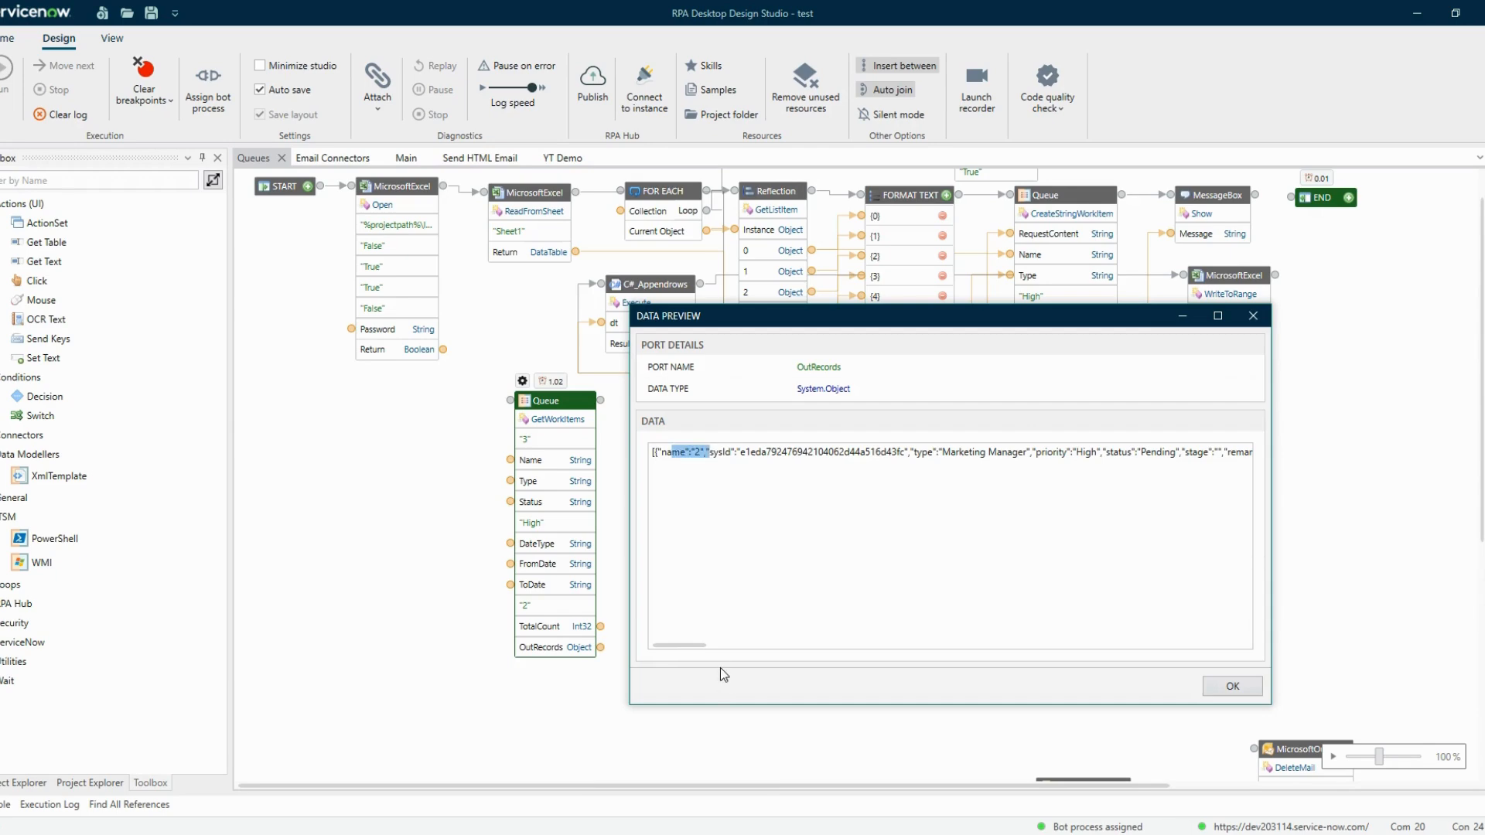
drag(694, 645, 887, 646)
drag(756, 453, 791, 453)
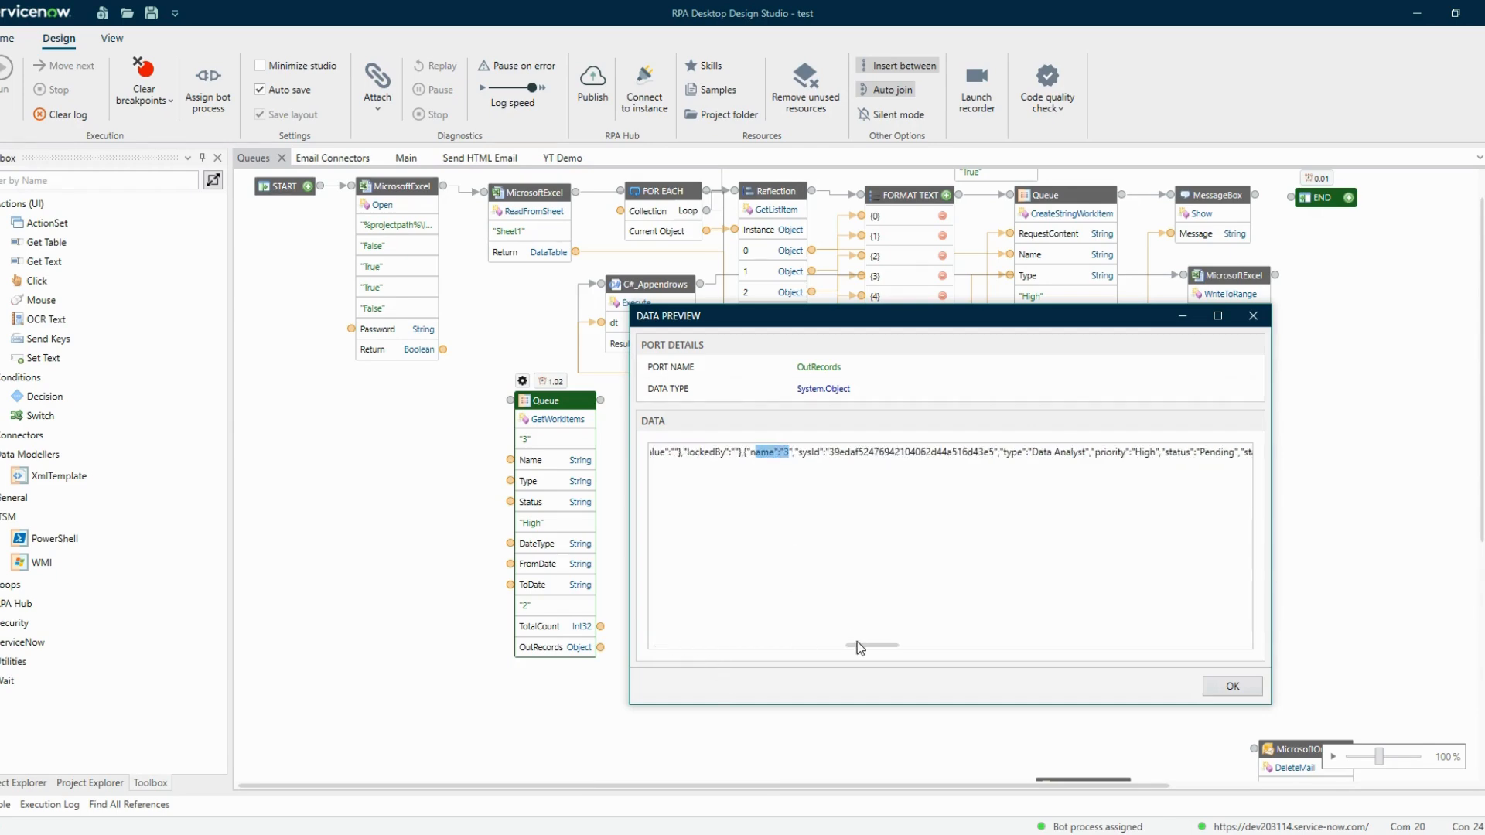
drag(858, 645, 1056, 646)
drag(899, 453, 940, 454)
click(939, 496)
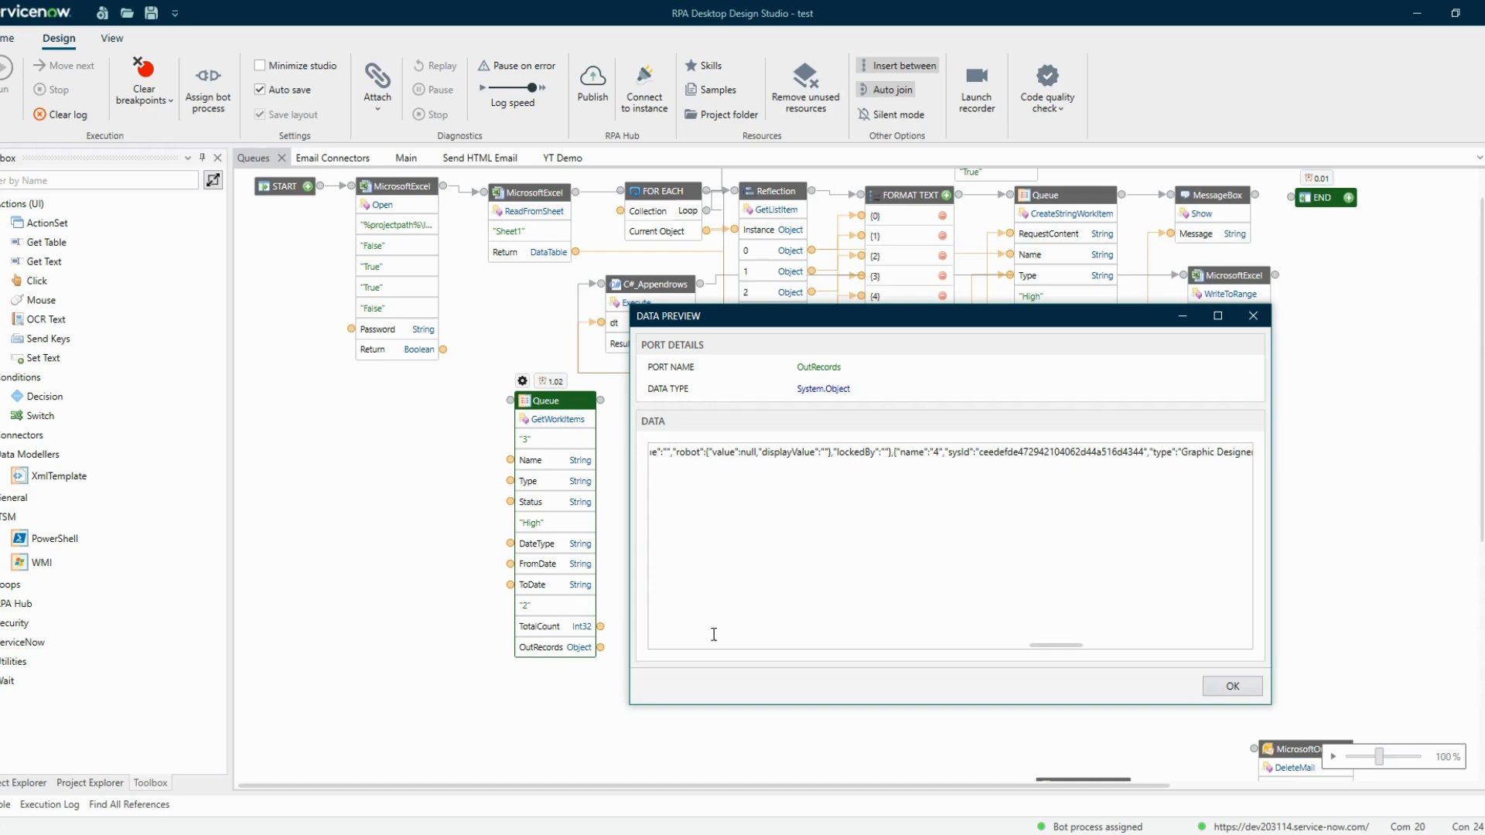
drag(1069, 646, 656, 647)
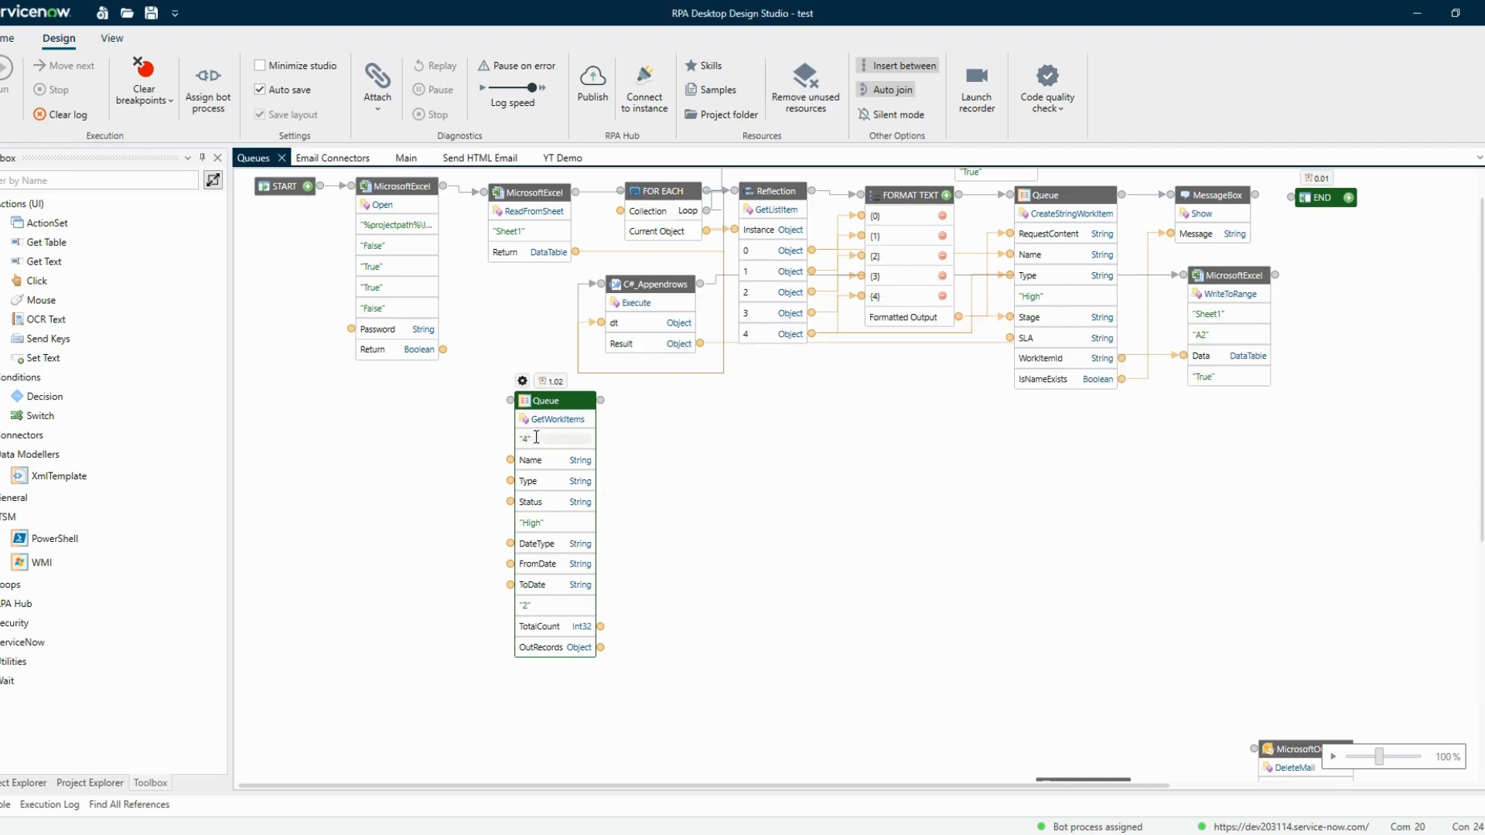
Clear the log, rerun the GetWorkItems block alone and preview its TotalCount output
click(62, 114)
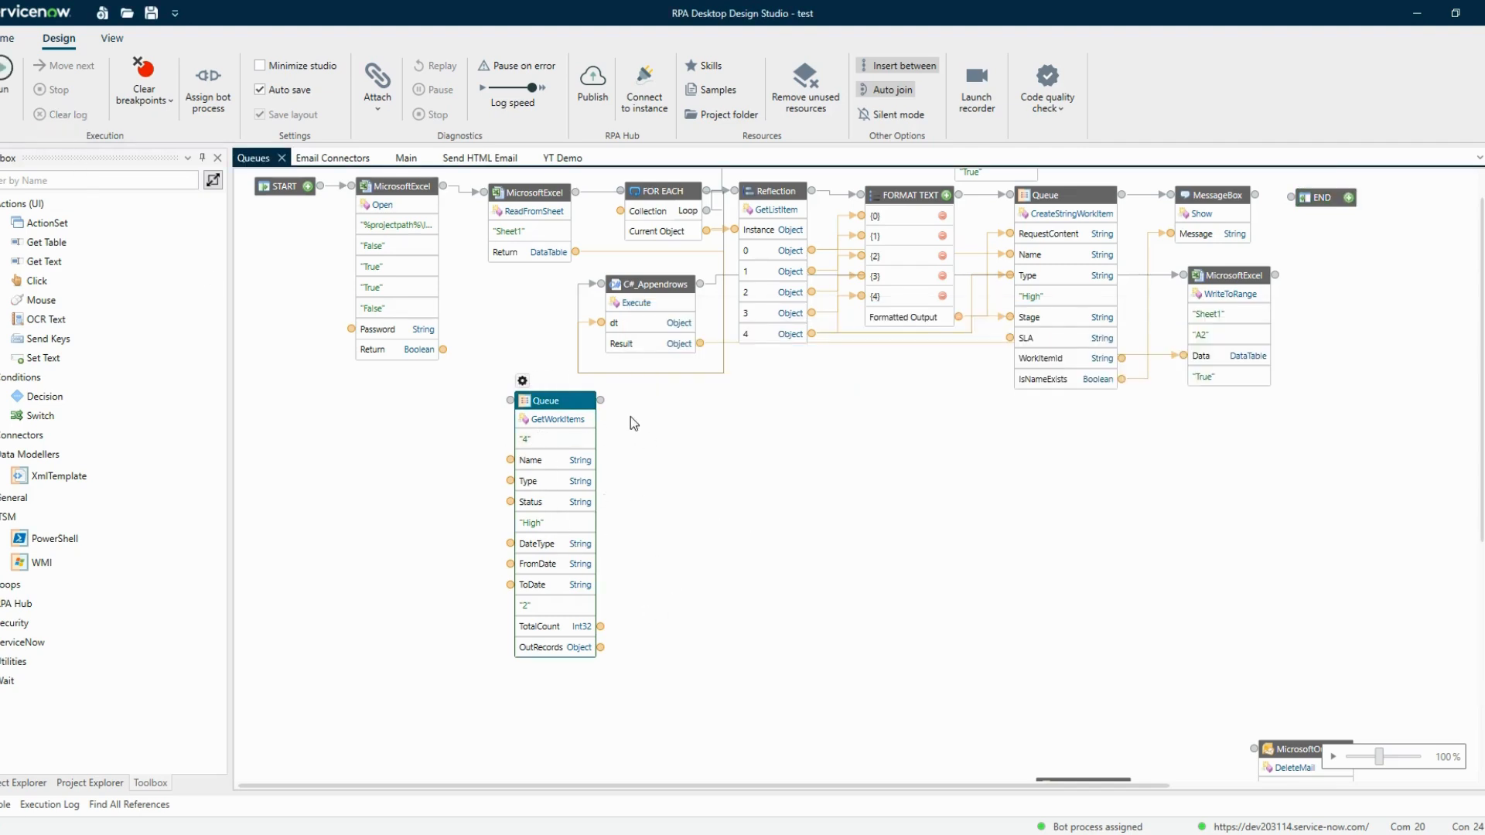
right_click(542, 401)
click(580, 438)
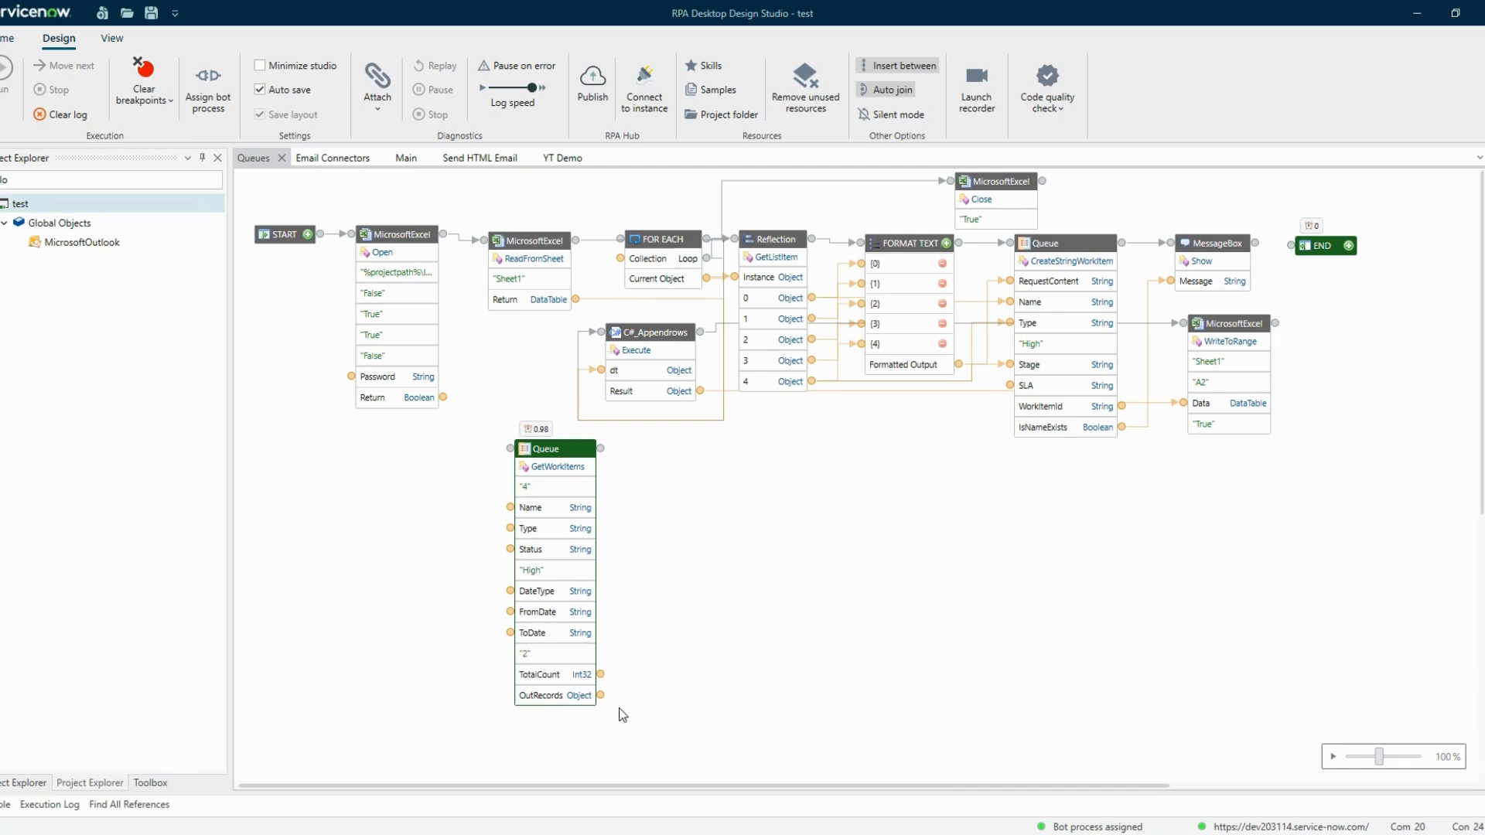
right_click(600, 675)
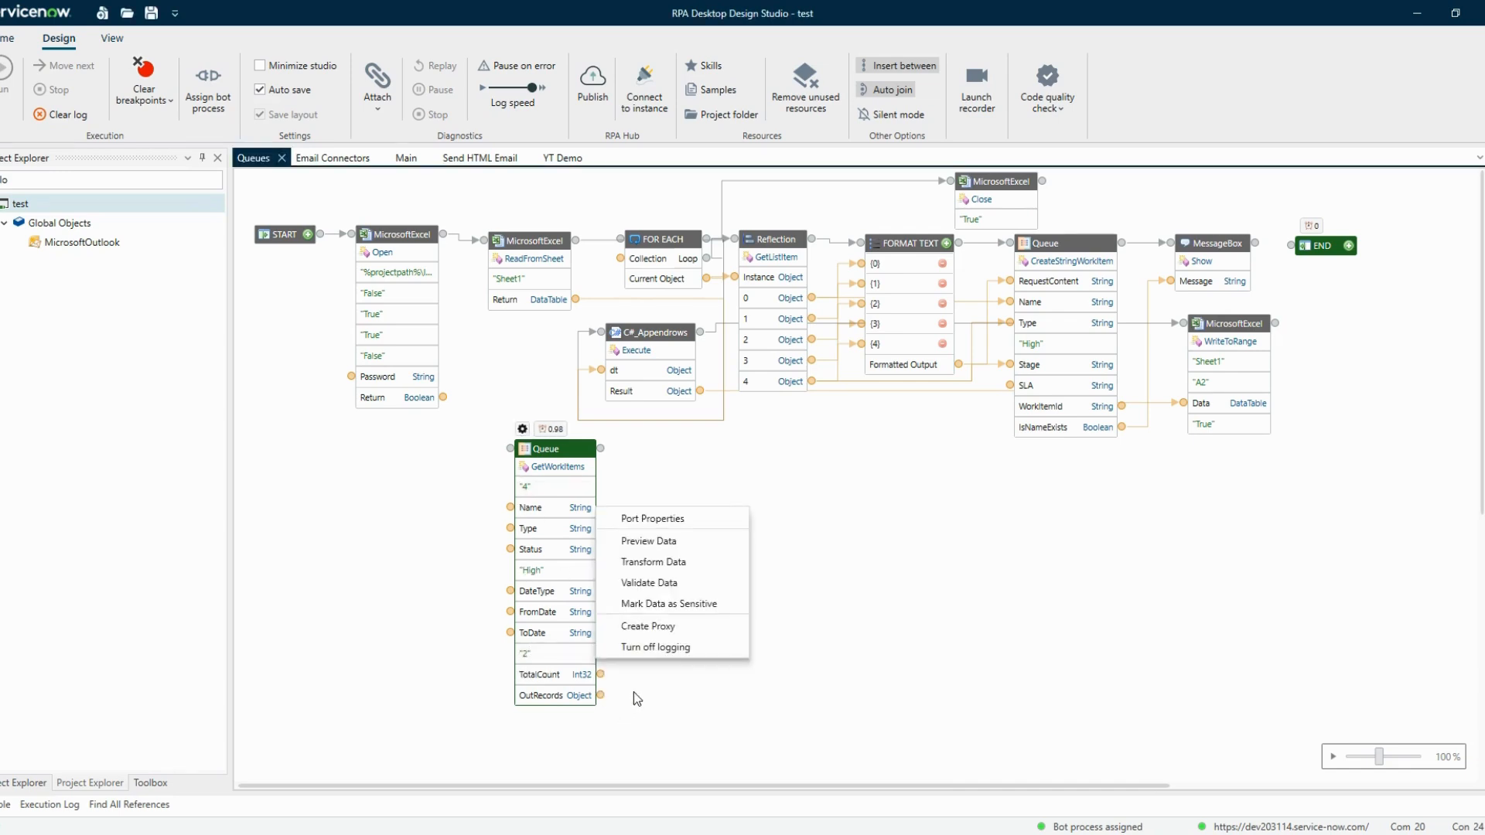
click(654, 541)
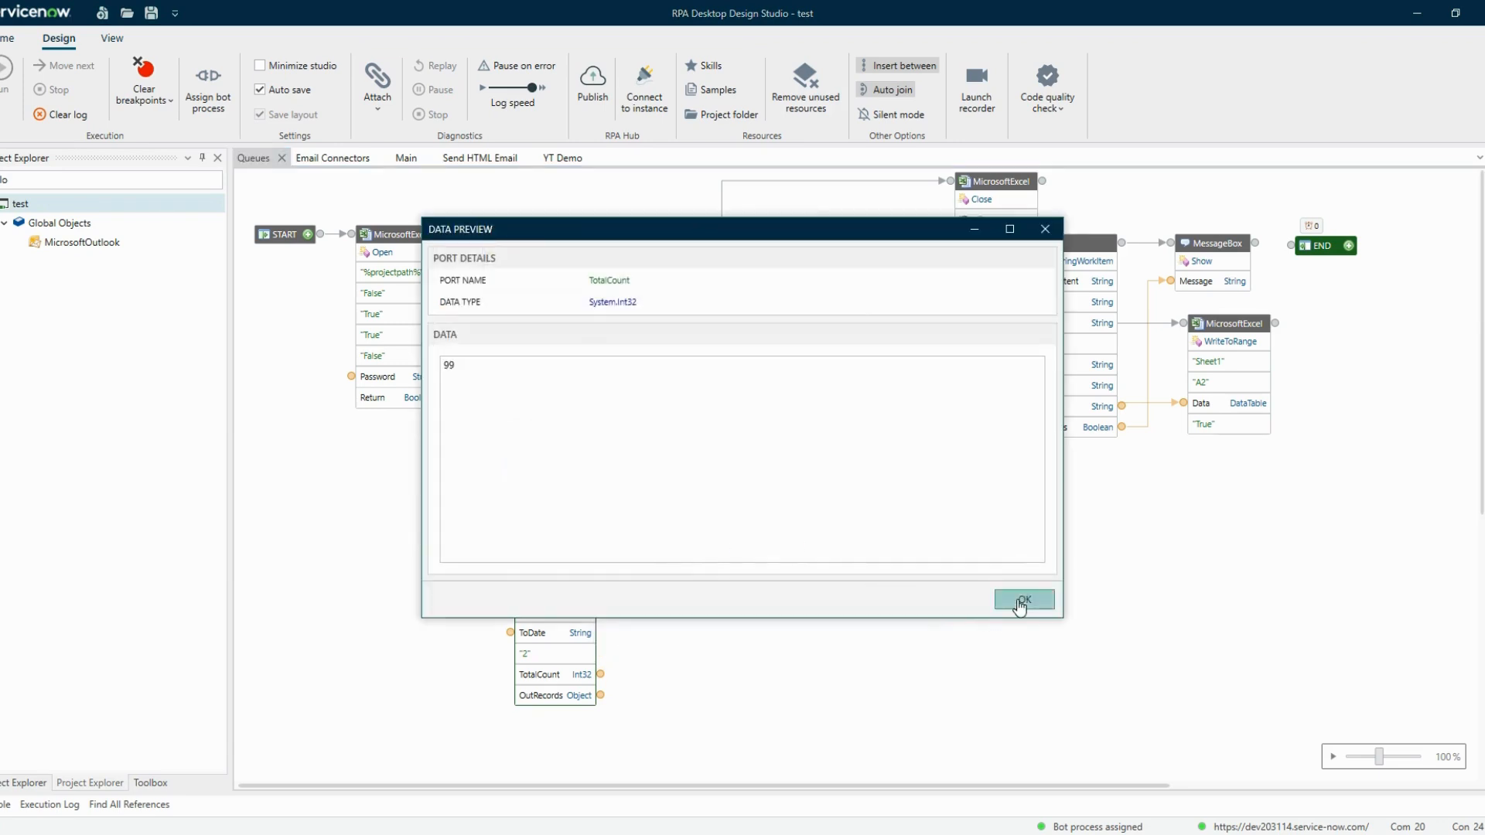
click(1020, 602)
Preview the OutRecords output again and scroll to check which work item names are returned
right_click(601, 695)
click(673, 556)
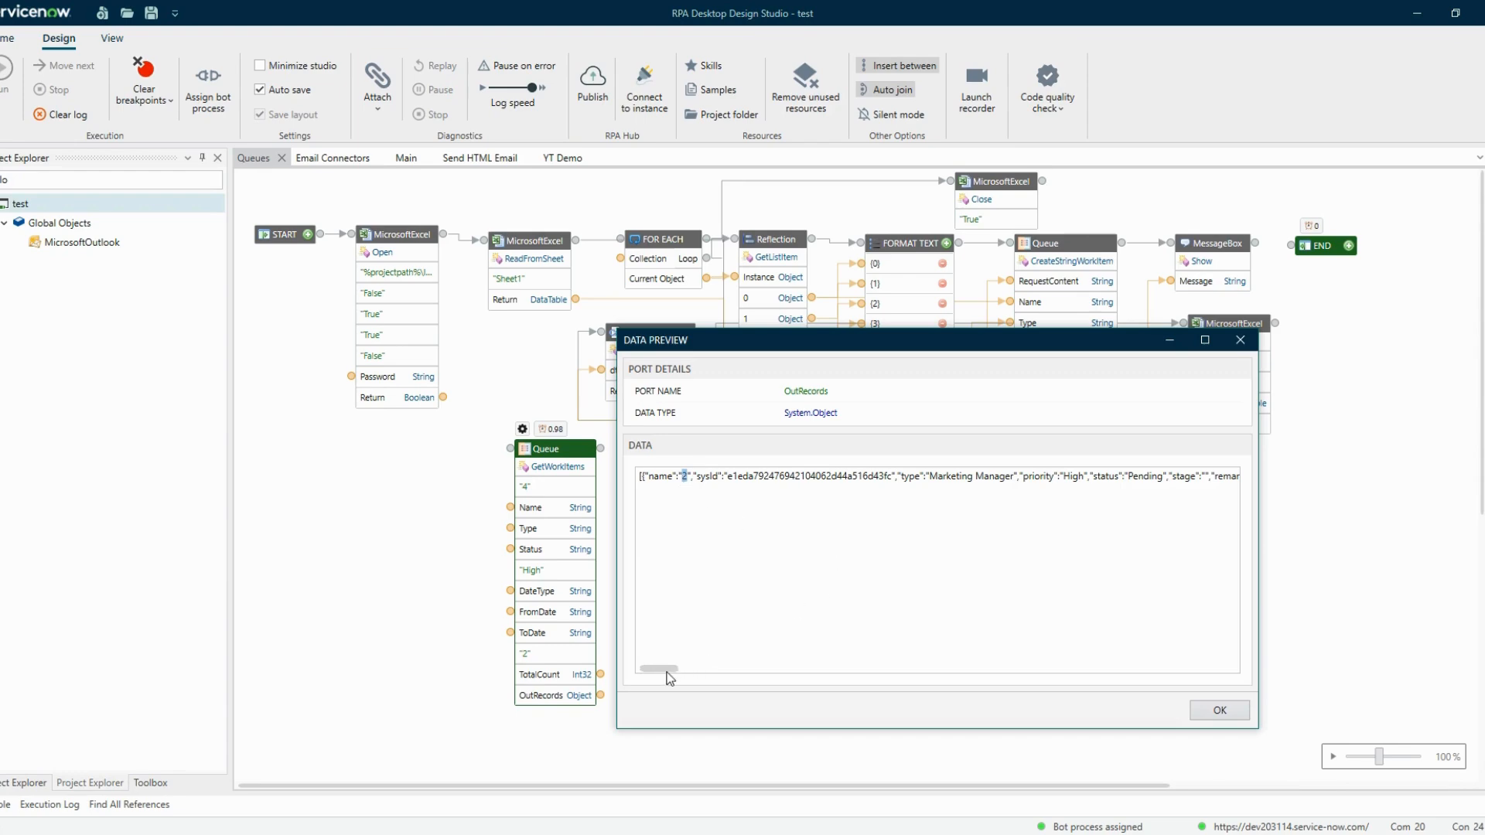
drag(659, 669, 1050, 634)
drag(1009, 477, 966, 477)
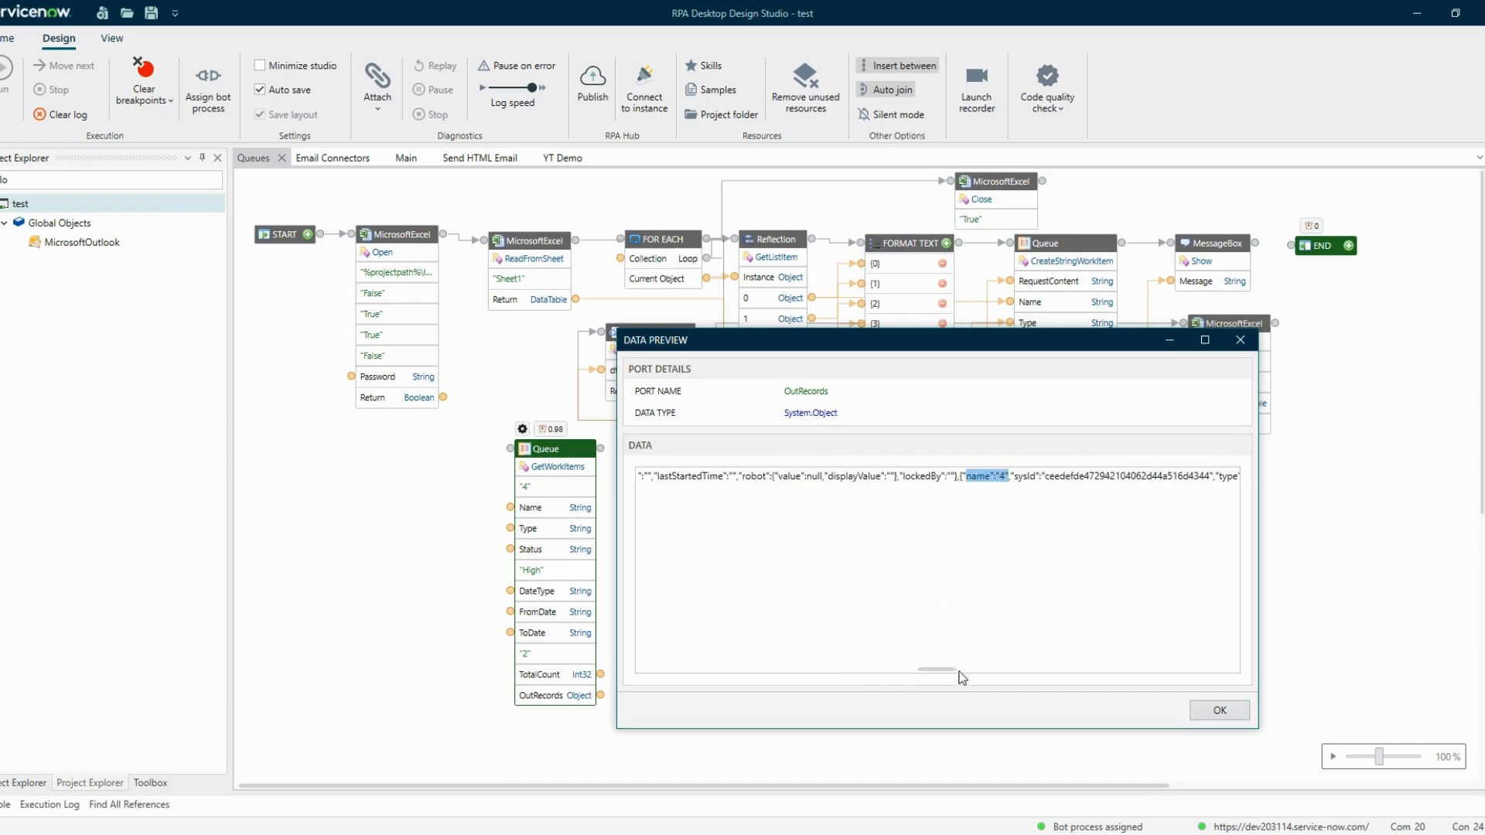
Scroll further through the OutRecords preview to read the returned work item names, then close the preview
drag(944, 669, 1106, 671)
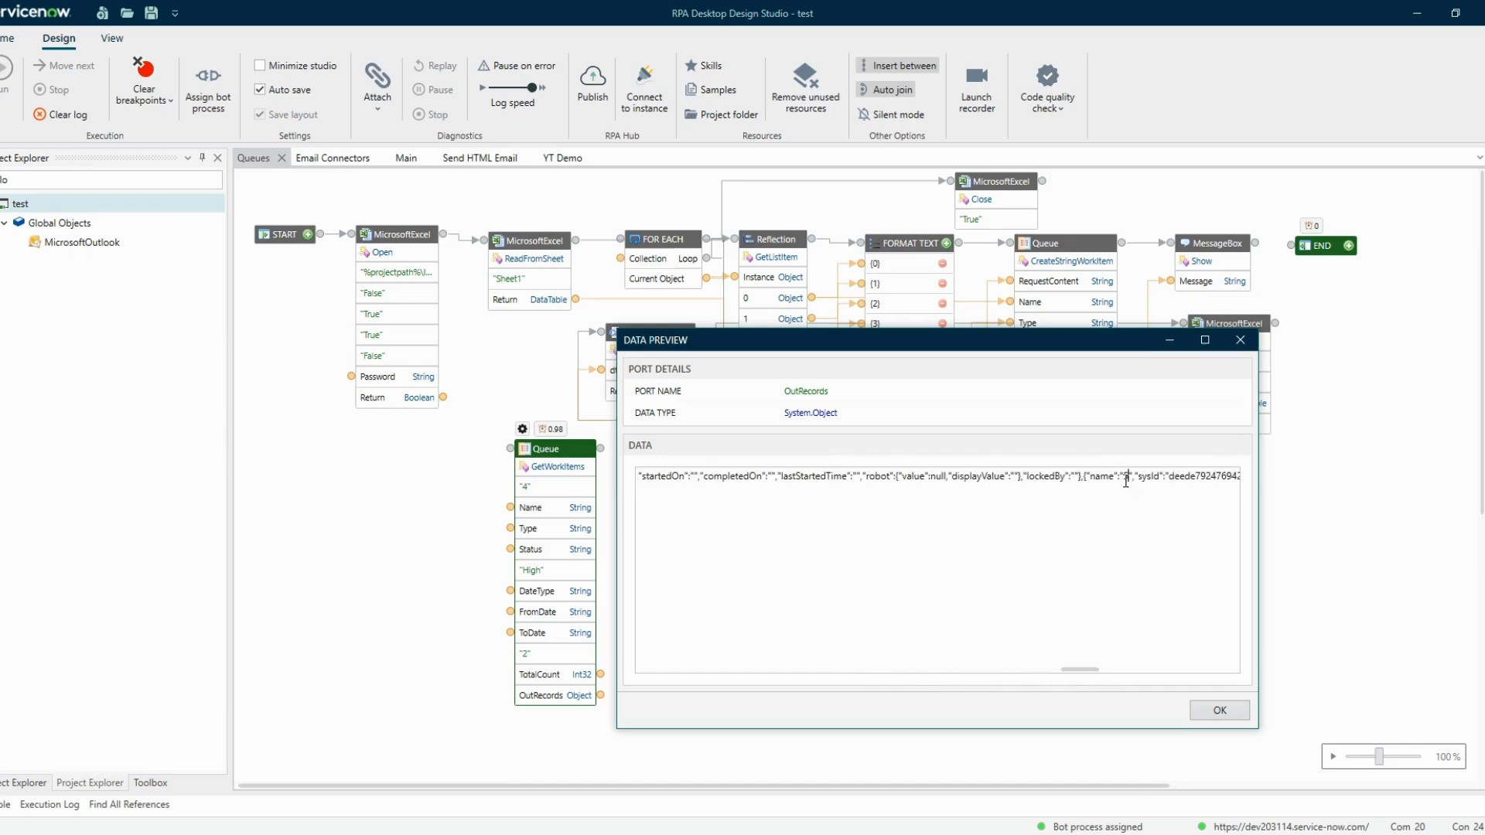
drag(1133, 481, 1088, 477)
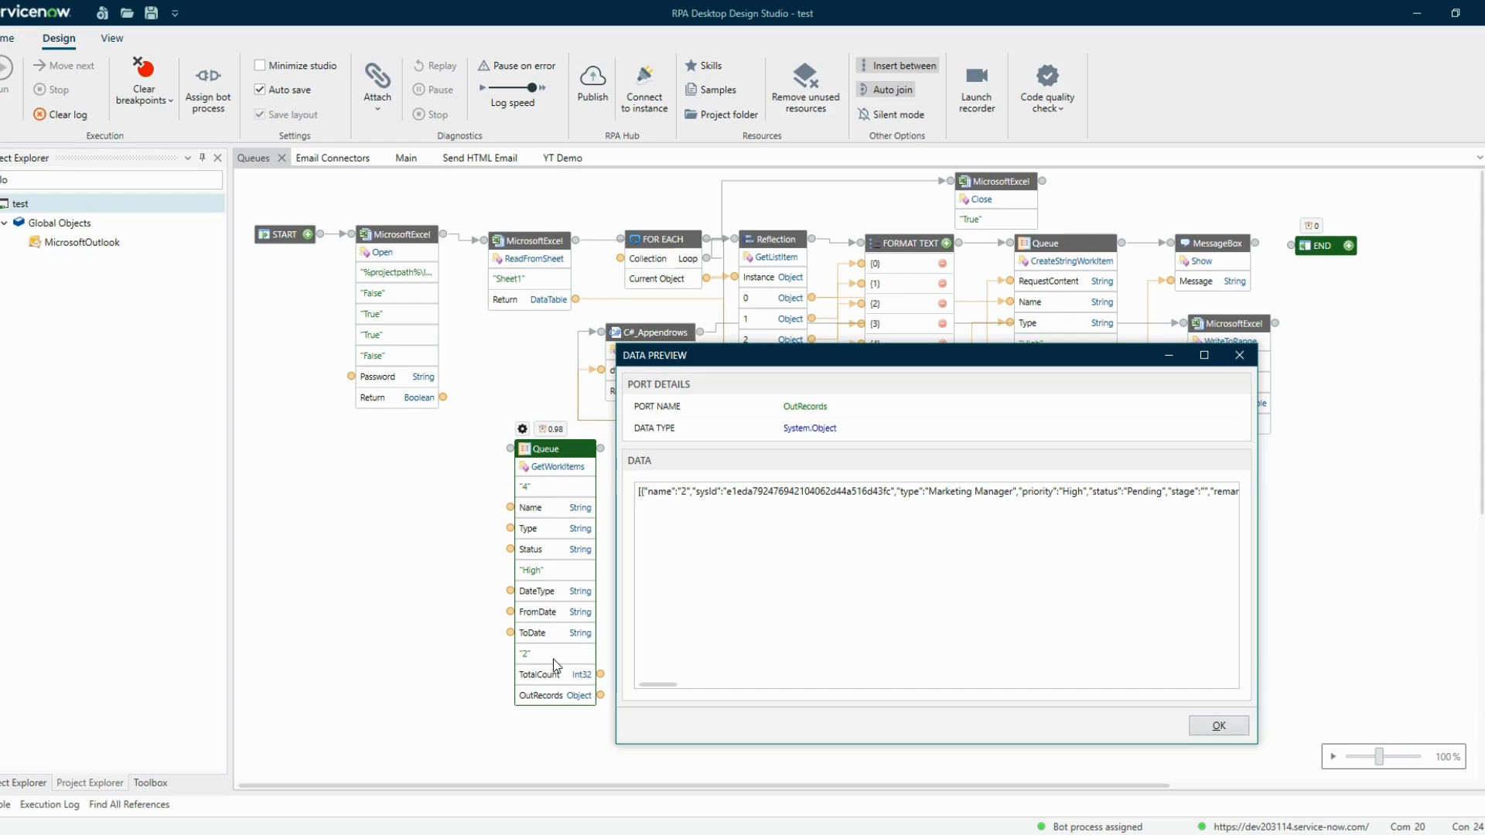
key(Escape)
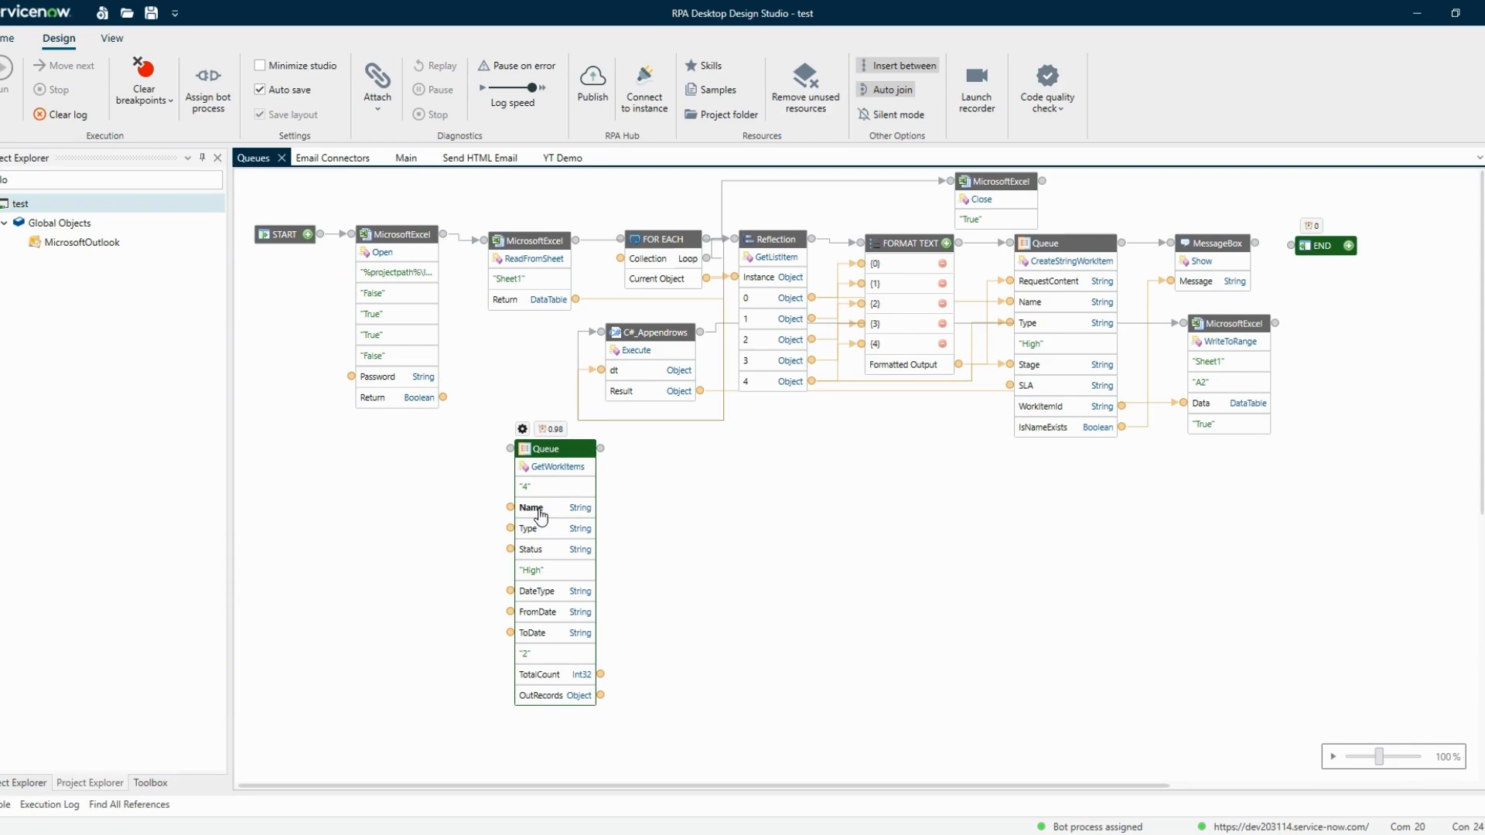
Set the GetWorkItems block's Name filter to 12
click(539, 510)
text(1)
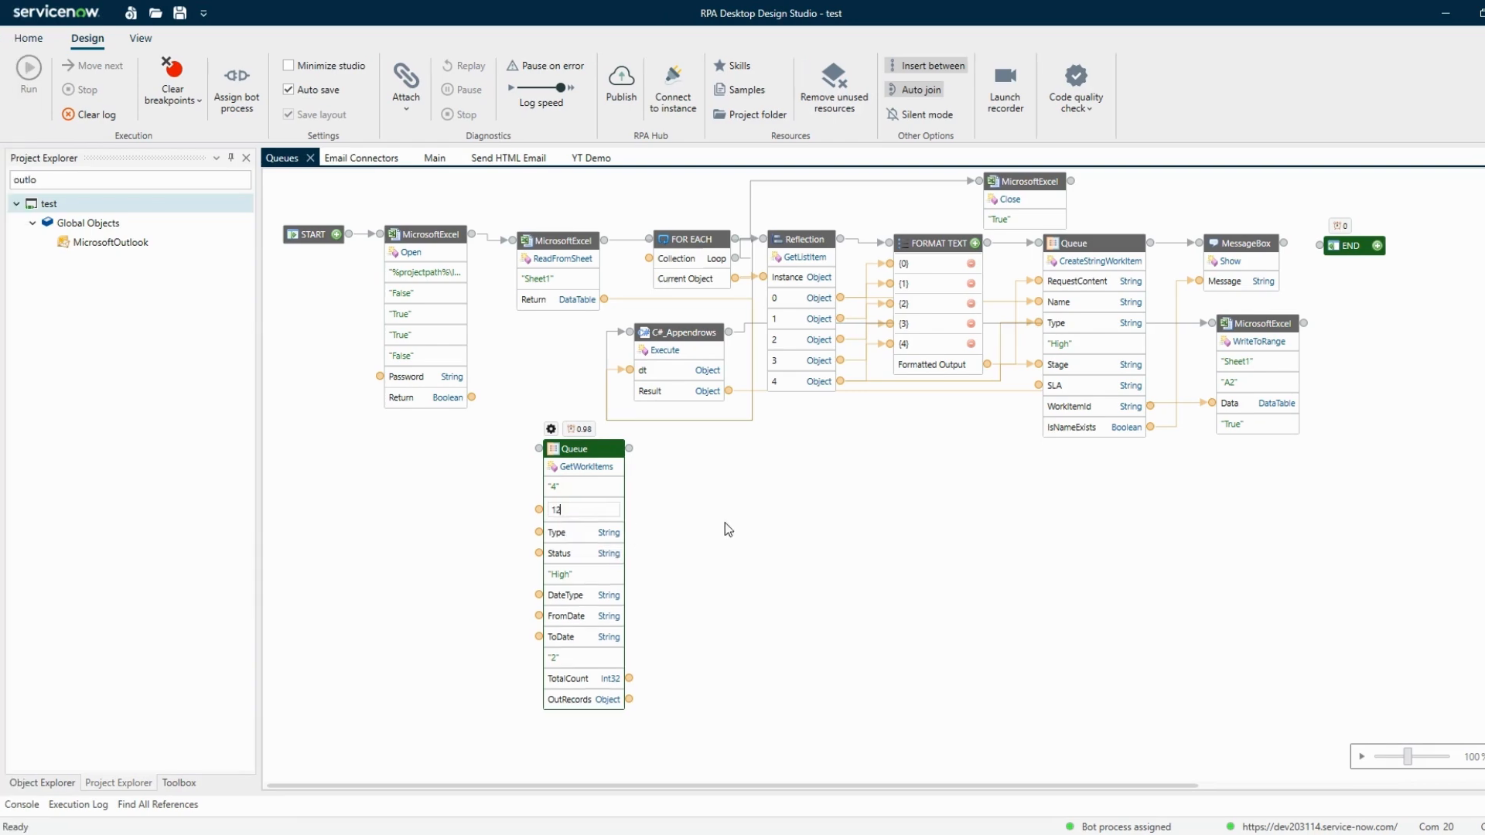
text(2)
click(728, 529)
Switch to the browser's Test Queue work items and filter the Name column to contain 12
mouse_move(254, 832)
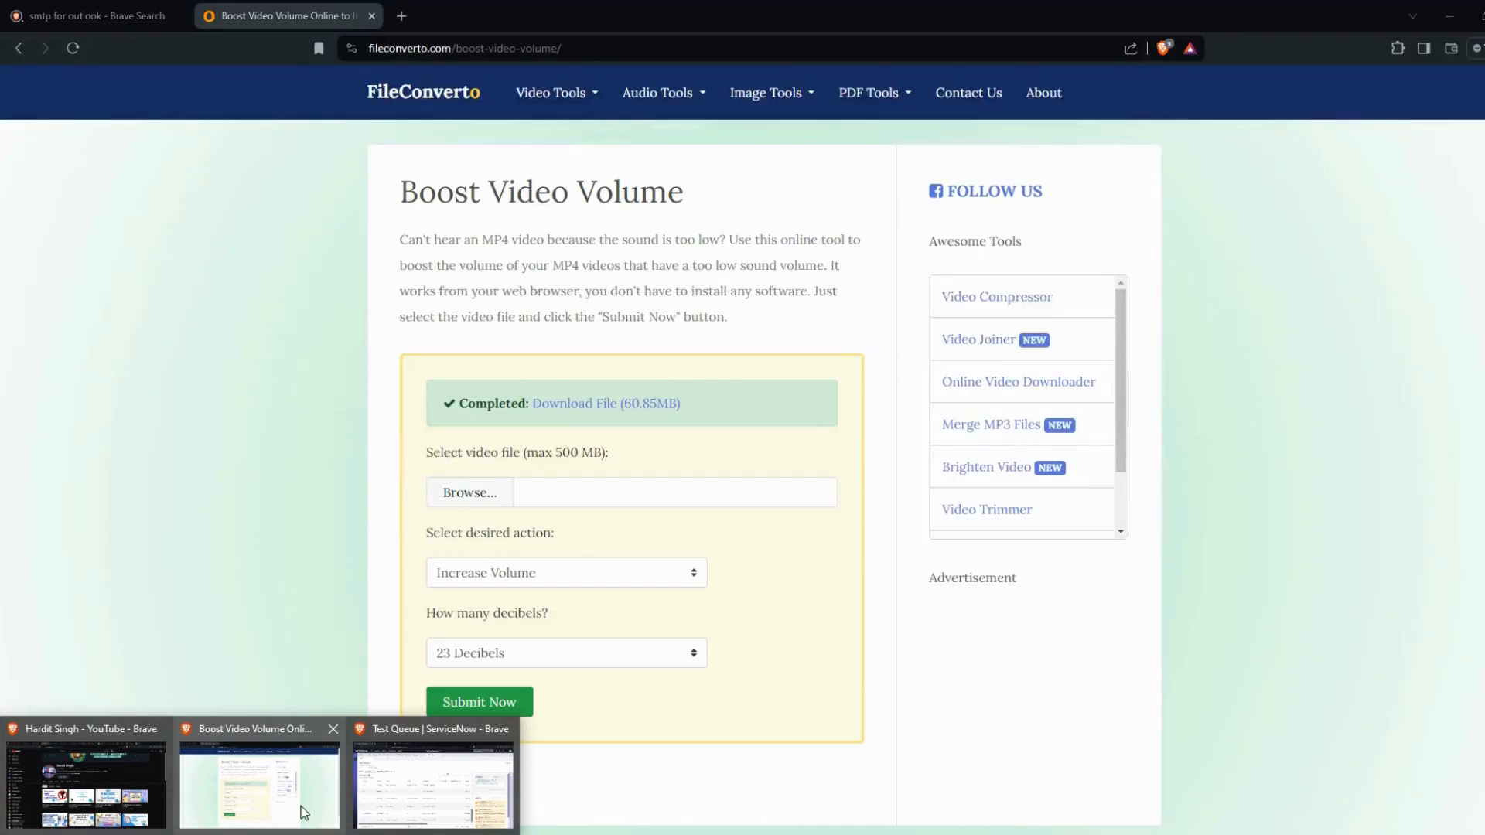
click(433, 785)
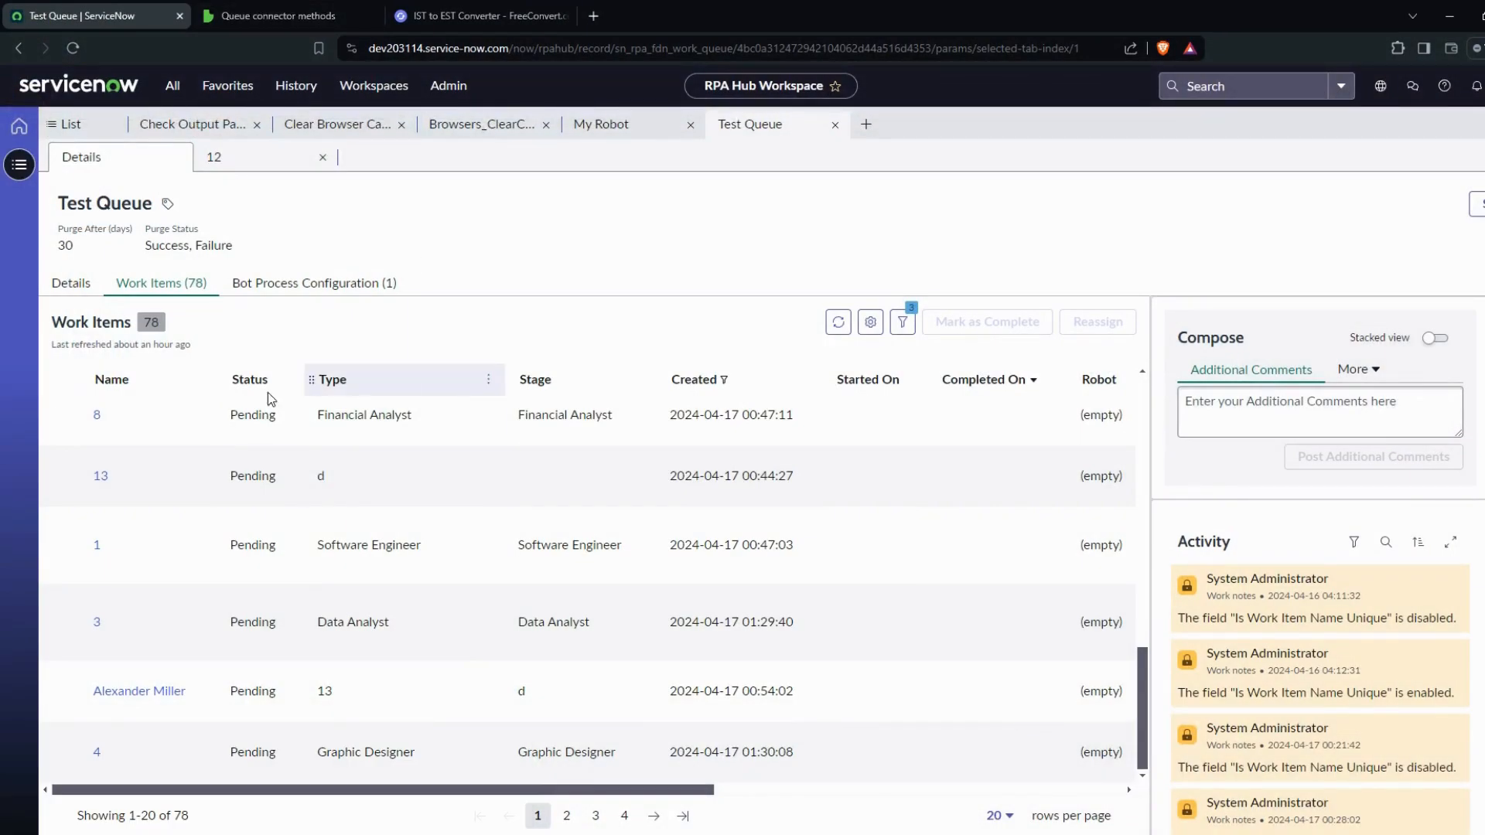
click(201, 379)
click(94, 542)
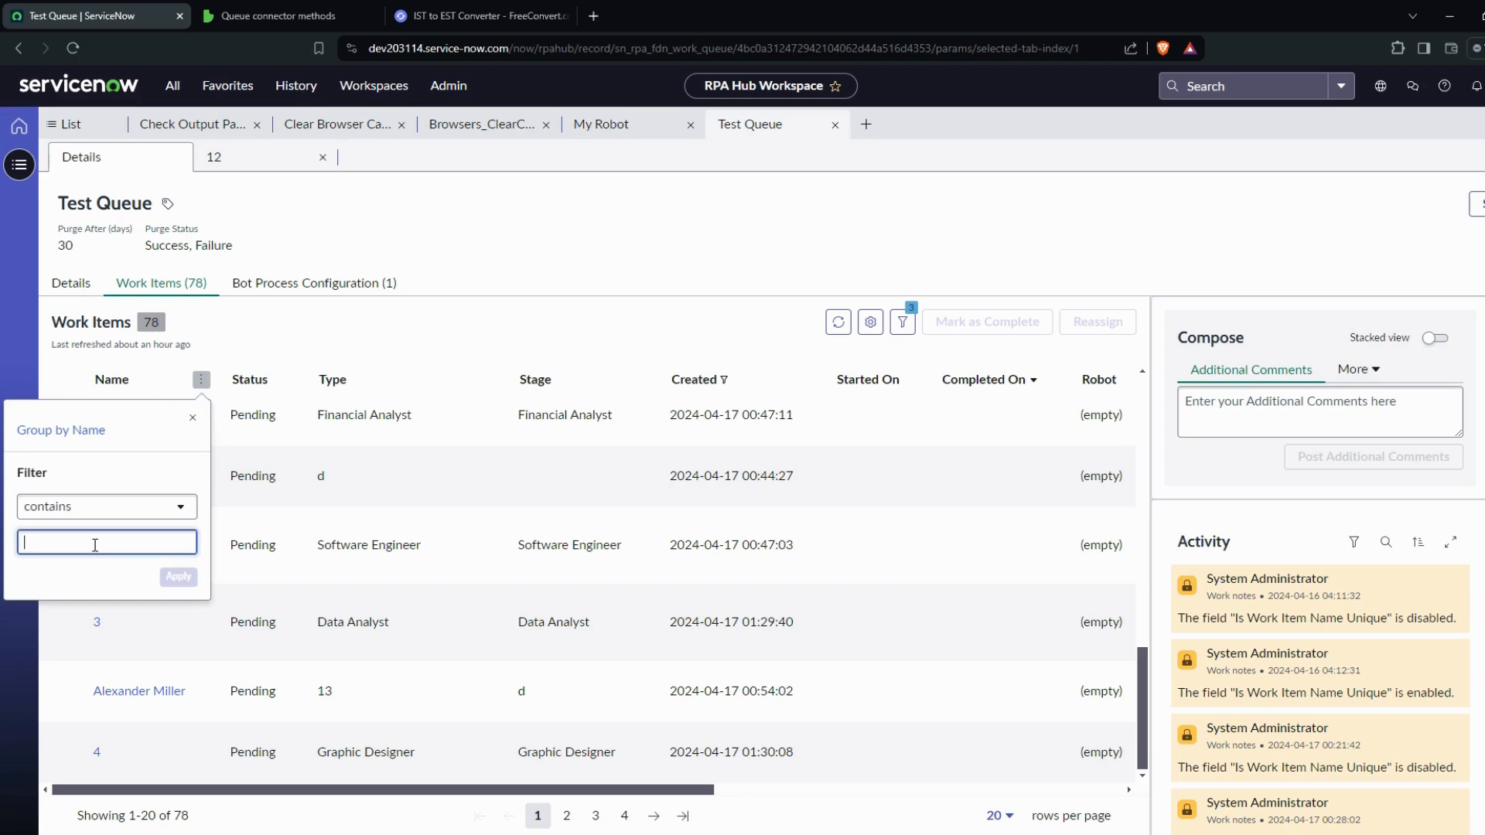
text(12)
click(178, 576)
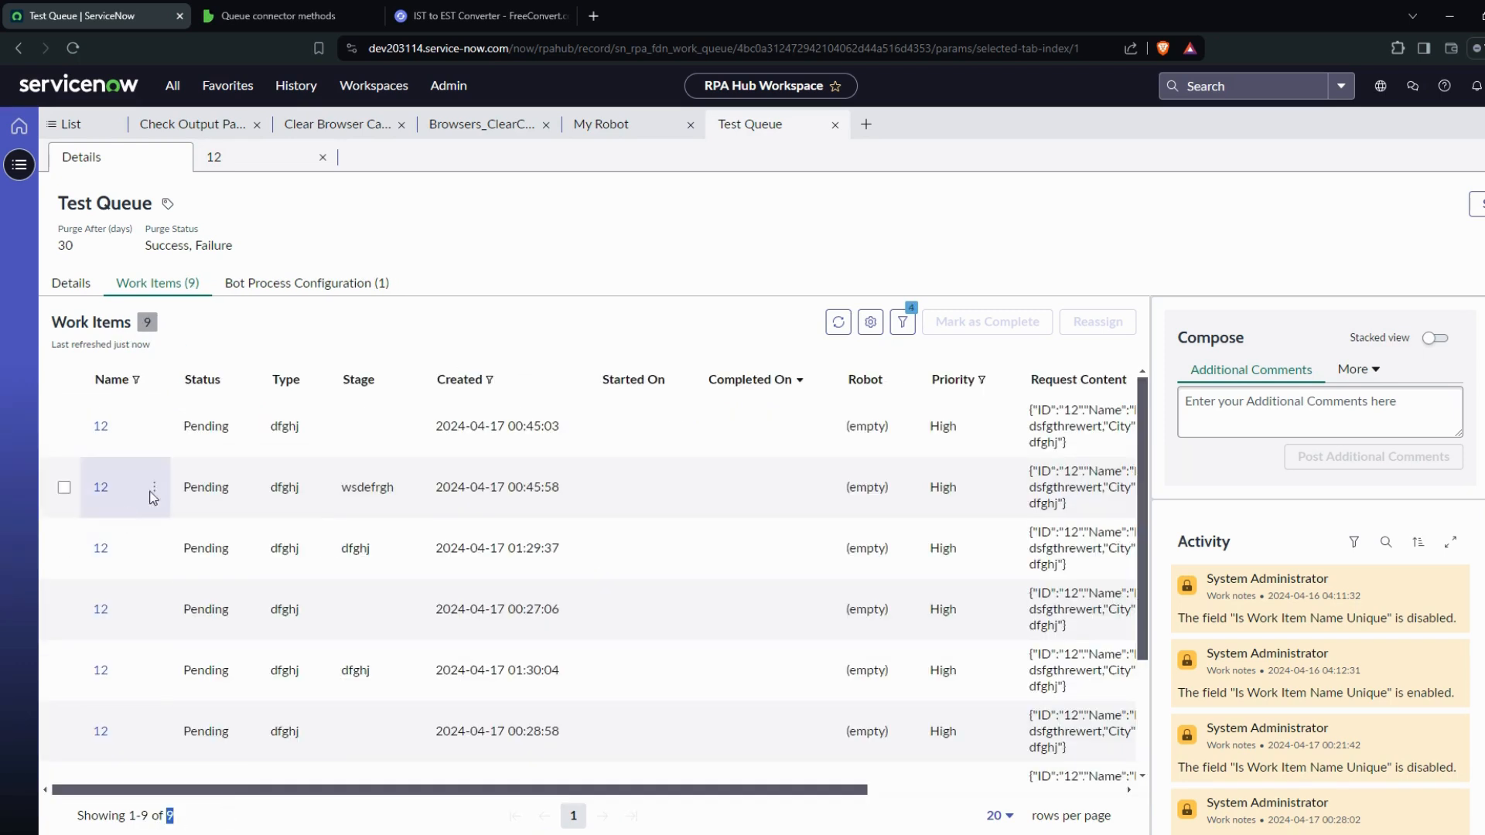
Preview the GetWorkItems block's TotalCount output after the run with the Name filter
click(472, 381)
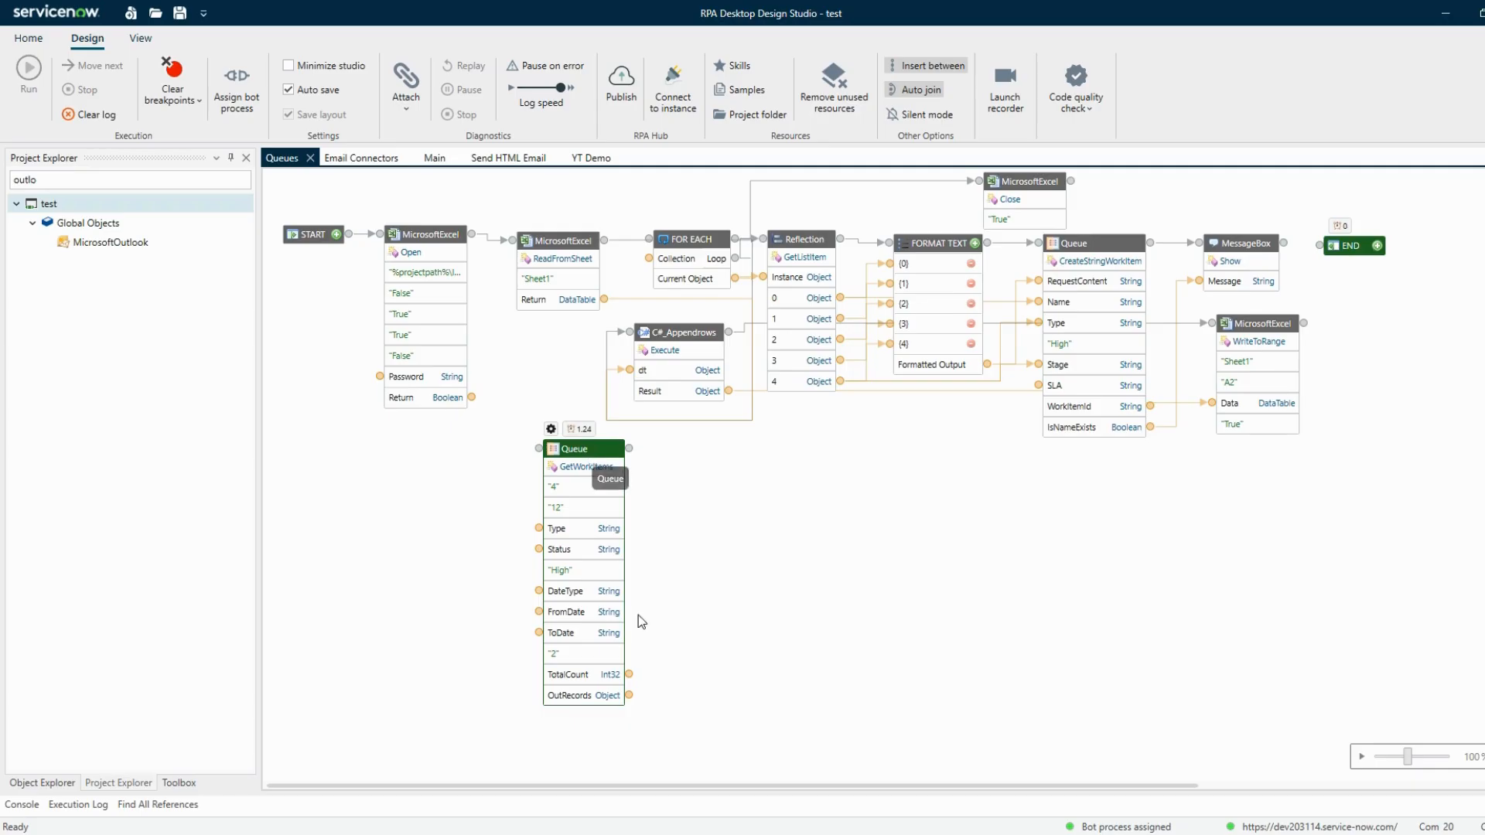
right_click(629, 674)
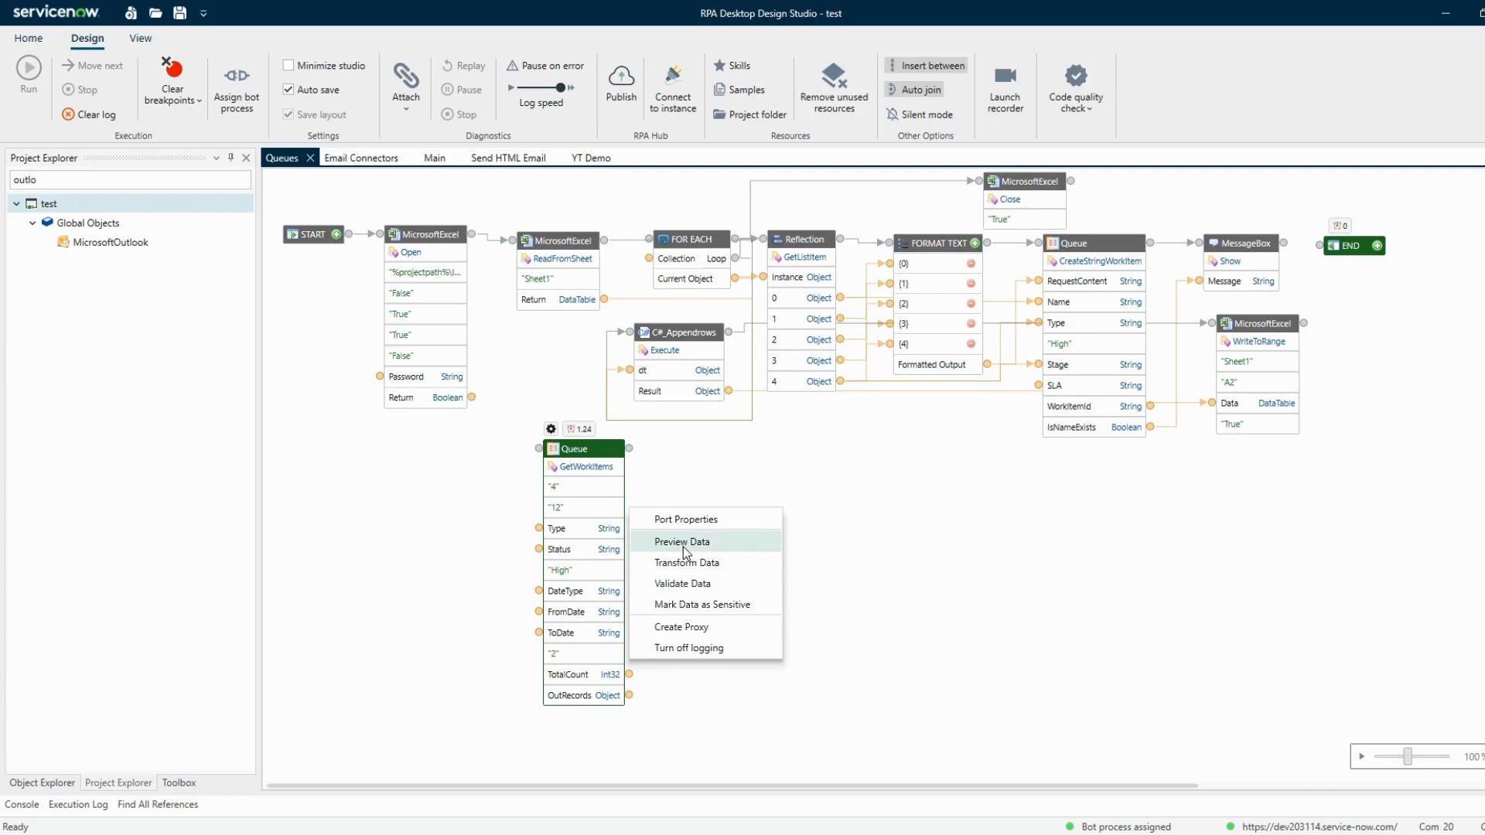
click(681, 542)
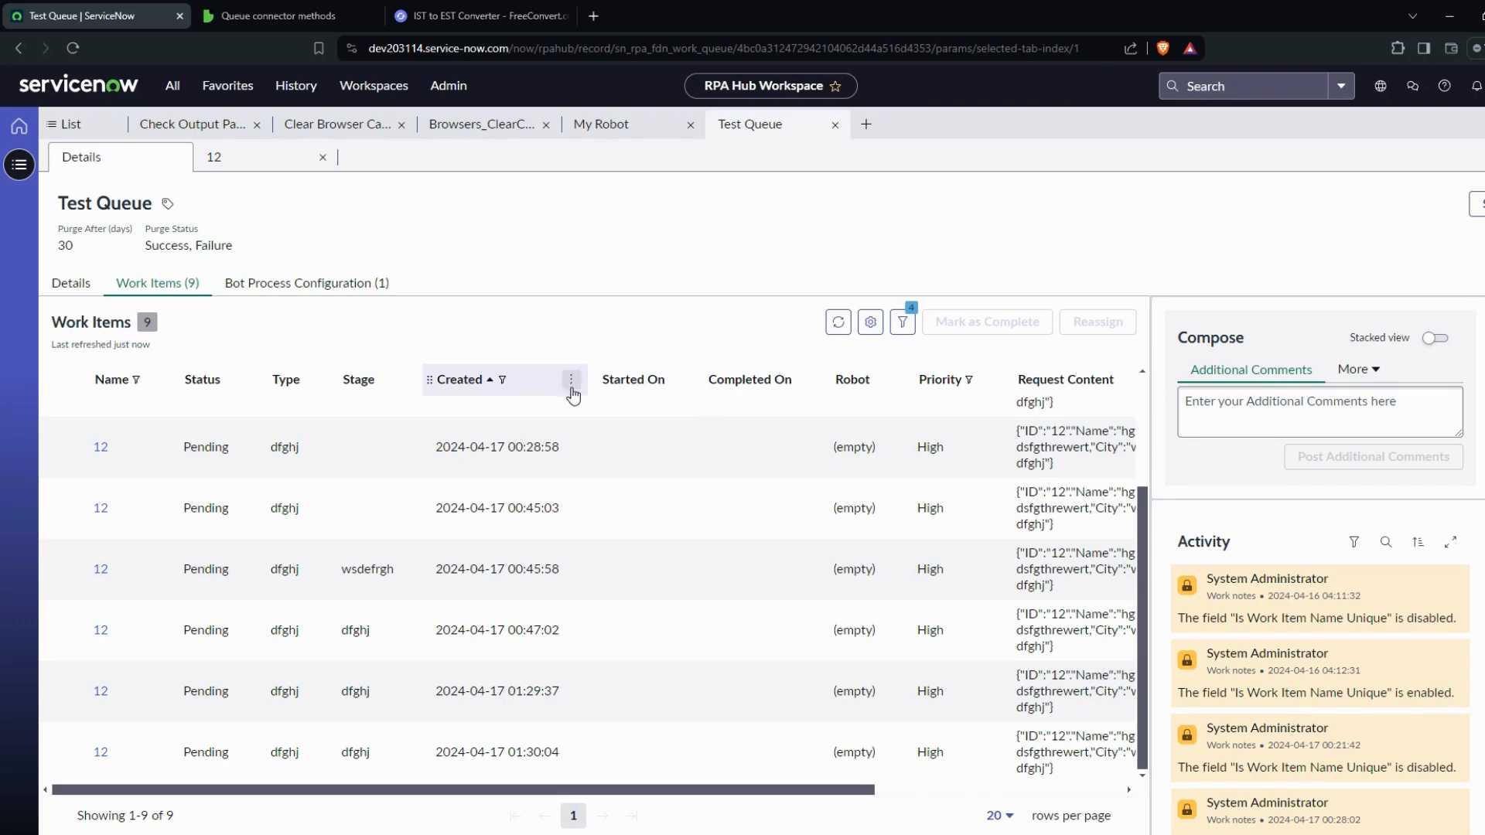
Remove the Created date filter from the Test Queue work items and scroll through the remaining items named 12
click(570, 380)
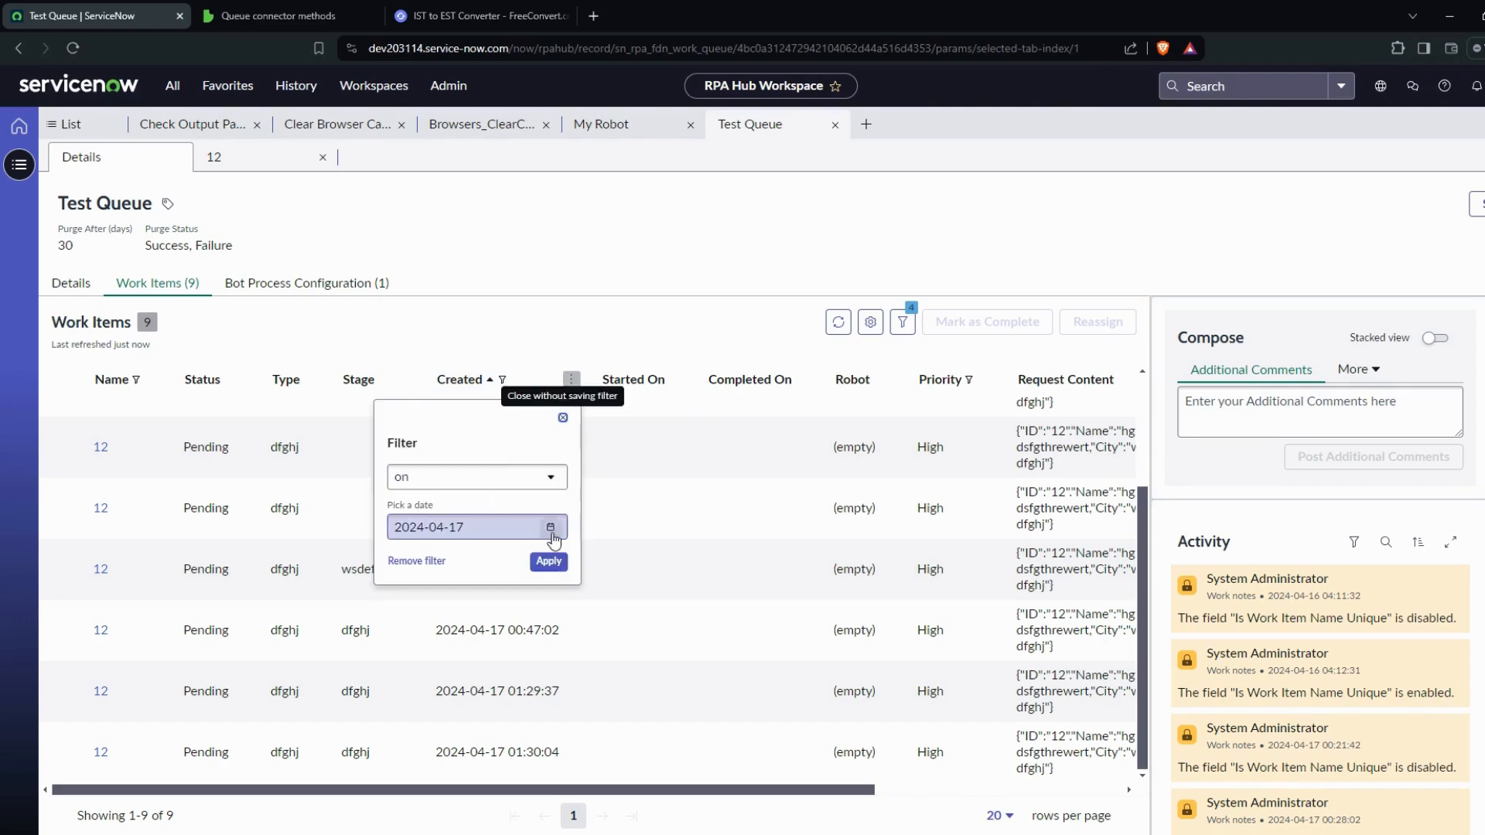
click(416, 561)
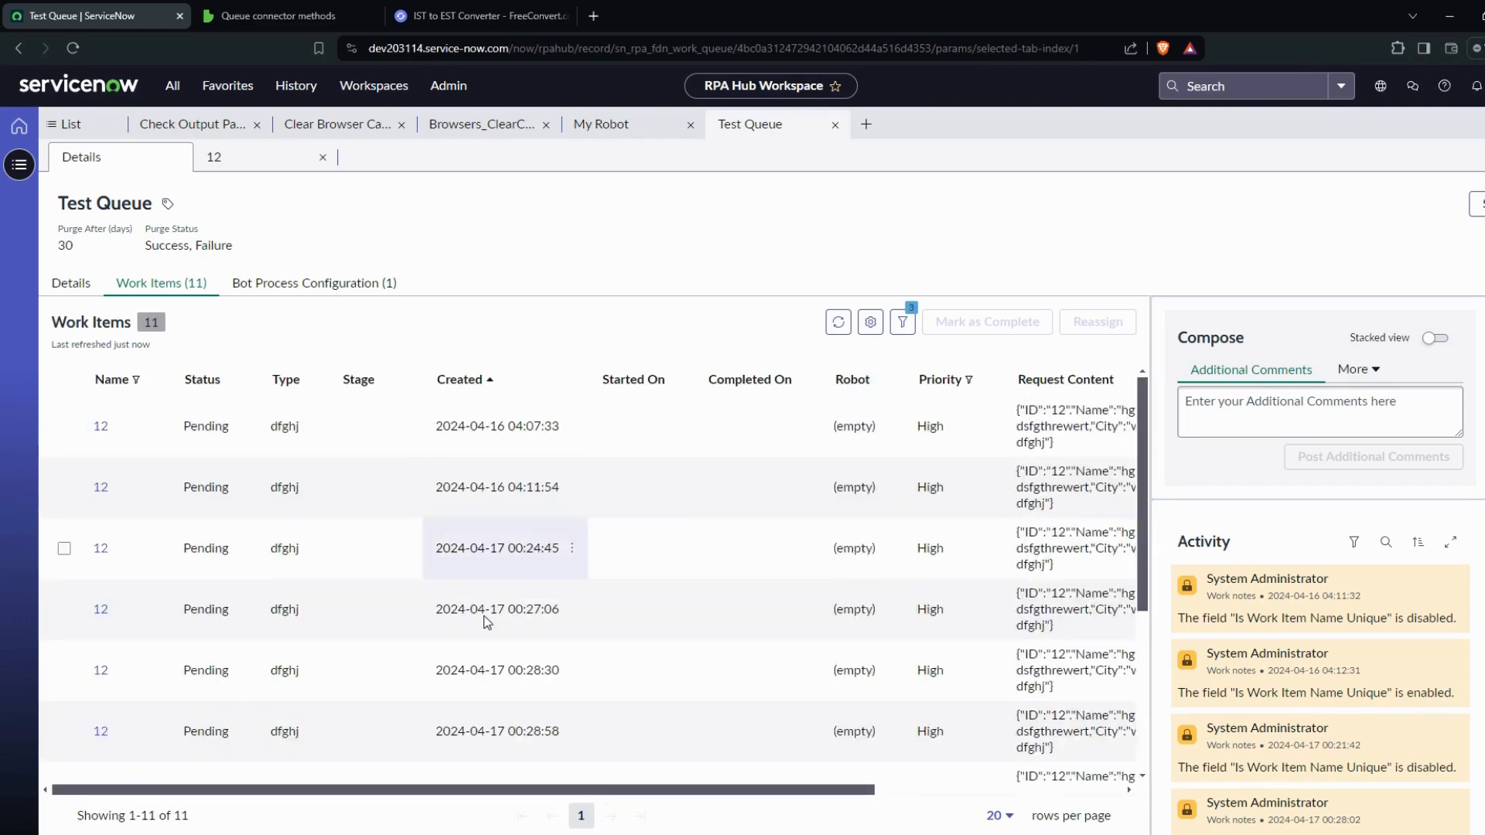
scroll(485, 621, down, 4)
drag(195, 818, 176, 819)
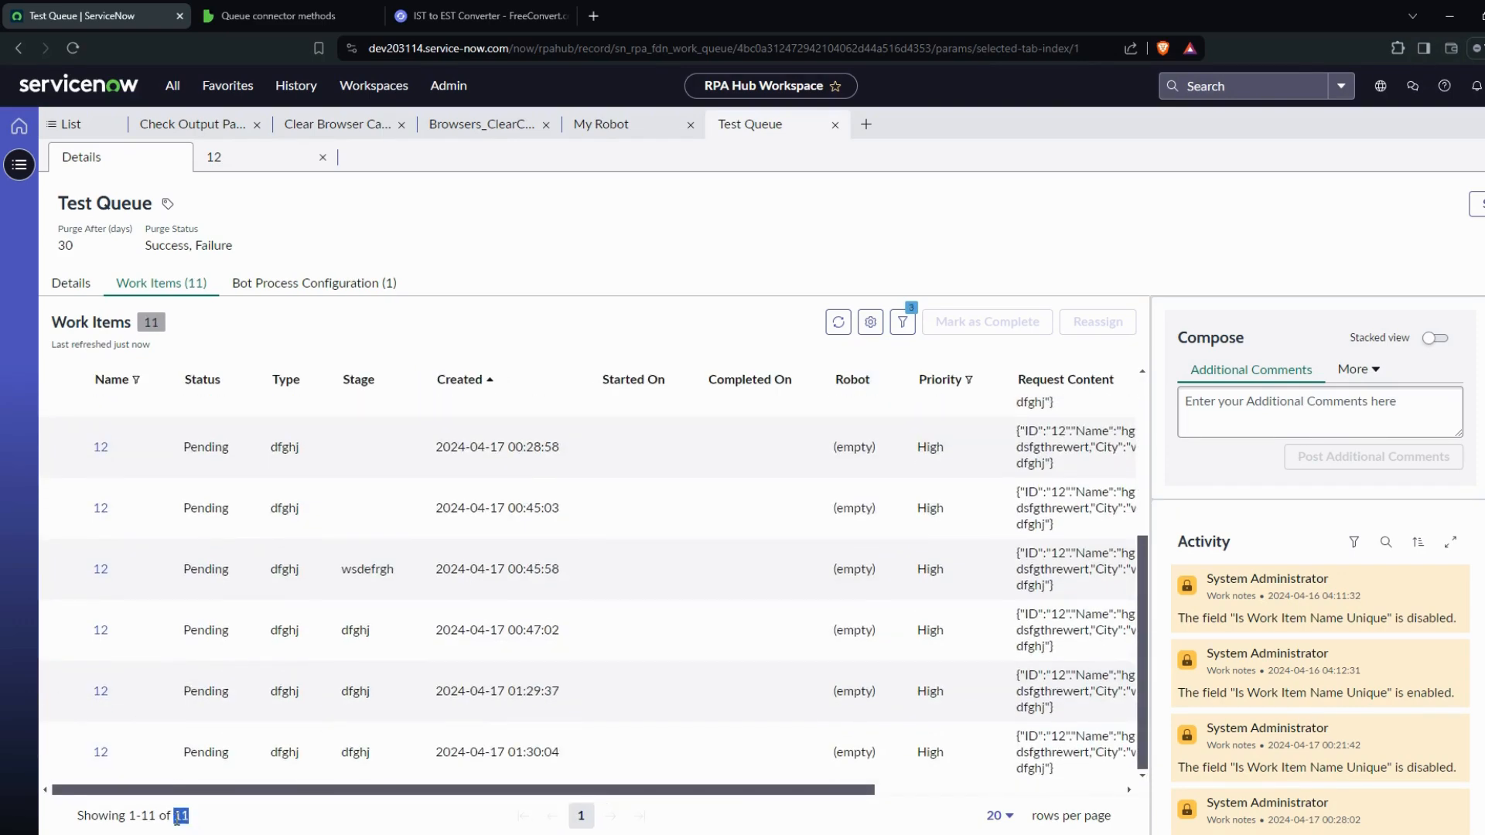
click(192, 823)
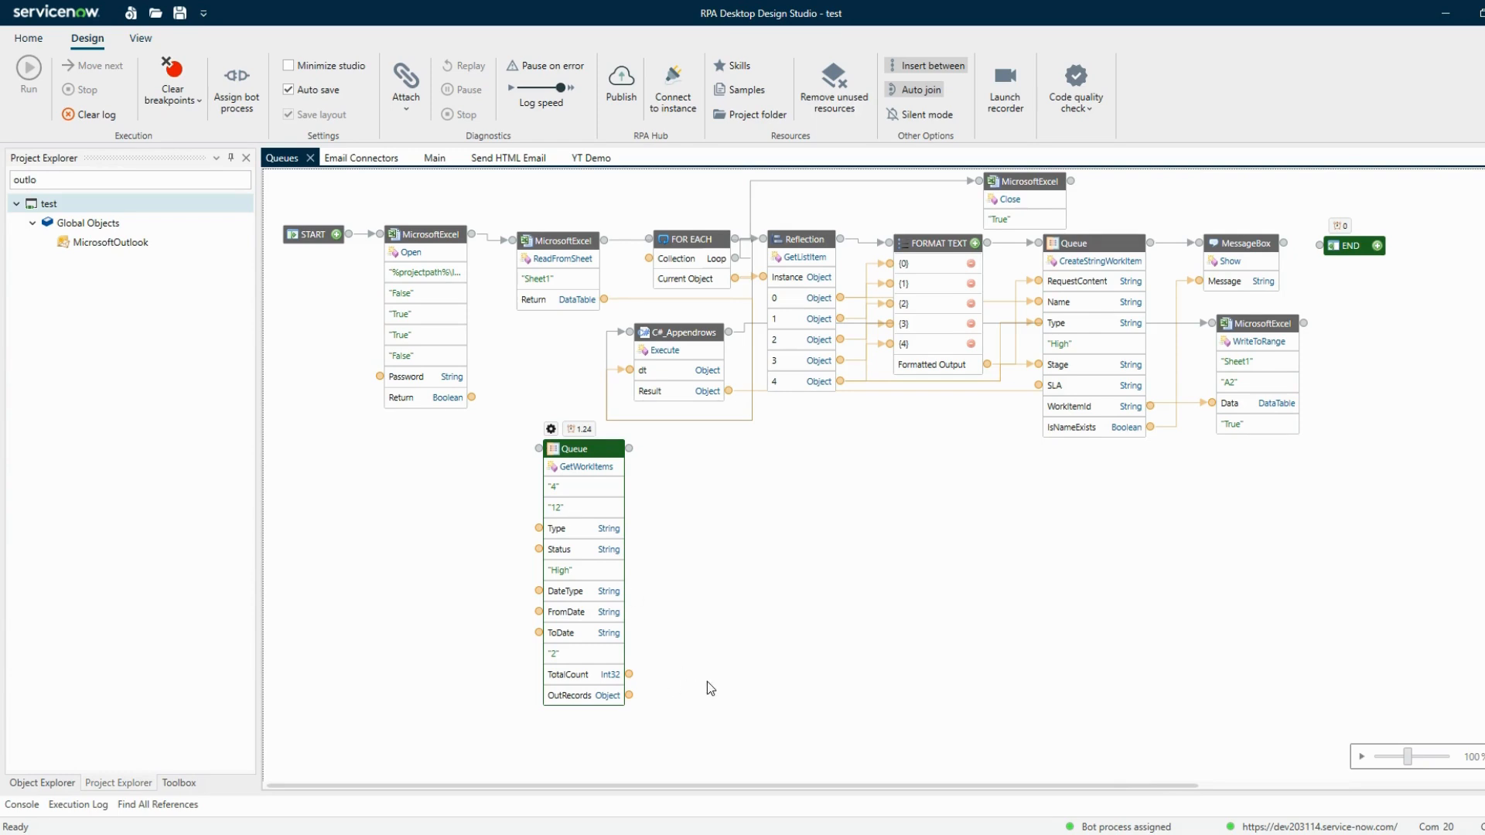
Preview the OutRecords output in a maximized window and scroll through the returned records, then close it
click(630, 696)
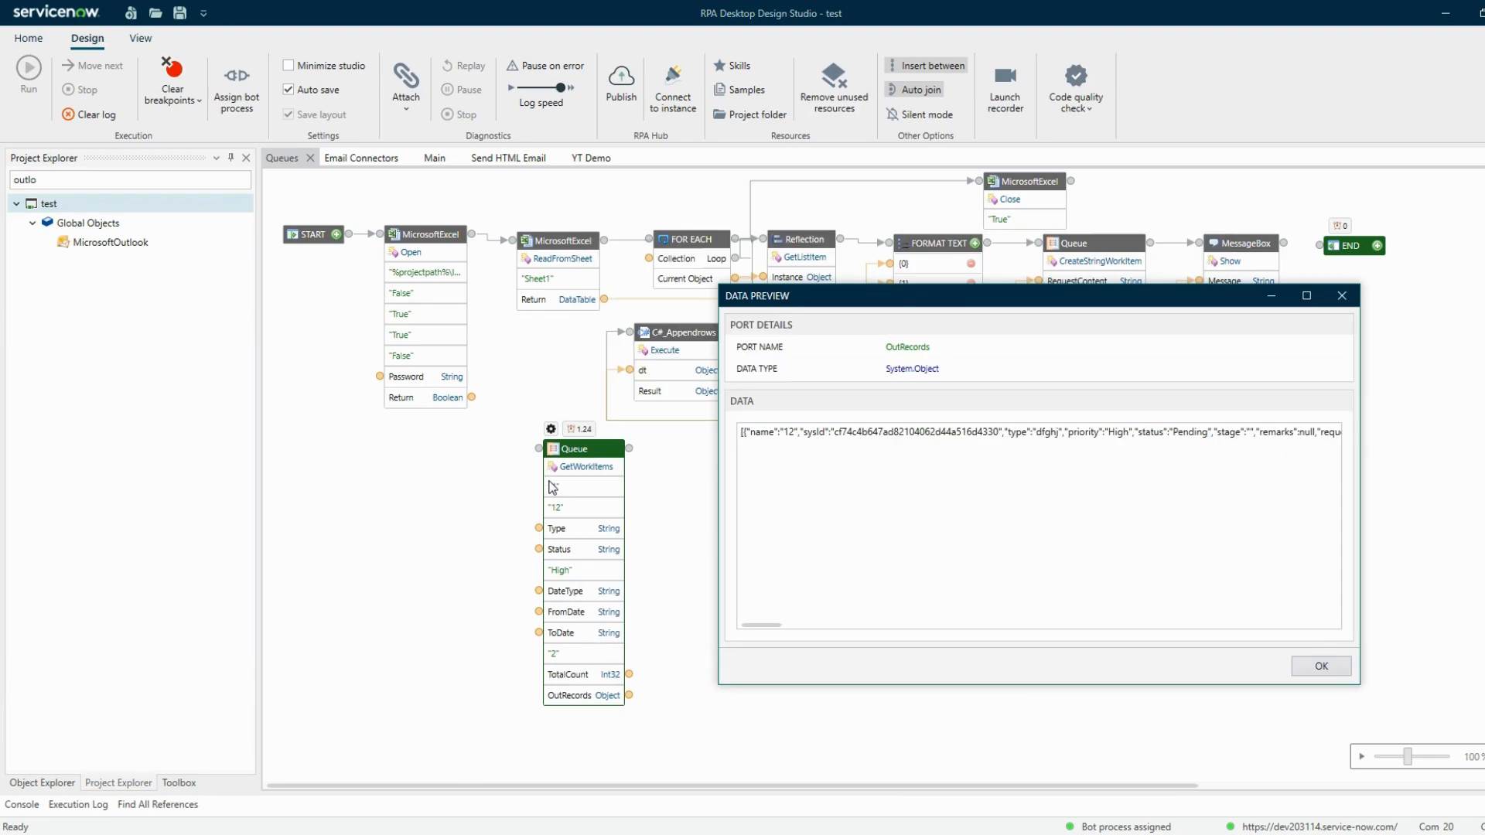
click(1307, 295)
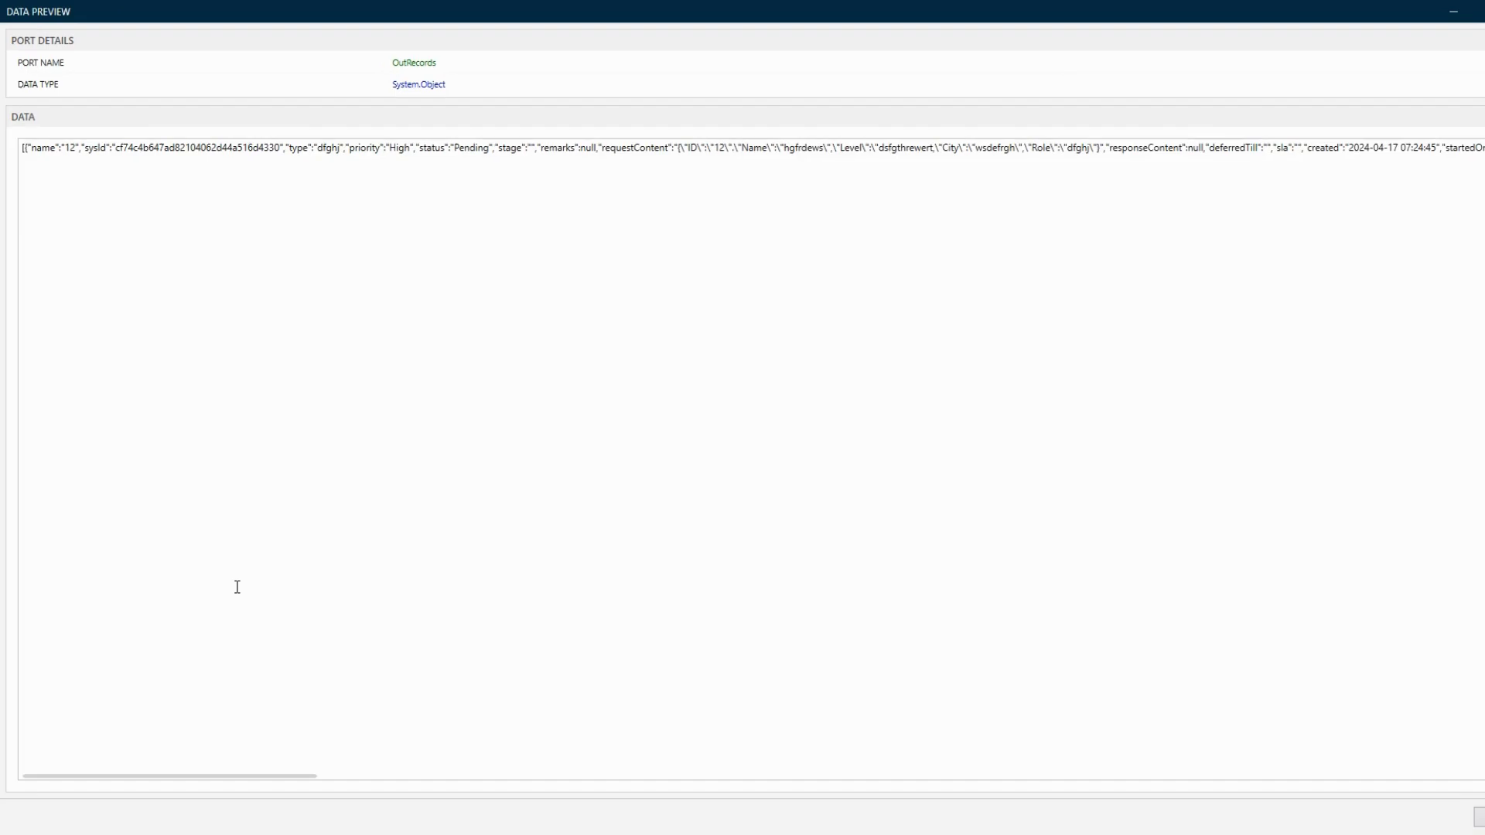
drag(218, 776, 1461, 821)
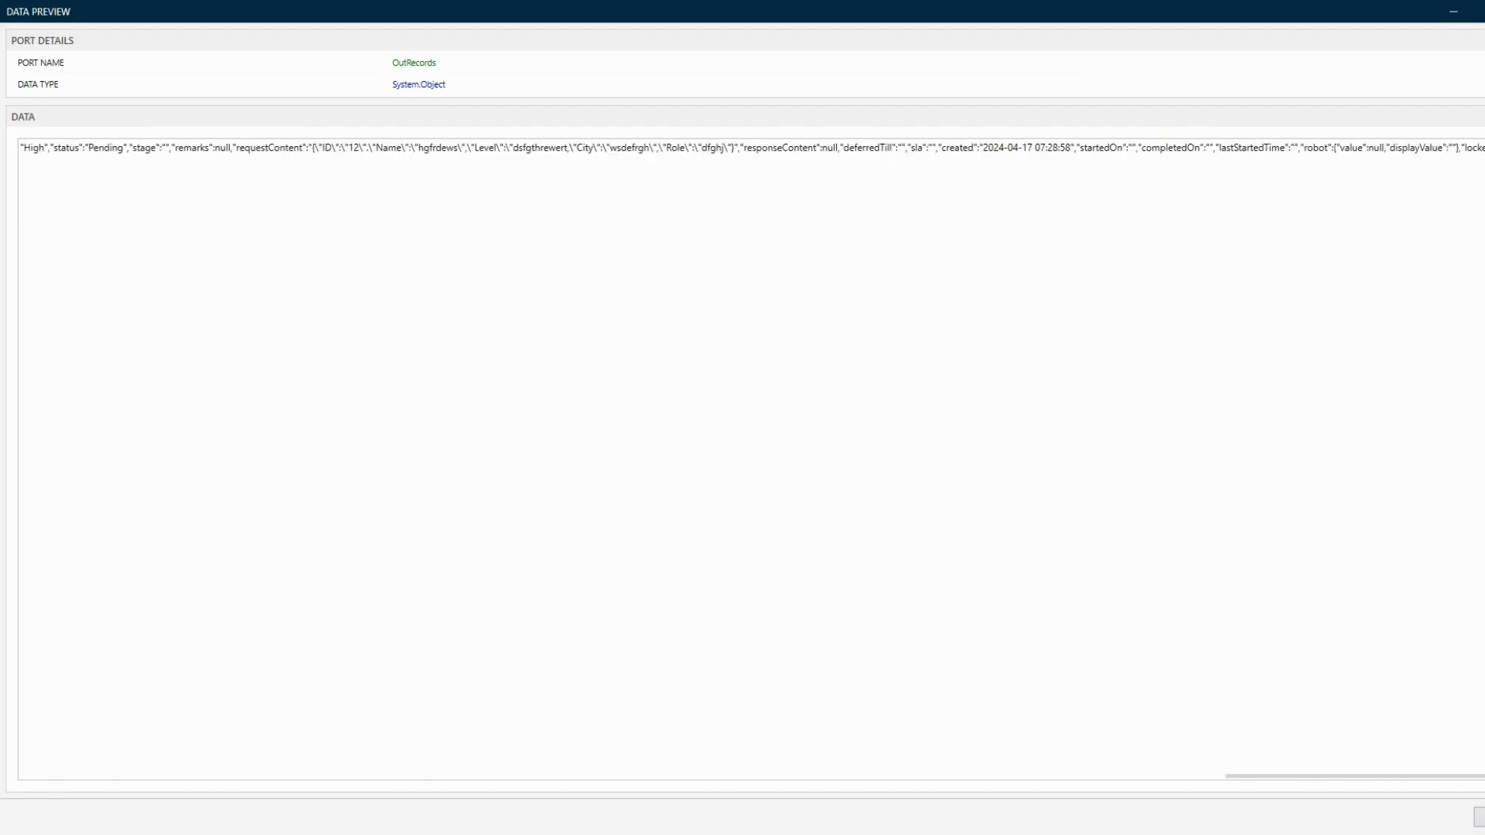
click(1479, 817)
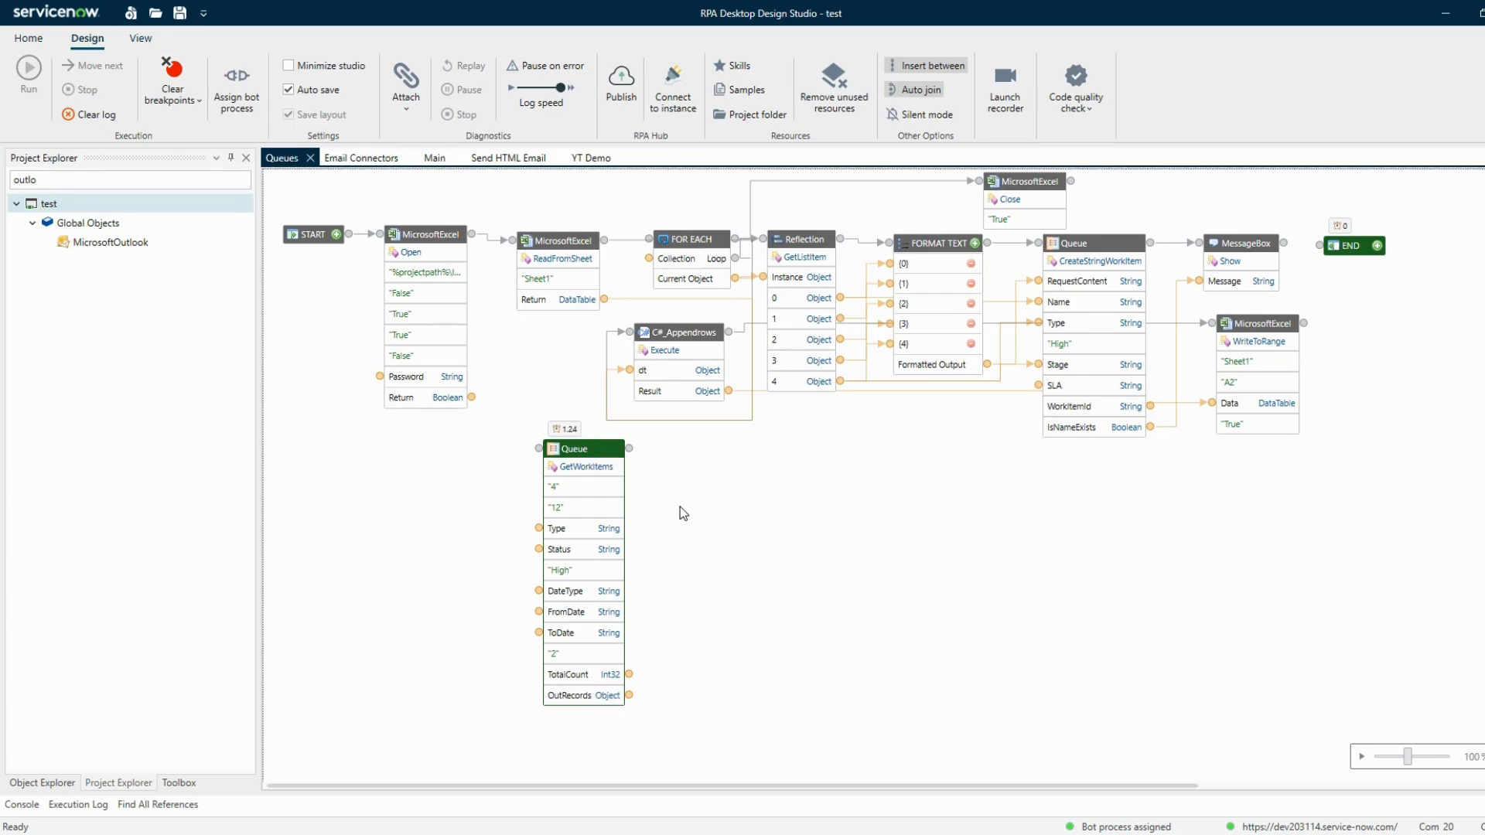
Open the Object Explorer to list the Queue methods
click(41, 783)
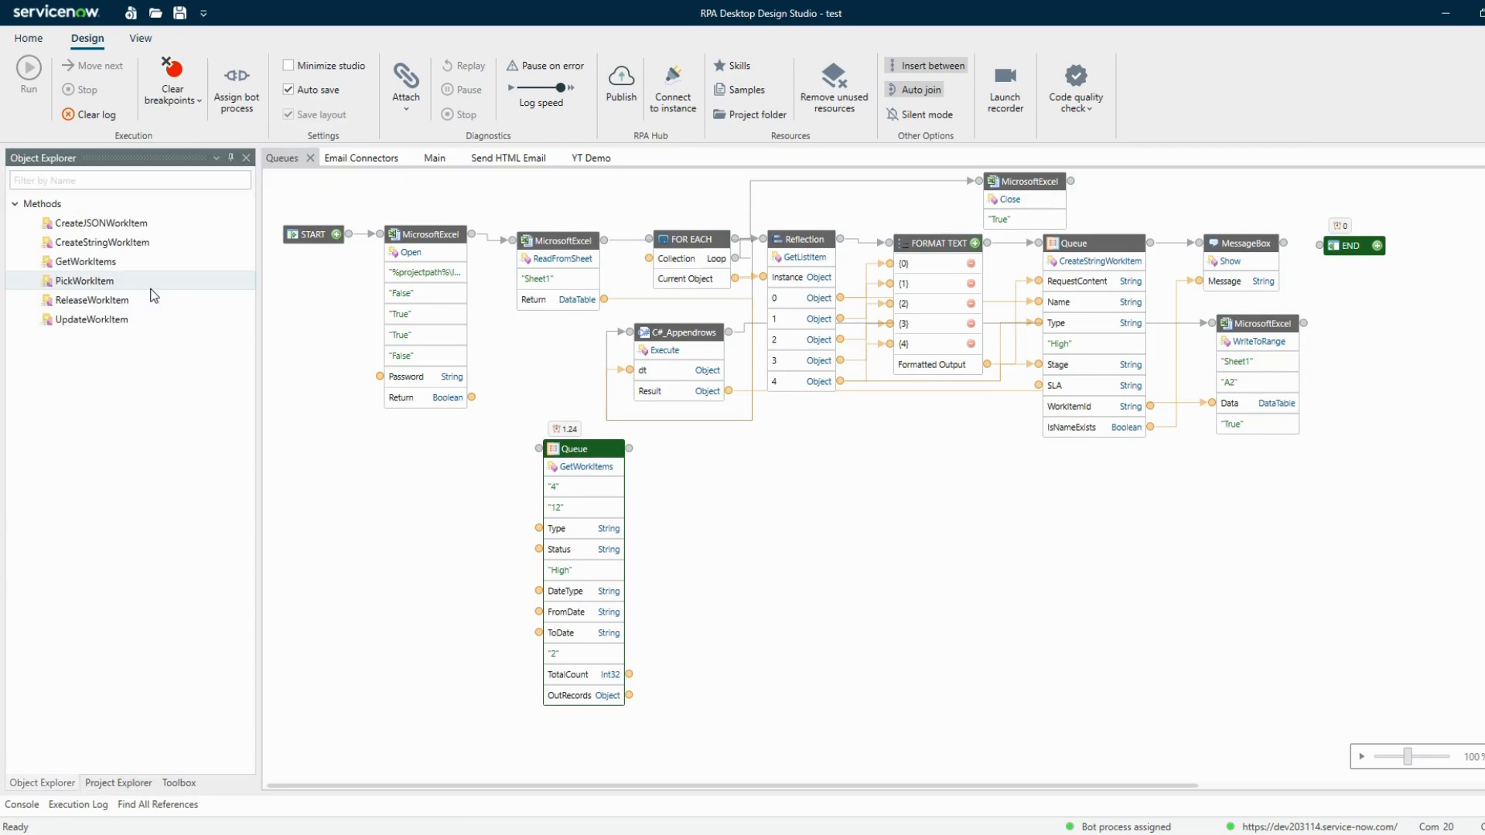